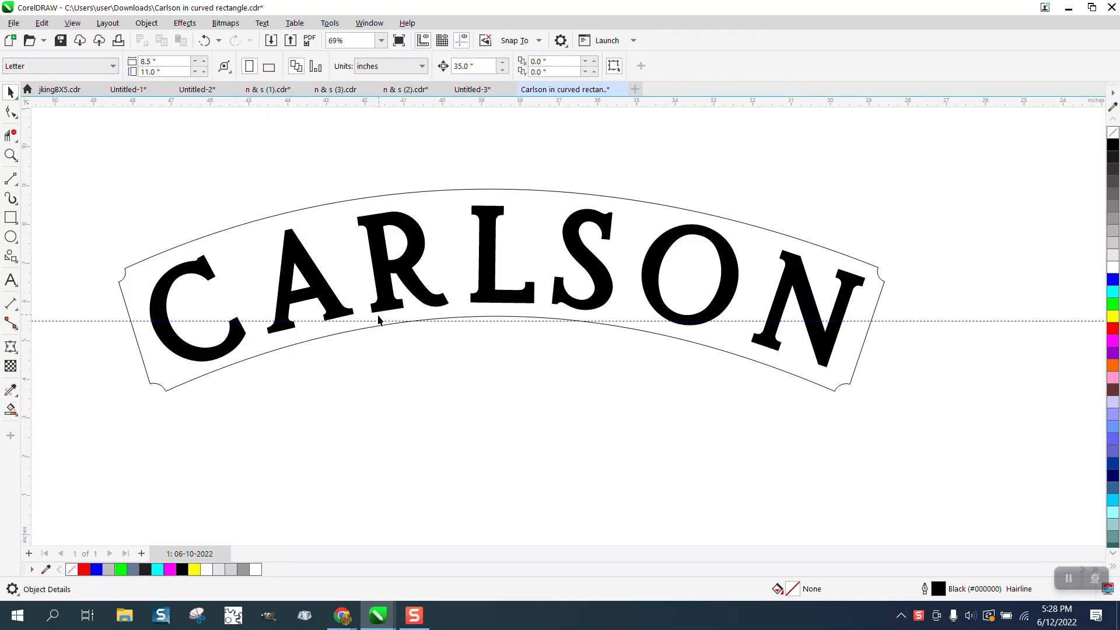
Step: Remove the fill from the straight name text between the curved plates and give it a red outline
scroll(342, 338, "down", 2)
scroll(529, 413, "down", 2)
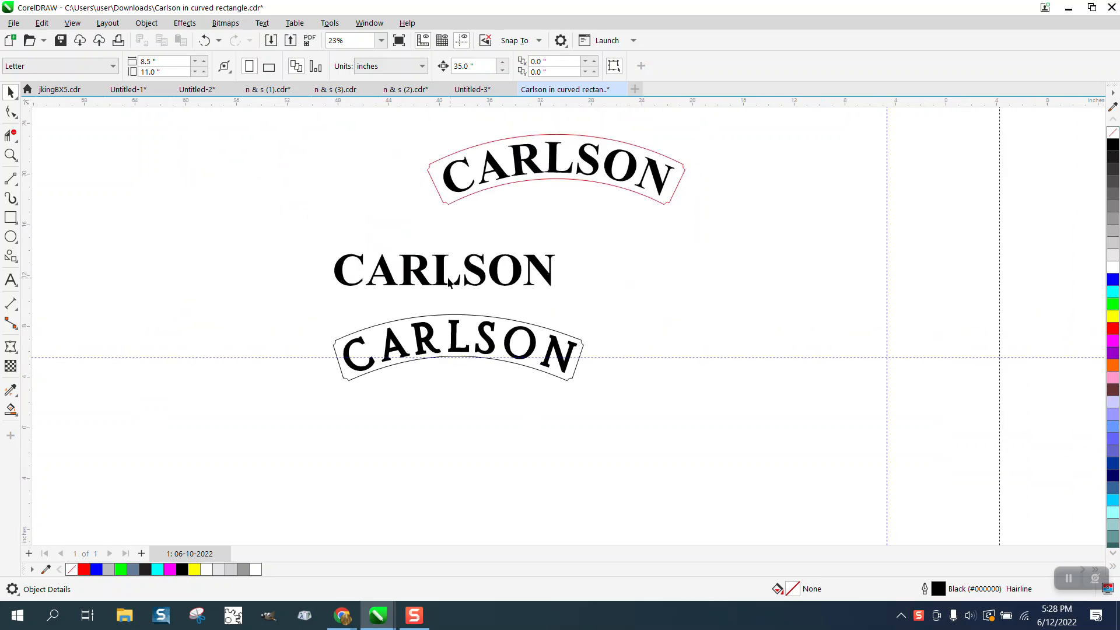
left_click(515, 276)
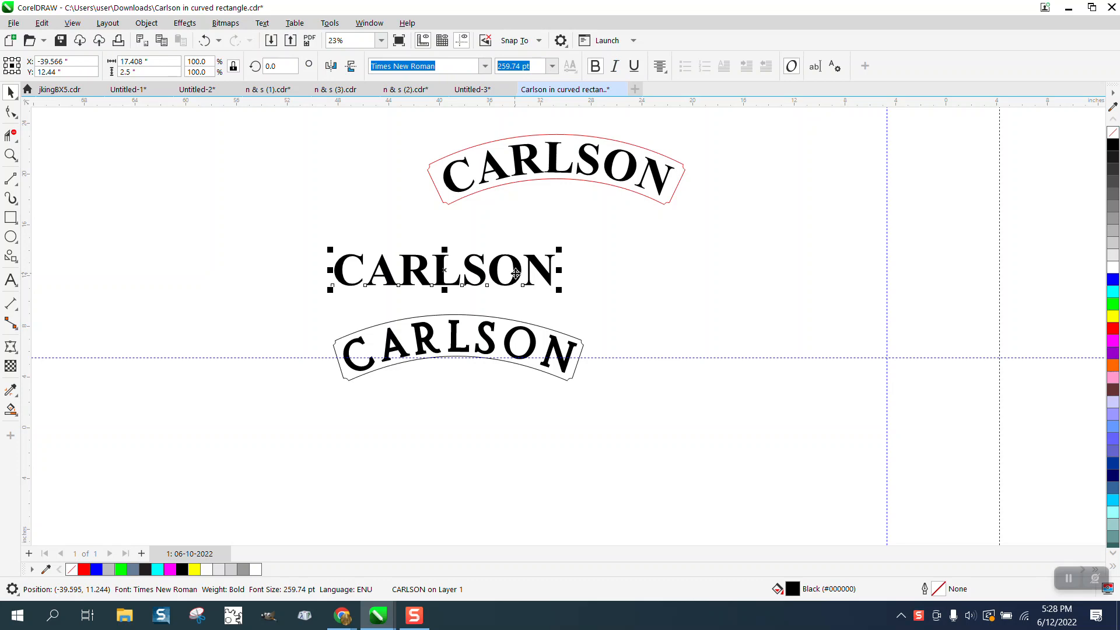
left_click(1113, 133)
right_click(1114, 315)
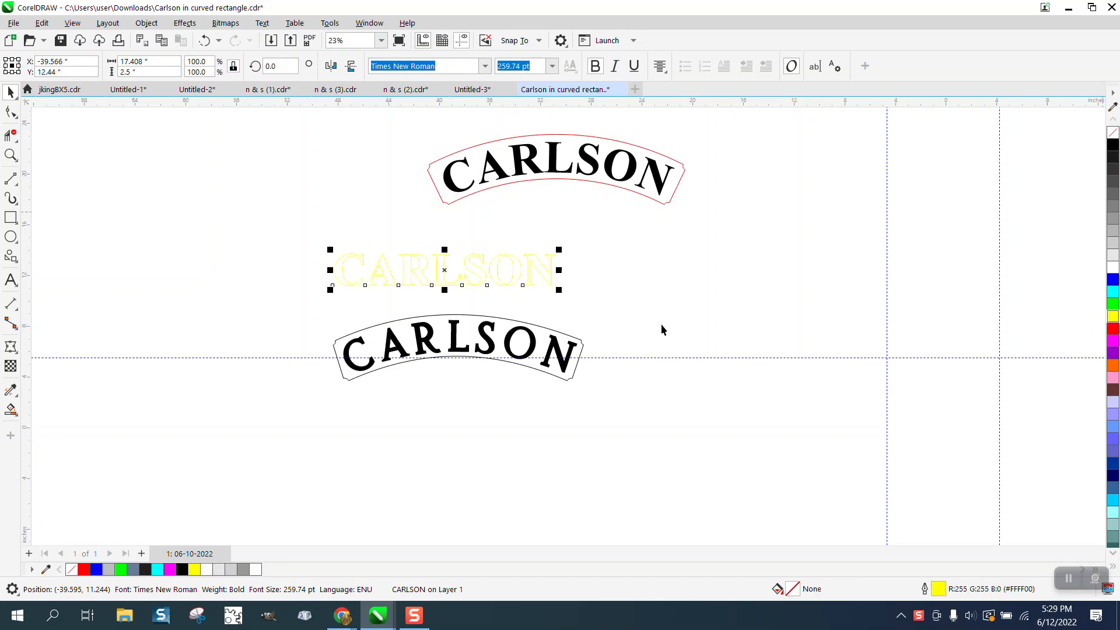
right_click(1112, 330)
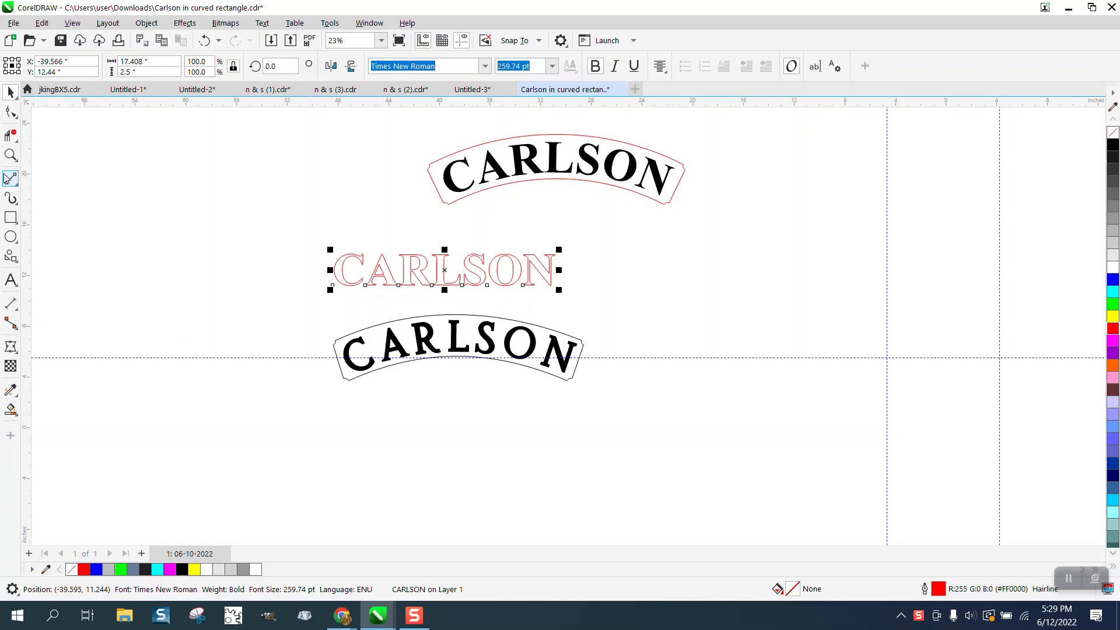
Step: Draw a rectangle fitted to the extents of the outlined straight text and delete it
left_click(11, 155)
left_click_drag(315, 238, 618, 317)
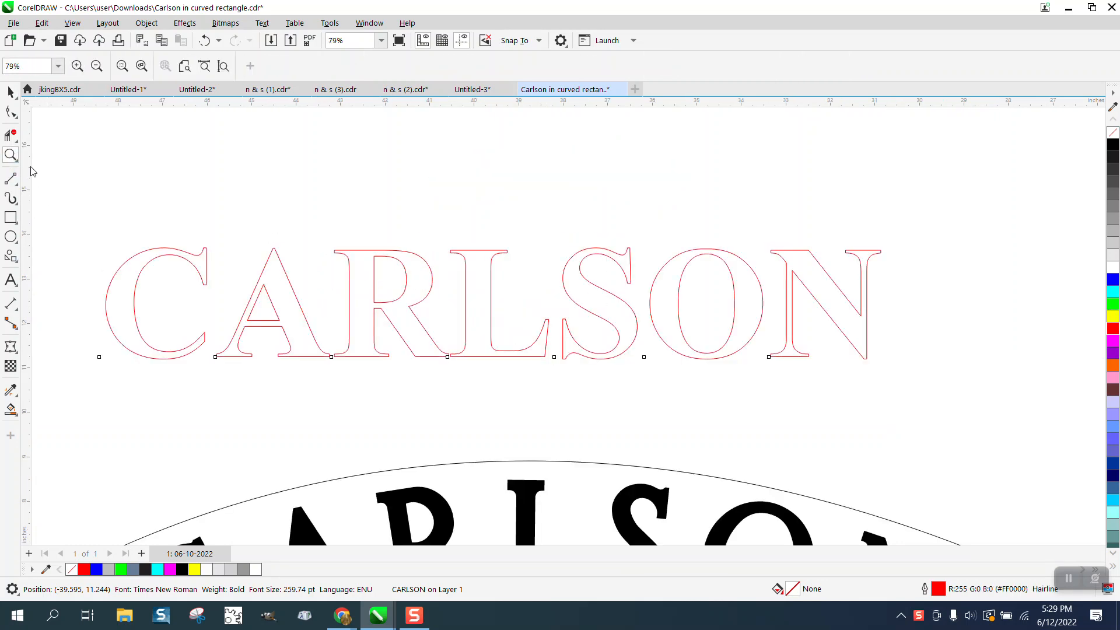
key("space")
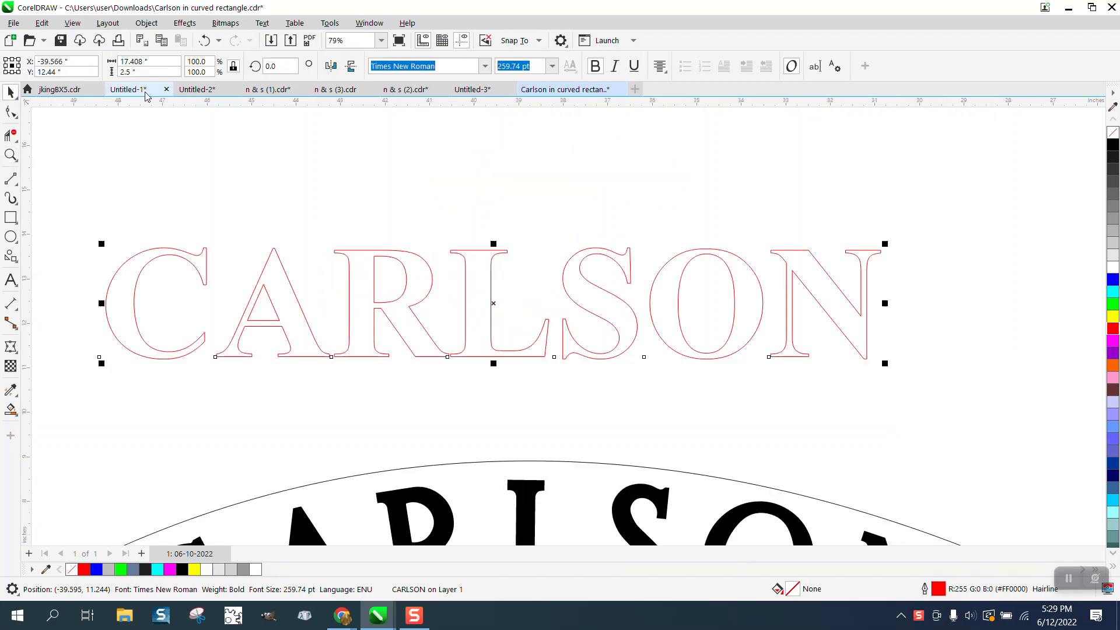
double_click(10, 218)
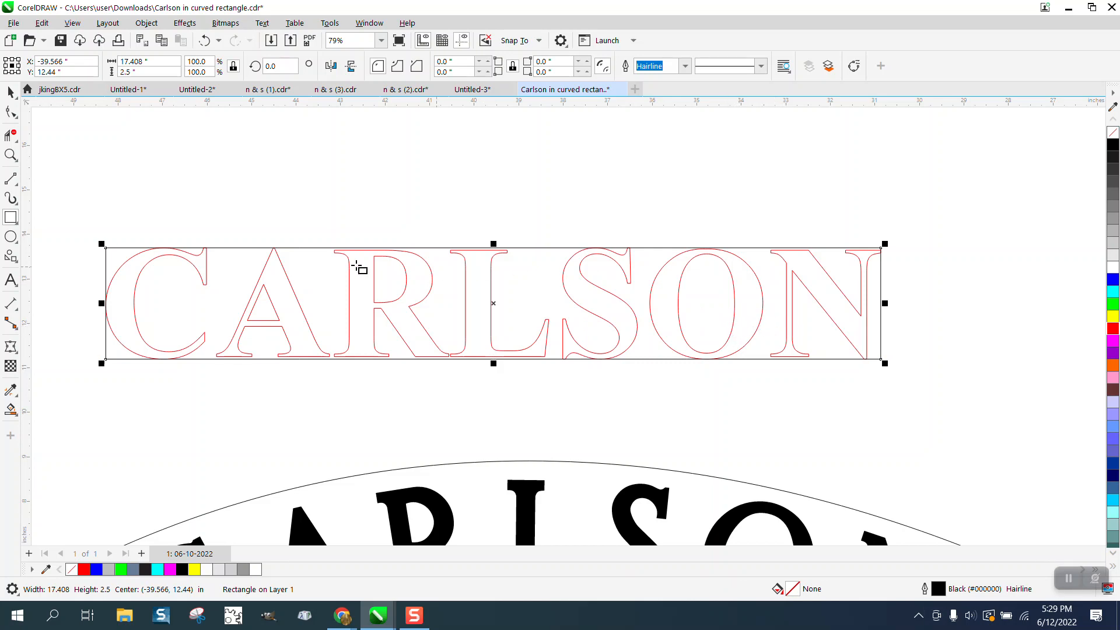
left_click(10, 92)
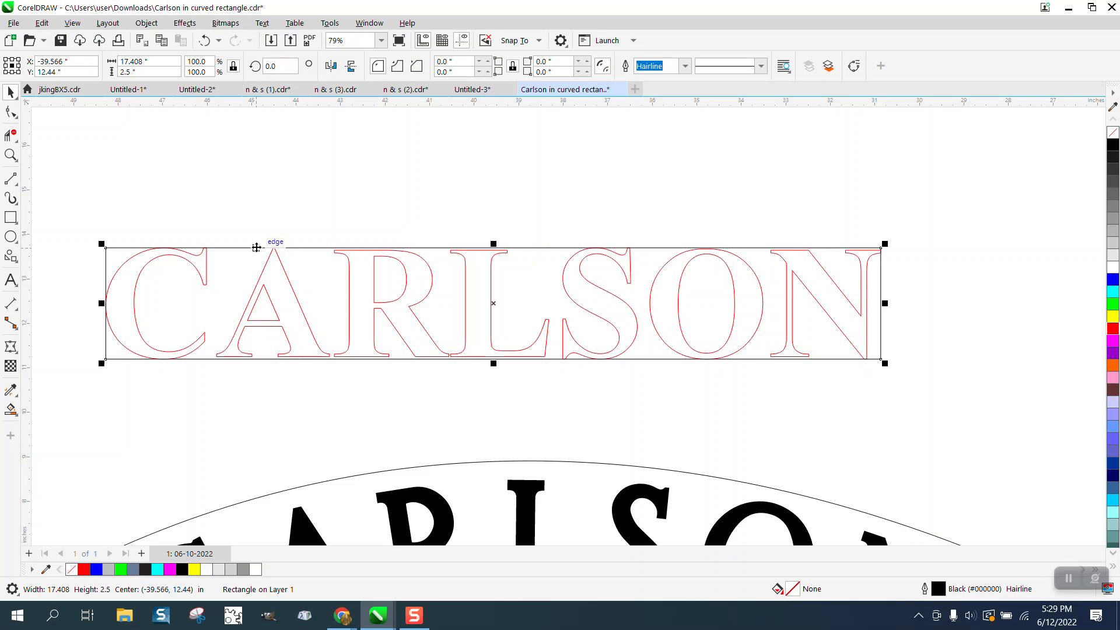
key("Delete")
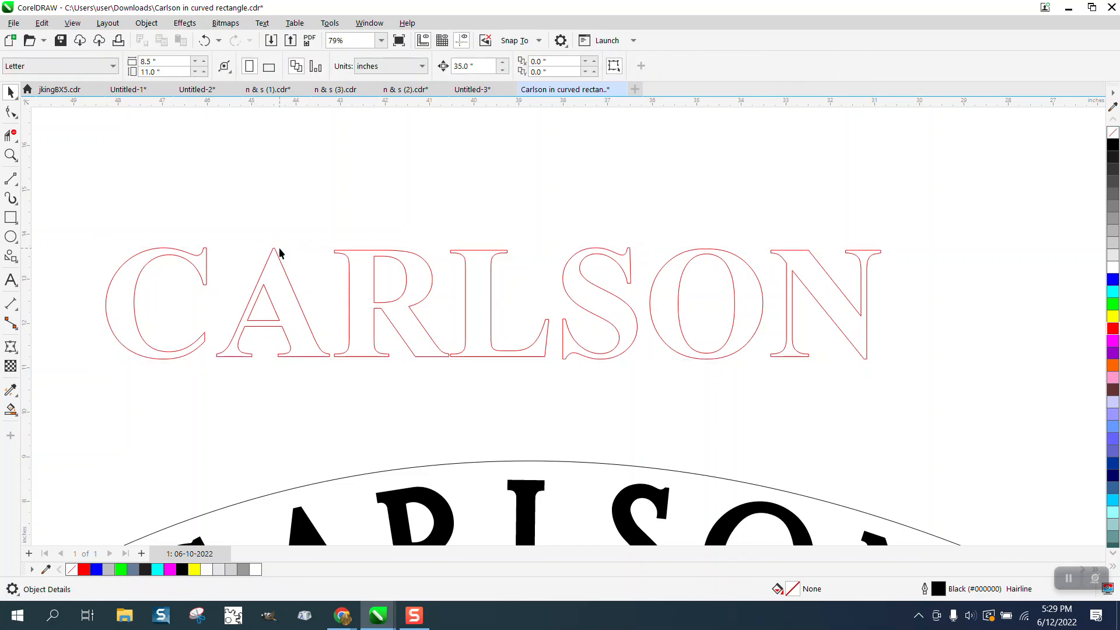
Step: Draw an ellipse about 30.3 by 20.6 inches below the black curved name plate and give it a red outline
scroll(380, 282, "down", 6)
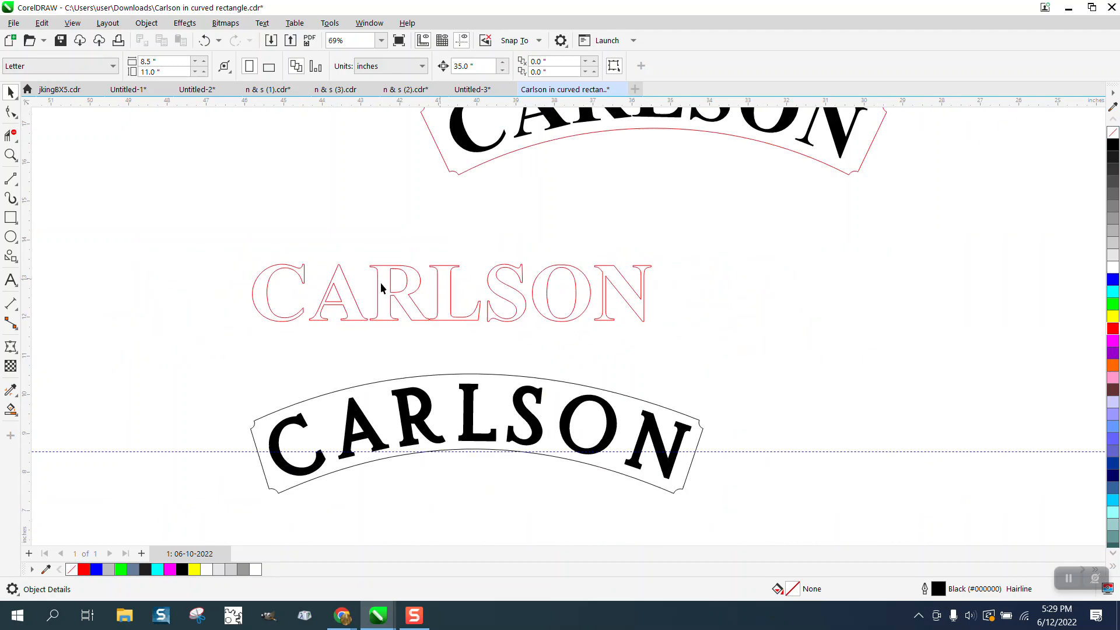
scroll(434, 372, "down", 1)
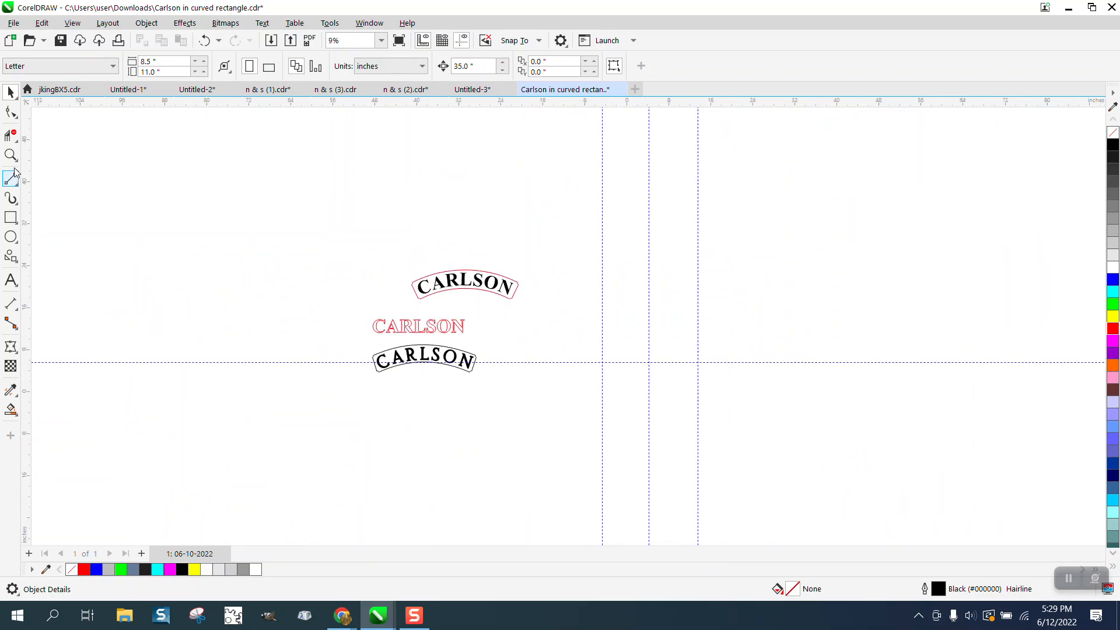
key("z")
left_click_drag(288, 313, 726, 601)
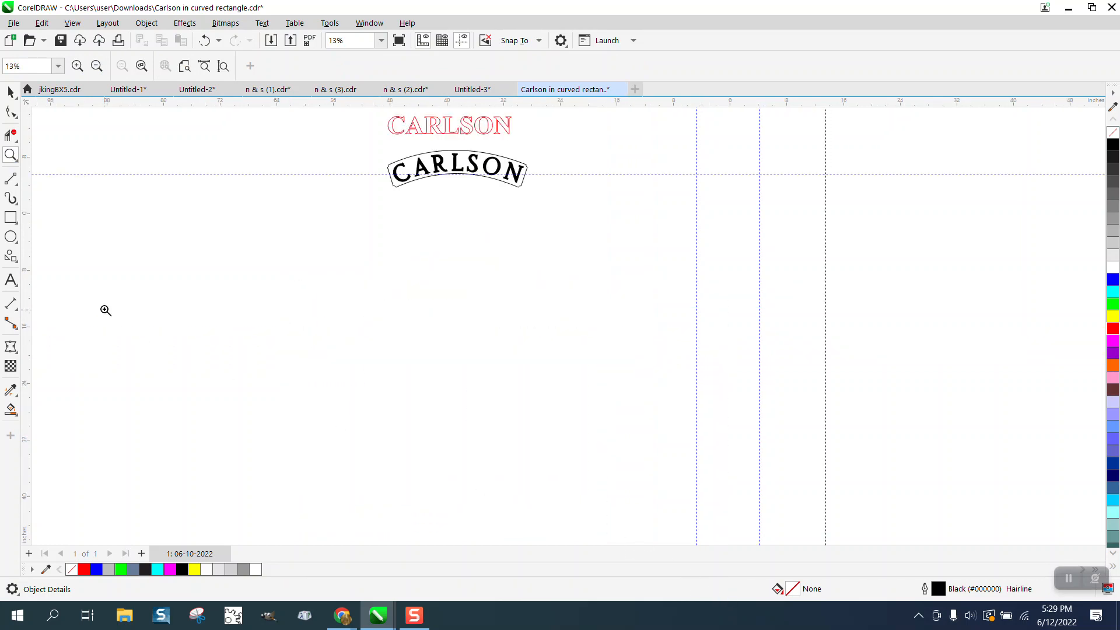
left_click(10, 237)
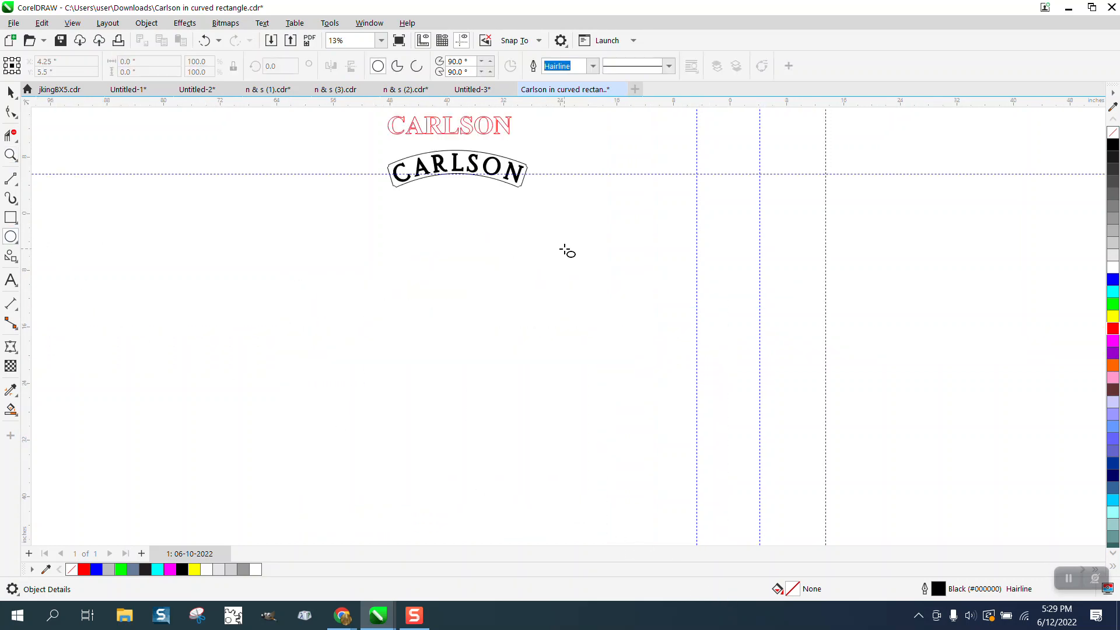
left_click_drag(566, 250, 346, 399)
left_click_drag(457, 321, 457, 274)
right_click(1112, 332)
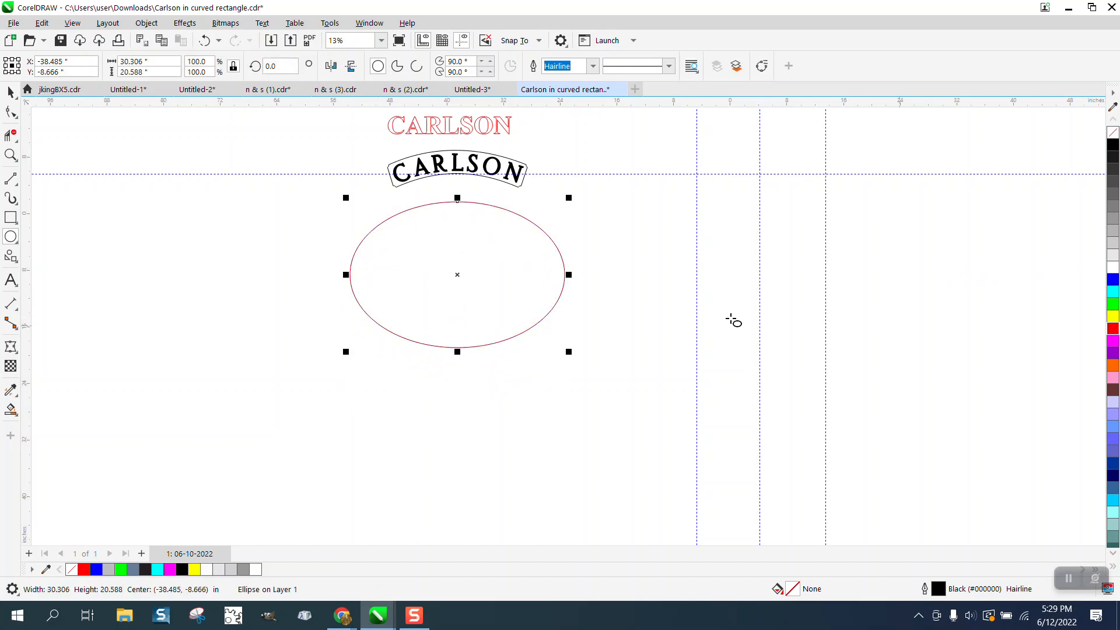
Step: Move the red ellipse up so its top quadrant meets the lower arc of the black curved name plate
left_click(11, 155)
left_click_drag(314, 148, 737, 462)
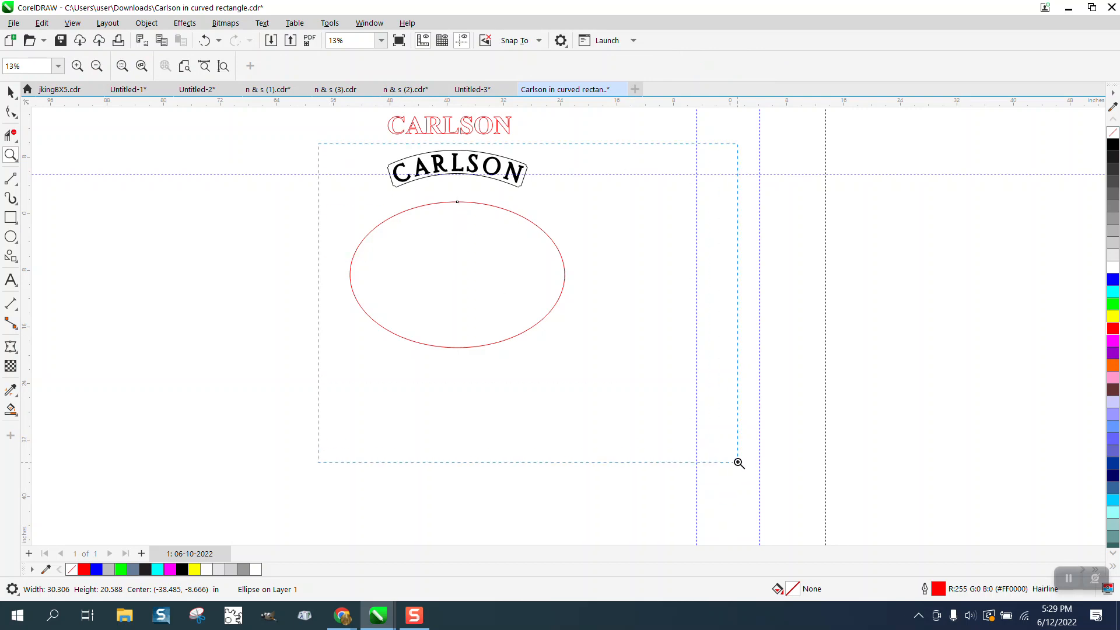
left_click(11, 92)
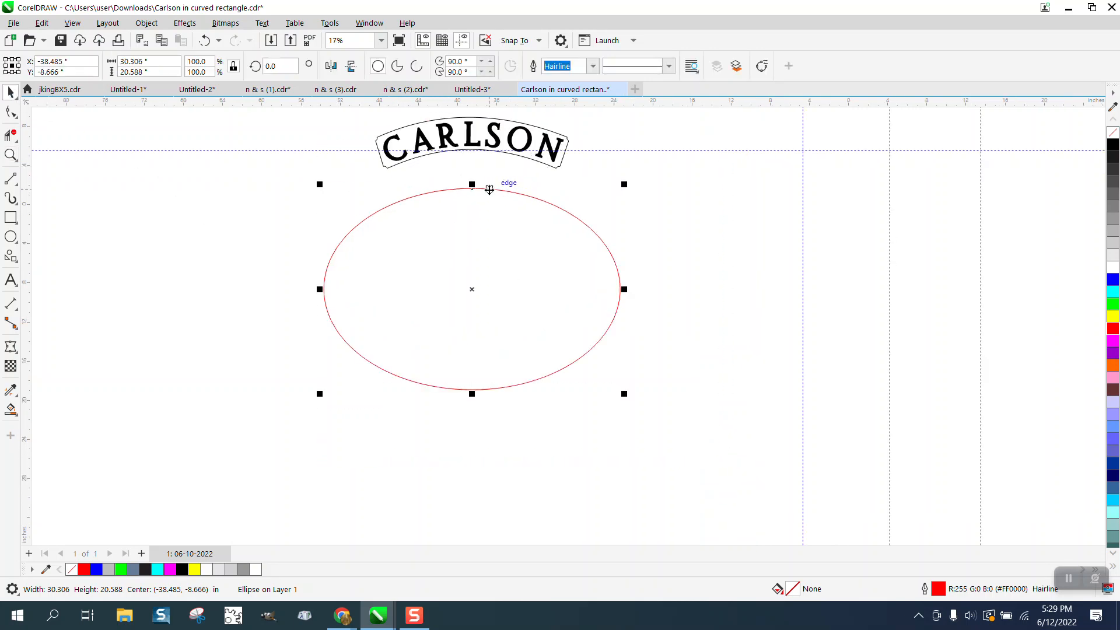
left_click_drag(471, 188, 473, 153)
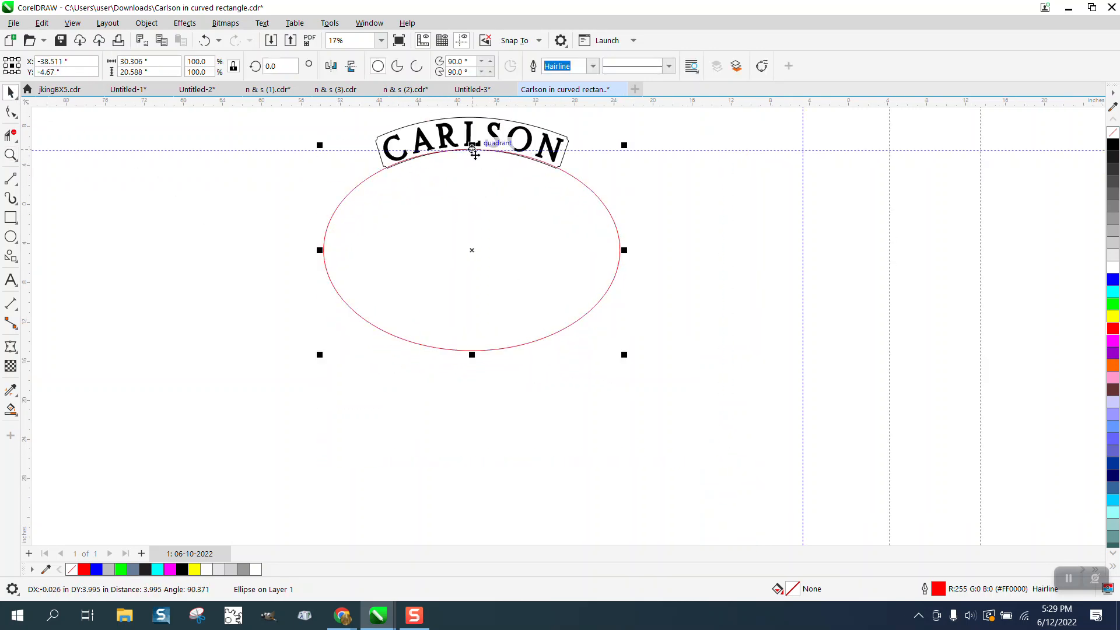
Step: Narrow the ellipse symmetrically to about 29.5 inches wide to fit the plate's lower arc, and center it on the page
key("z")
left_click_drag(262, 120, 695, 394)
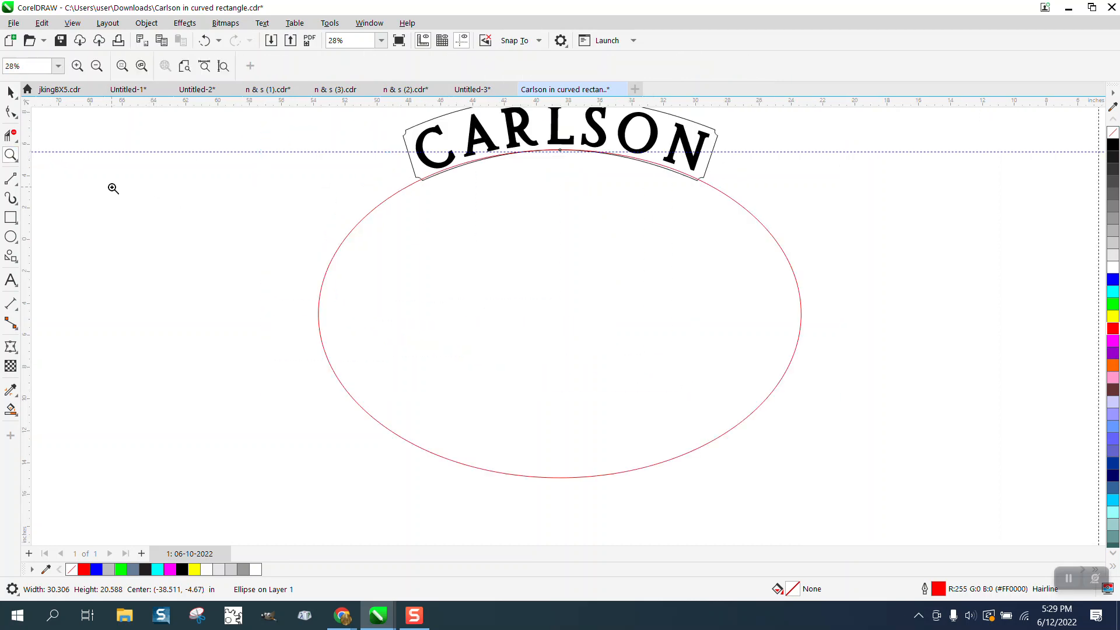
left_click(11, 92)
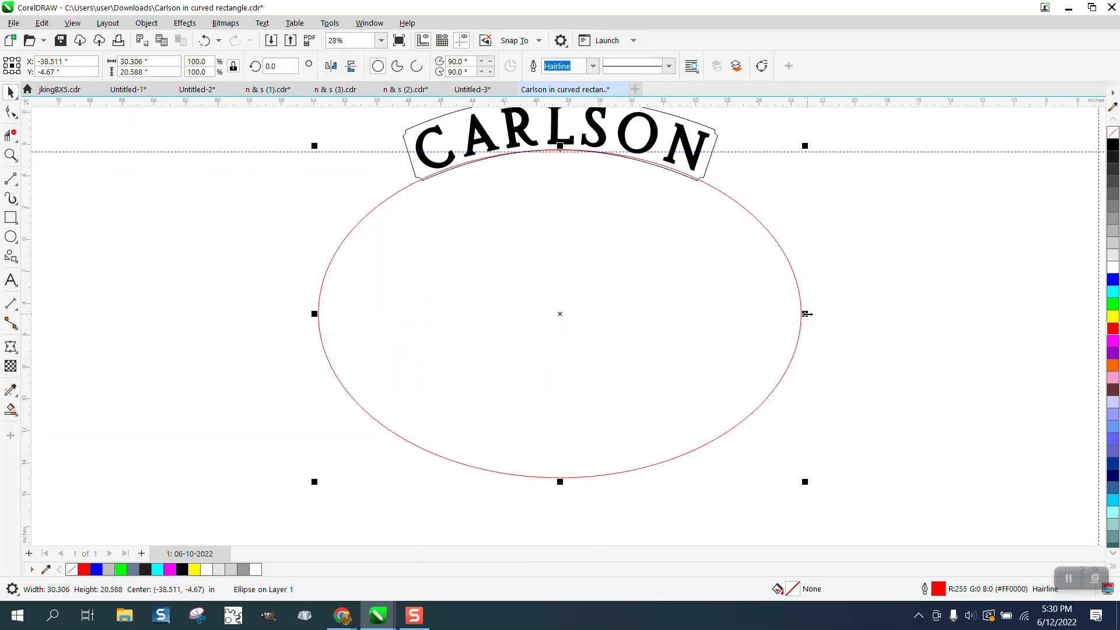
mouse_move(807, 314)
left_mouse_down()
mouse_move(816, 315)
mouse_move(801, 314)
left_mouse_up()
scroll(383, 318, "down", 2)
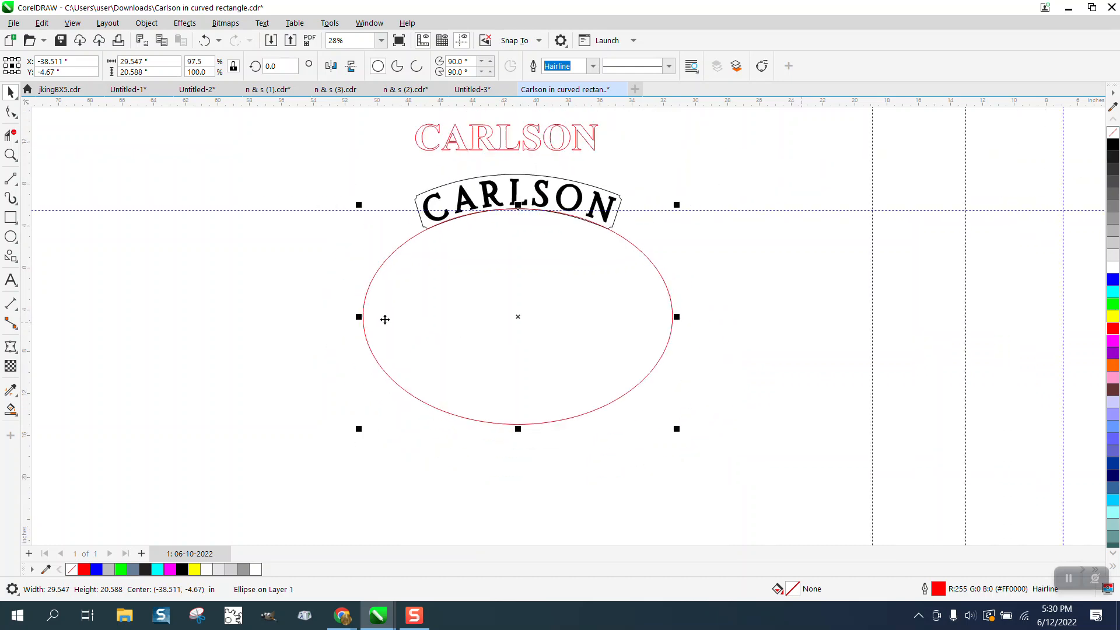
key("p")
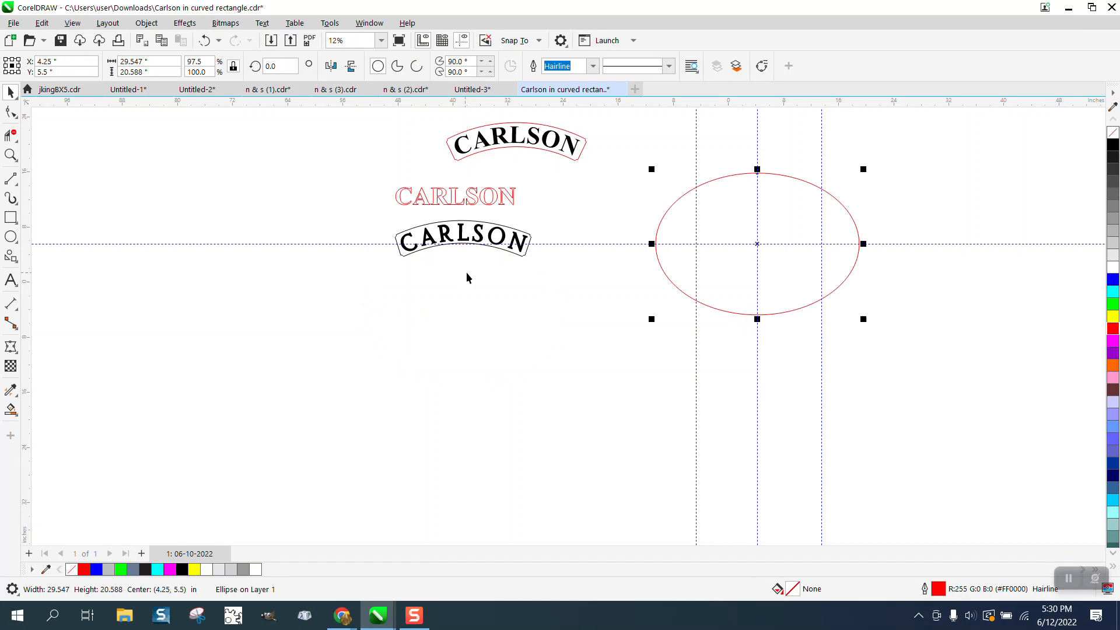
Step: Apply an outside contour to the red ellipse with one step and an offset of 2.5 inches
left_click(506, 195)
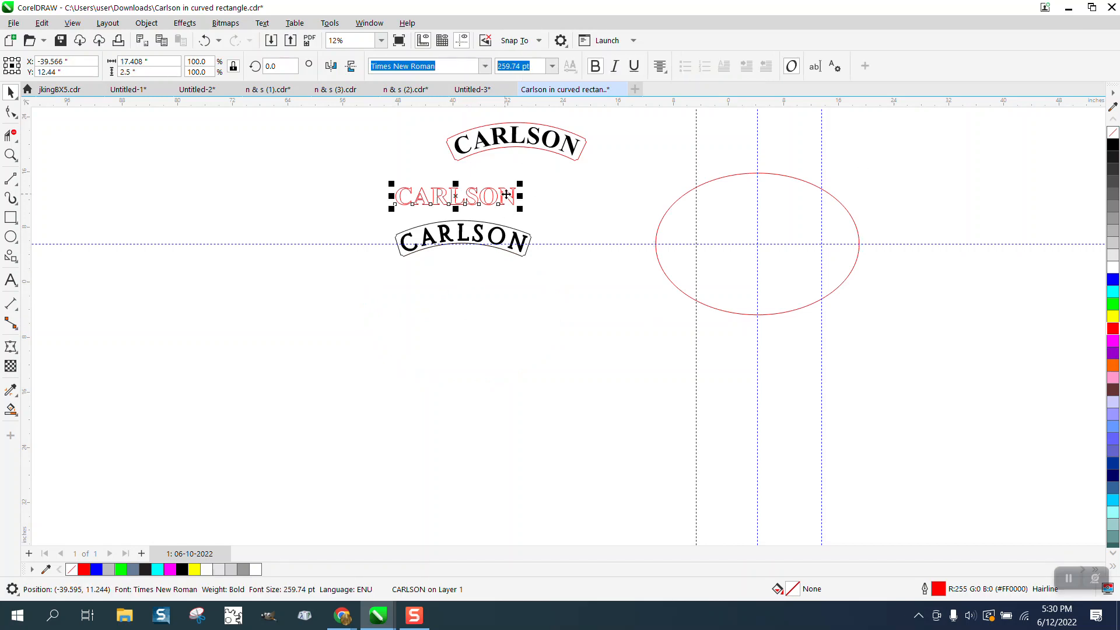
left_click(666, 215)
left_click(666, 214)
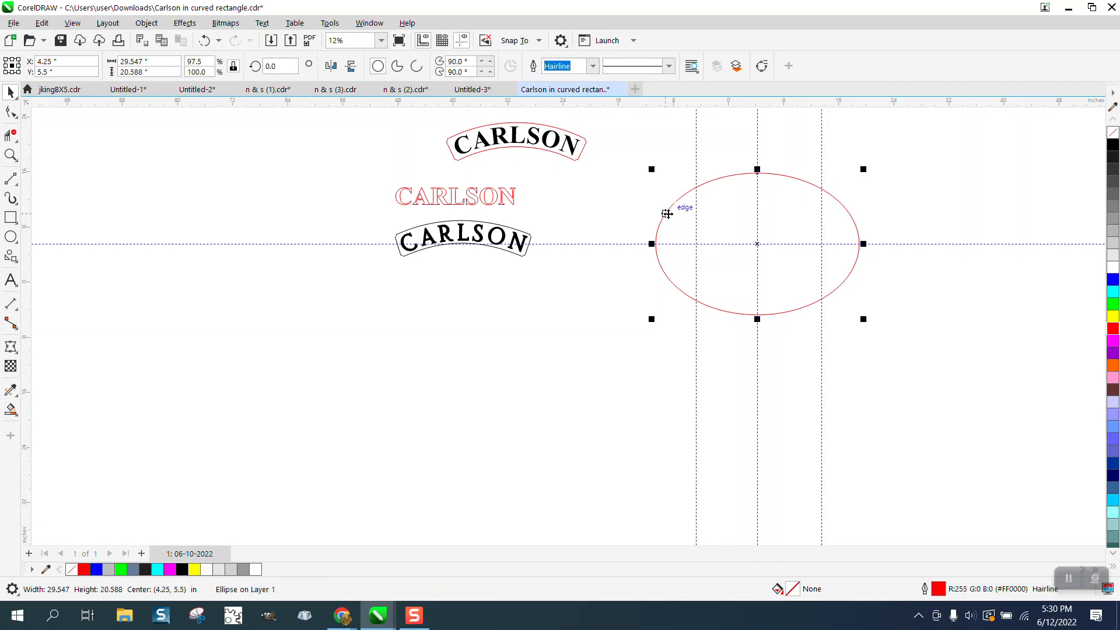
left_click(183, 23)
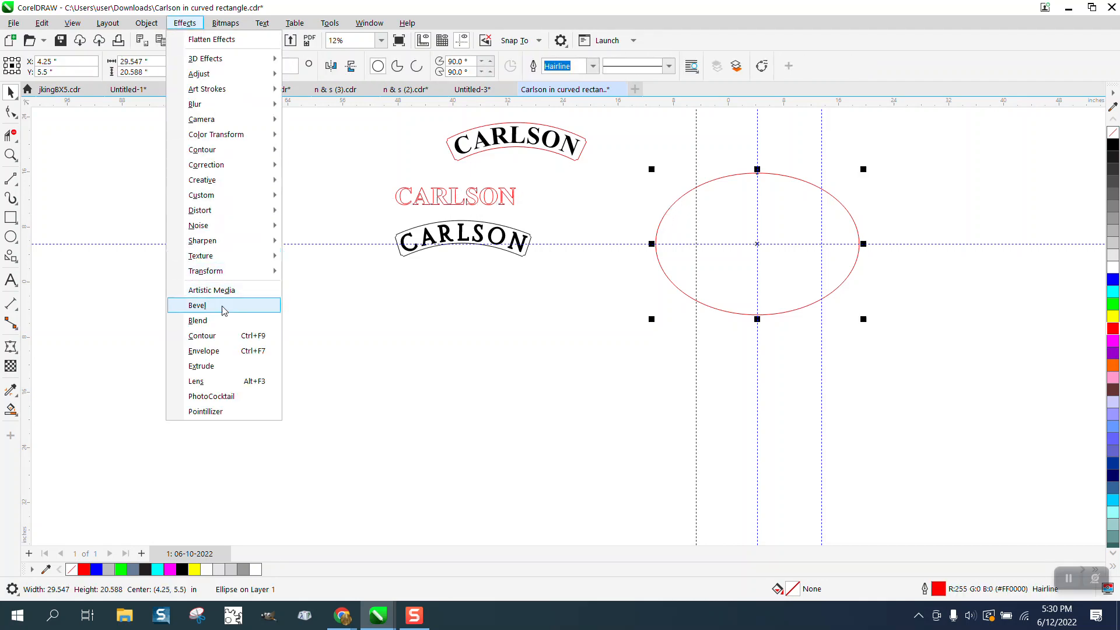
left_click(214, 336)
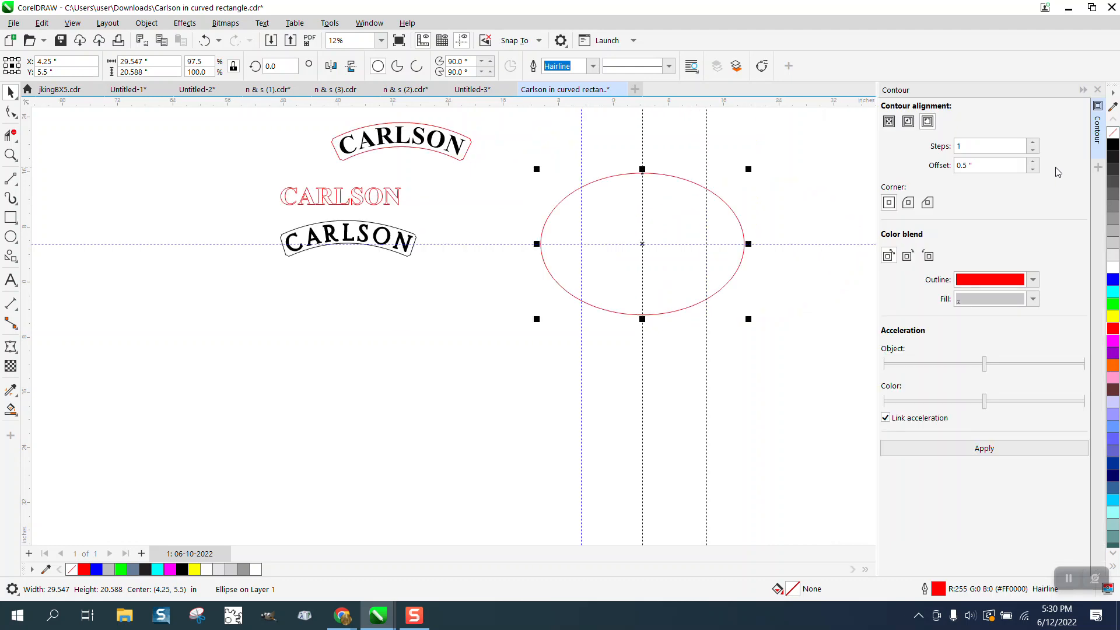
left_click_drag(995, 167, 938, 168)
type("2.5")
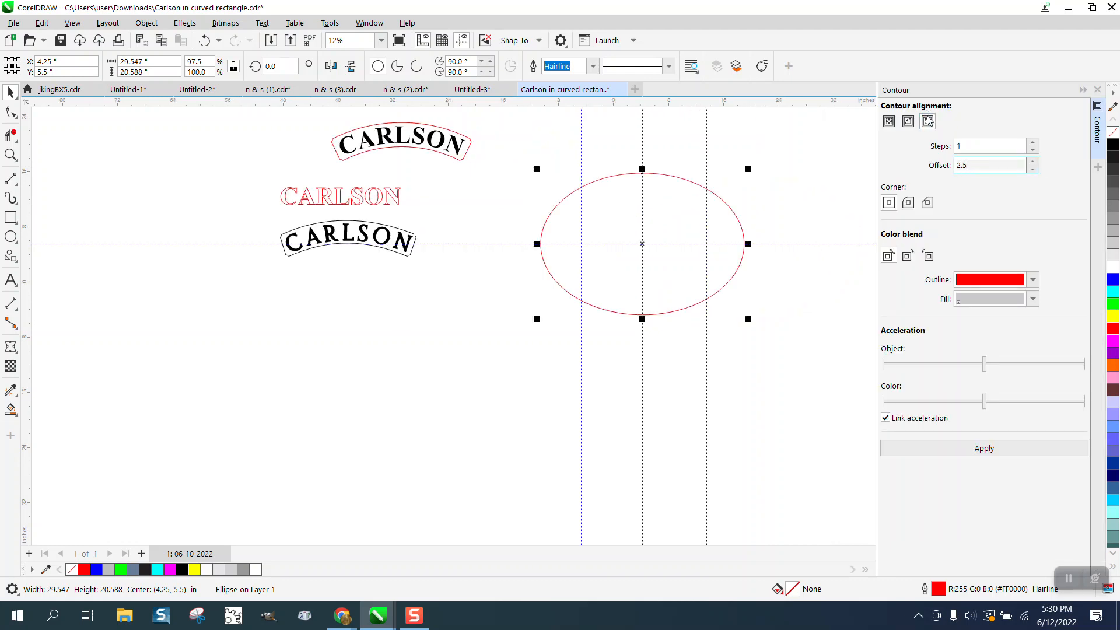
left_click(927, 121)
left_click(959, 448)
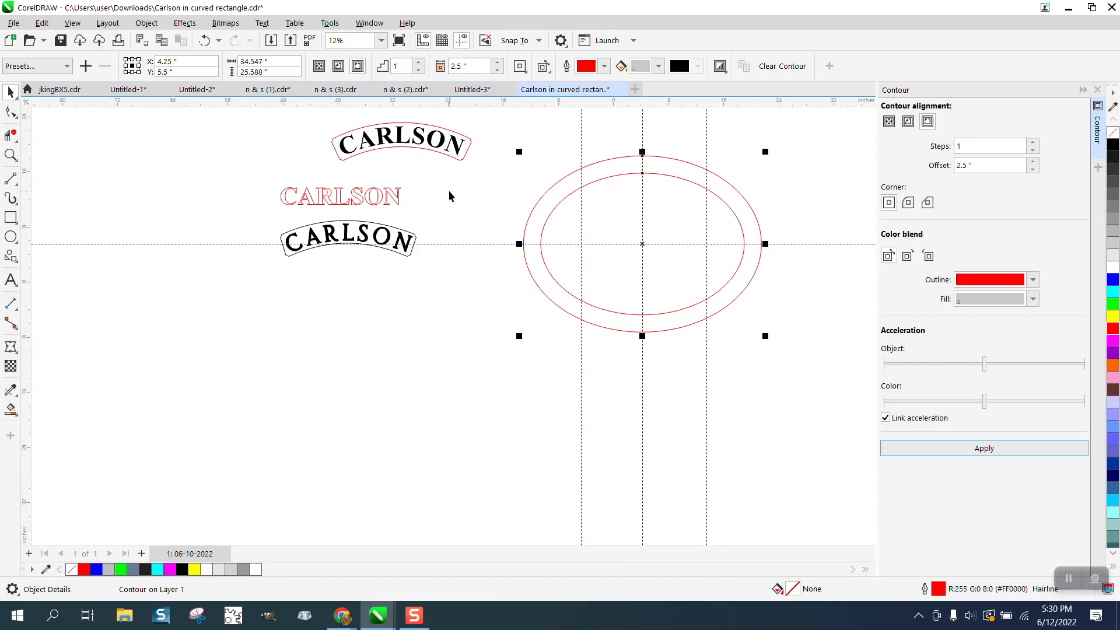
Step: Center the red-outlined straight text on the page and move it straight up to just above the ellipses
left_click(389, 198)
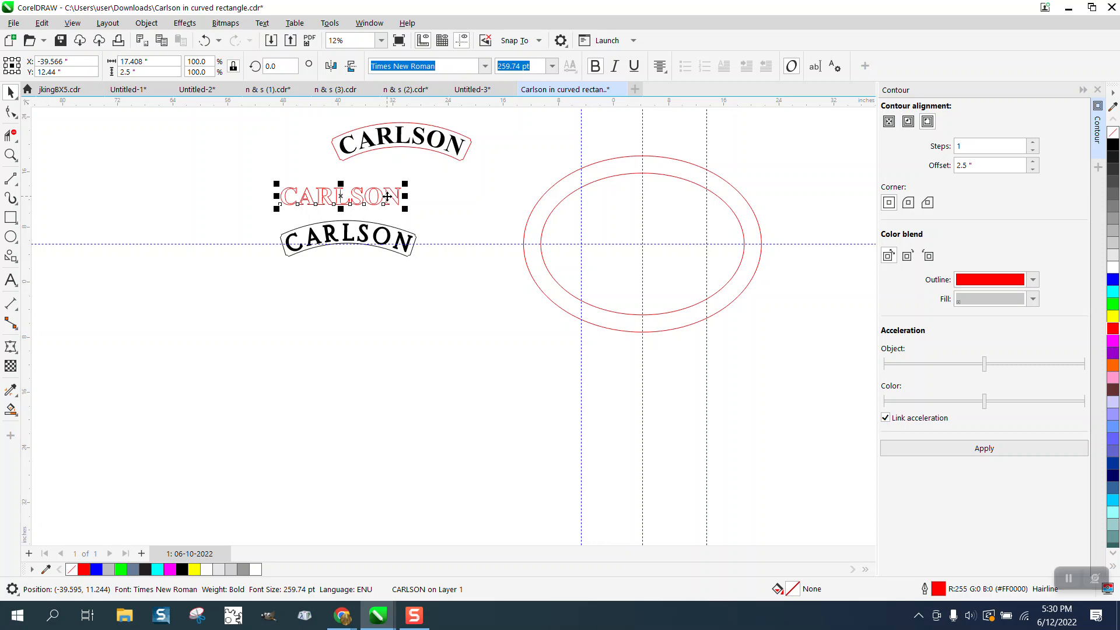
key("p")
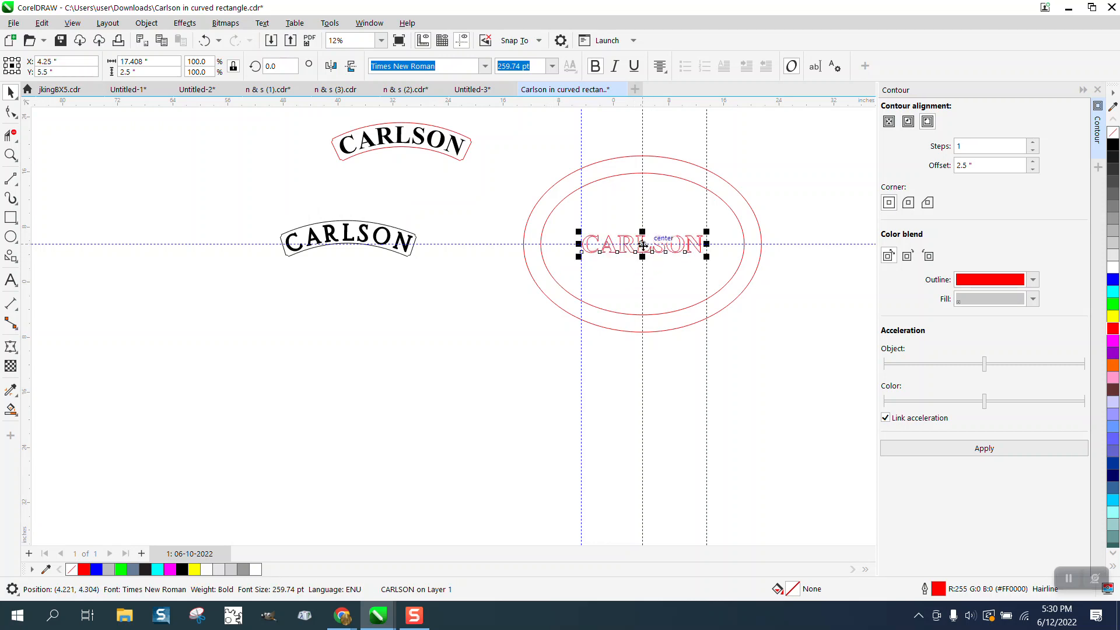
left_click_drag(642, 245, 645, 144)
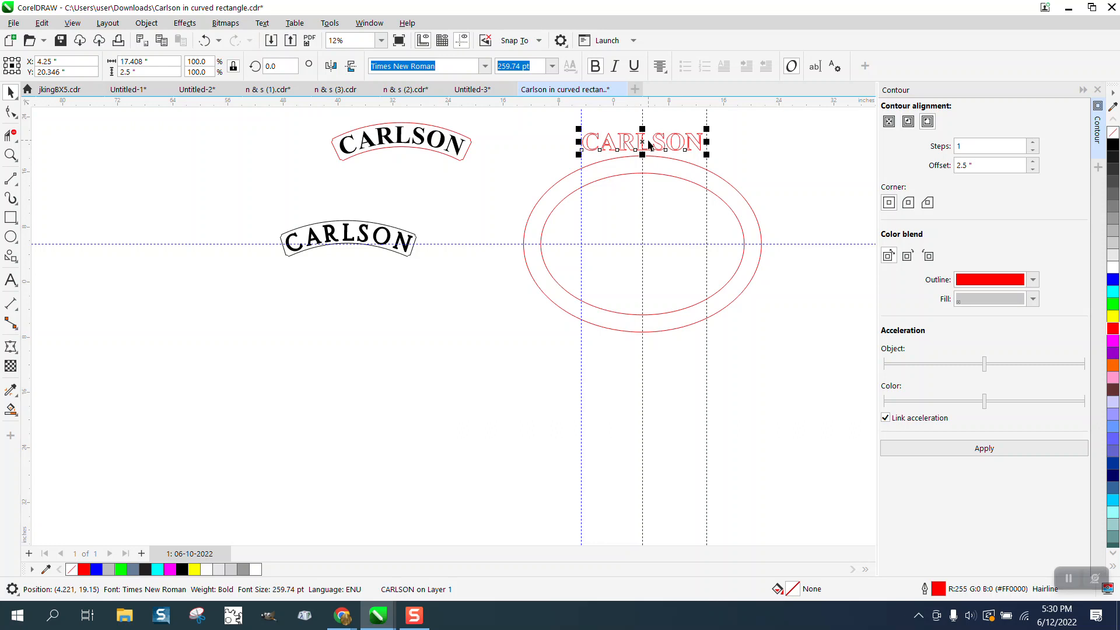
Step: Break the ellipse's contour apart and move the outer ellipse 35 inches straight down
left_click(736, 189)
left_click(146, 23)
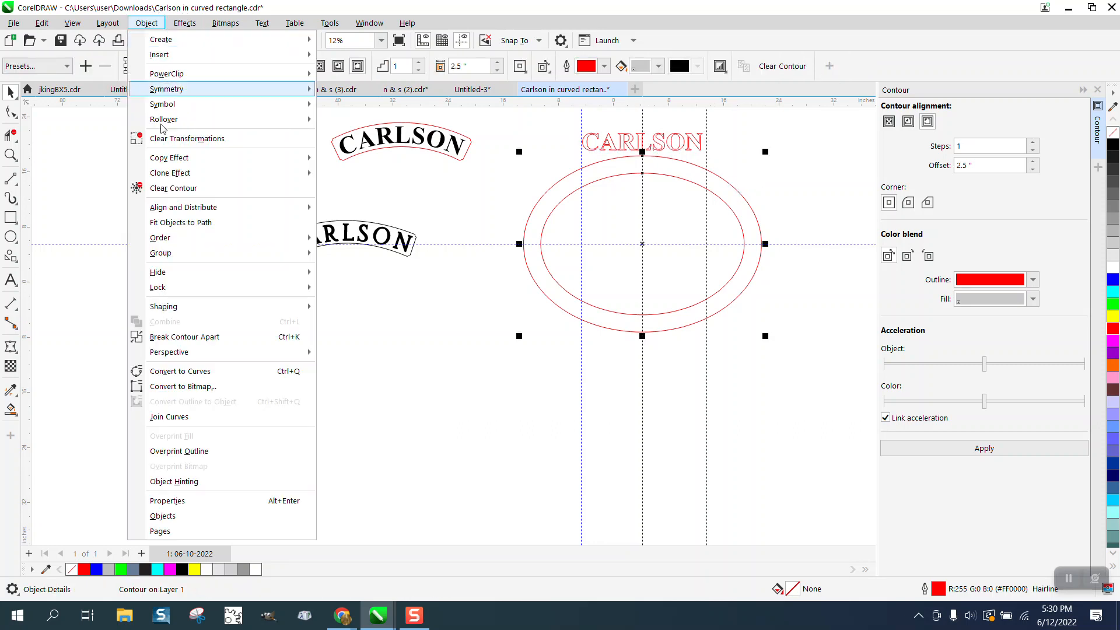
left_click(175, 336)
left_click(281, 327)
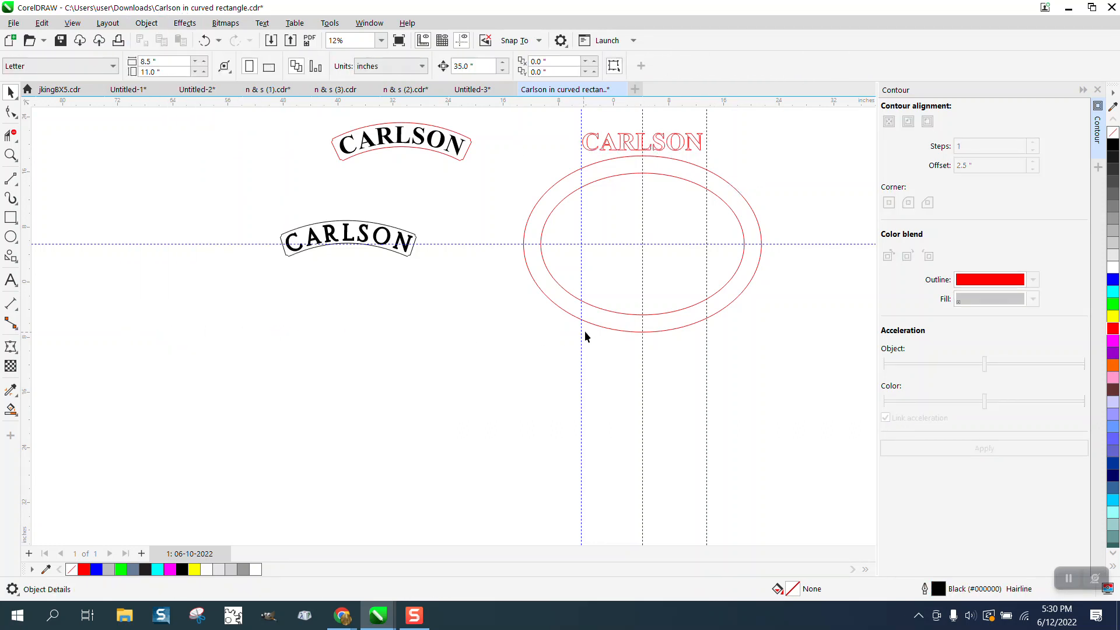
left_click(601, 328)
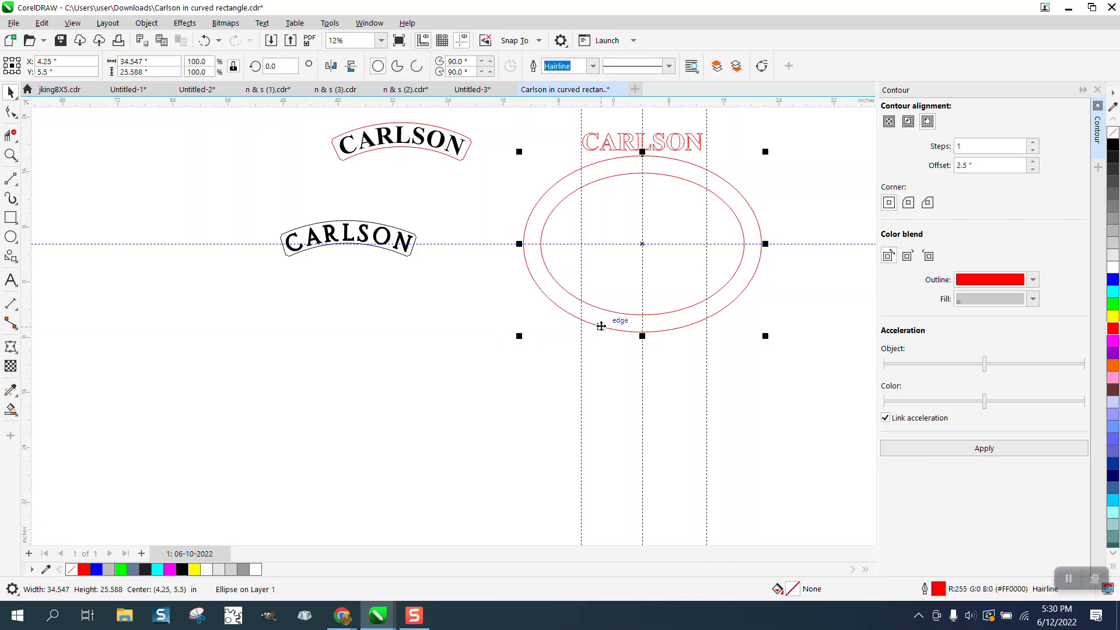
key("Down")
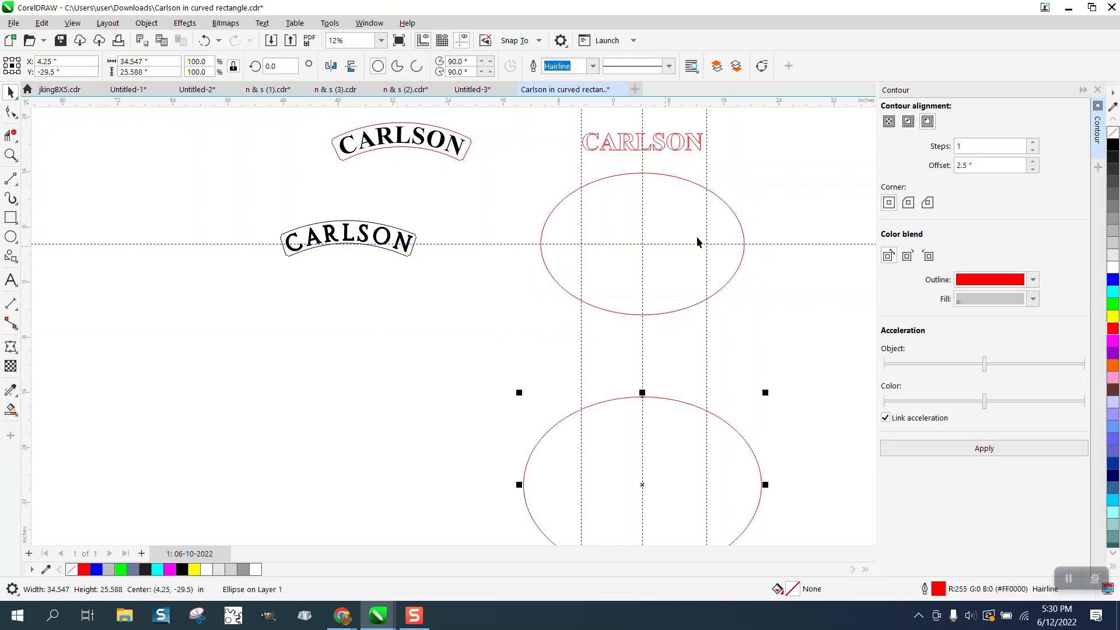
Step: Fit the red-outlined straight name text to the top of the smaller ellipse as its path
left_click(693, 188)
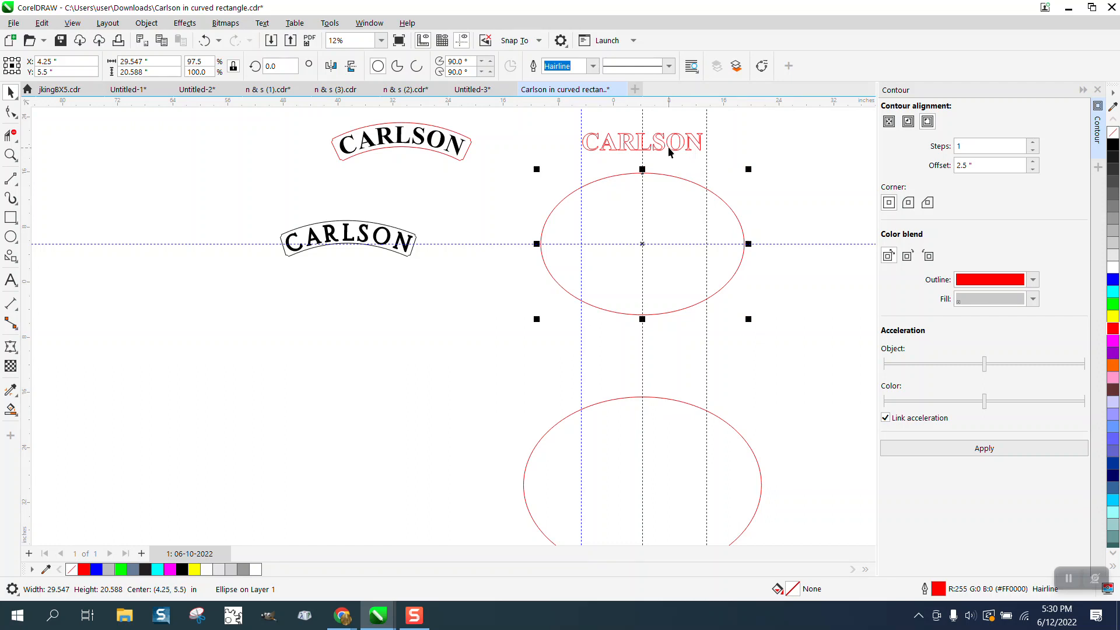
left_click(675, 150)
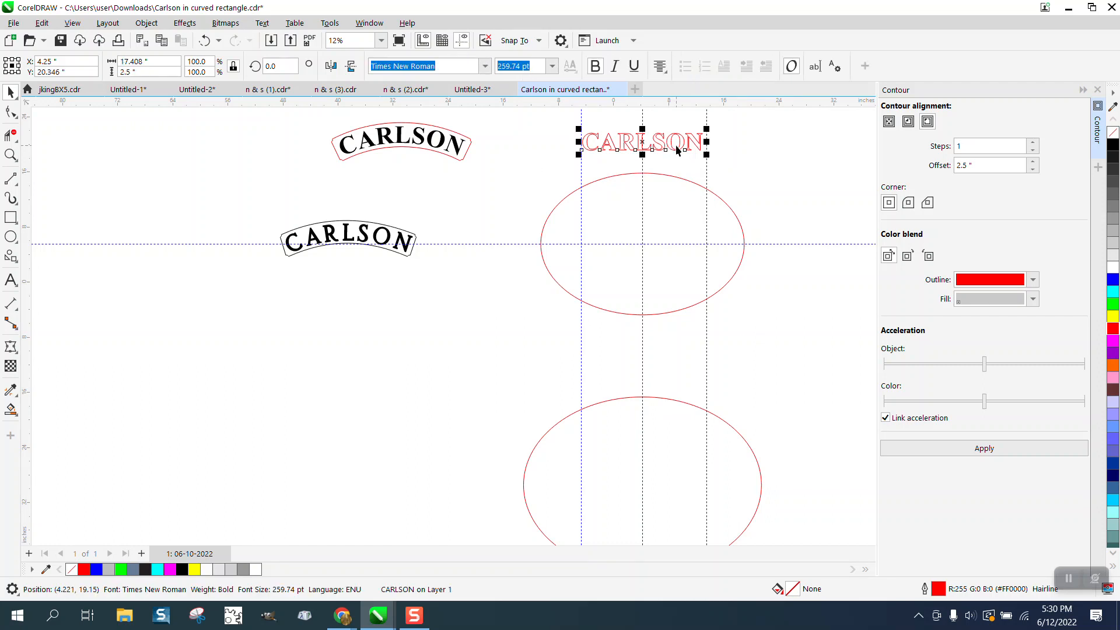
left_click(264, 24)
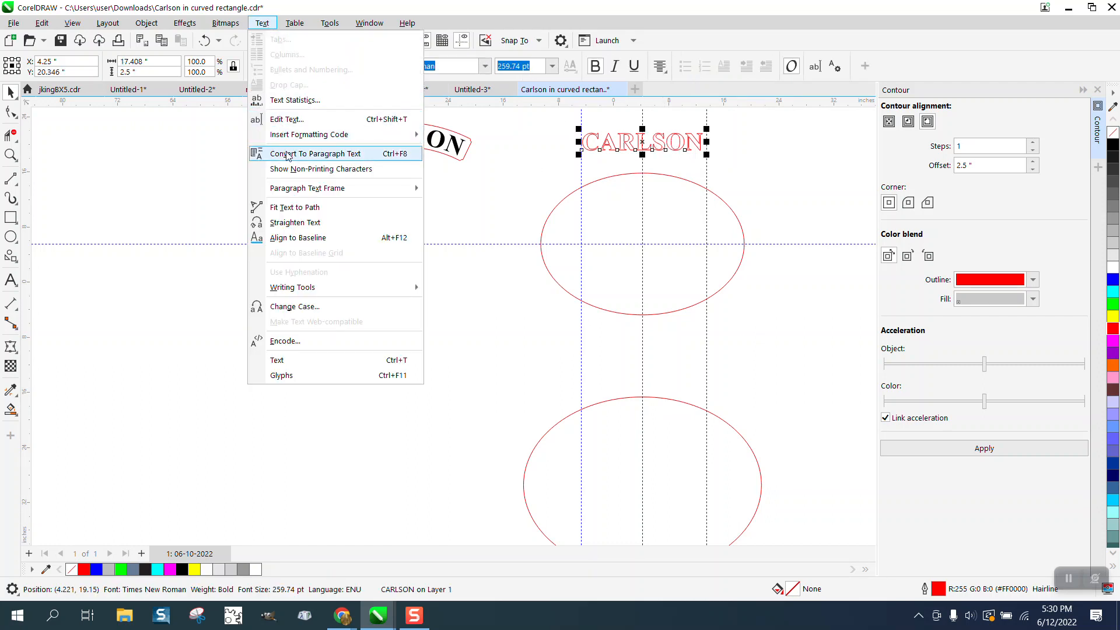
left_click(290, 209)
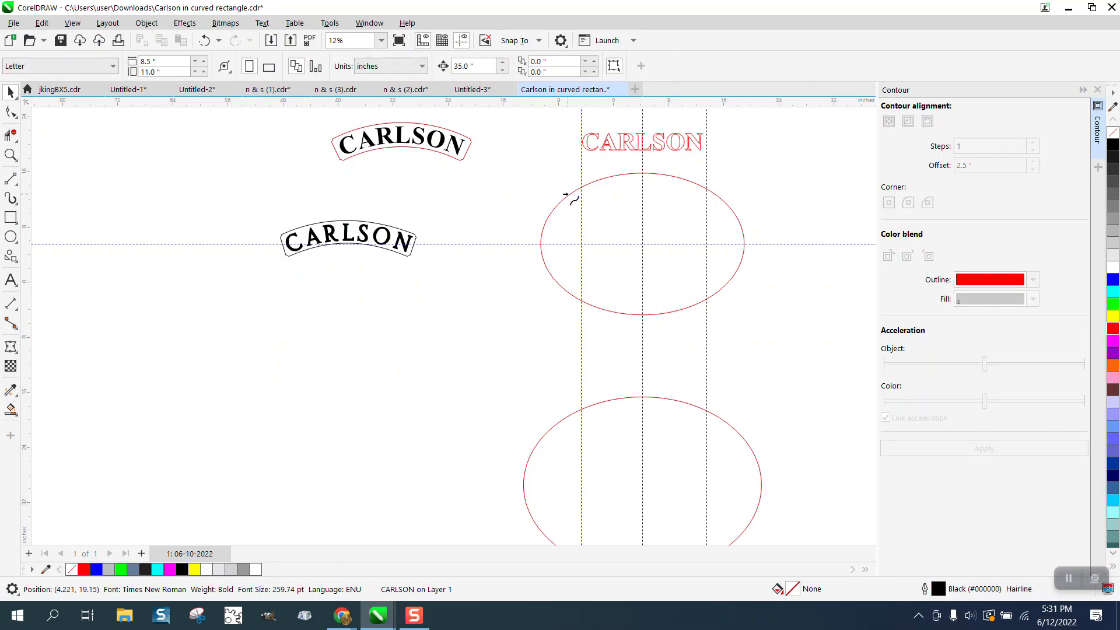
left_click(640, 175)
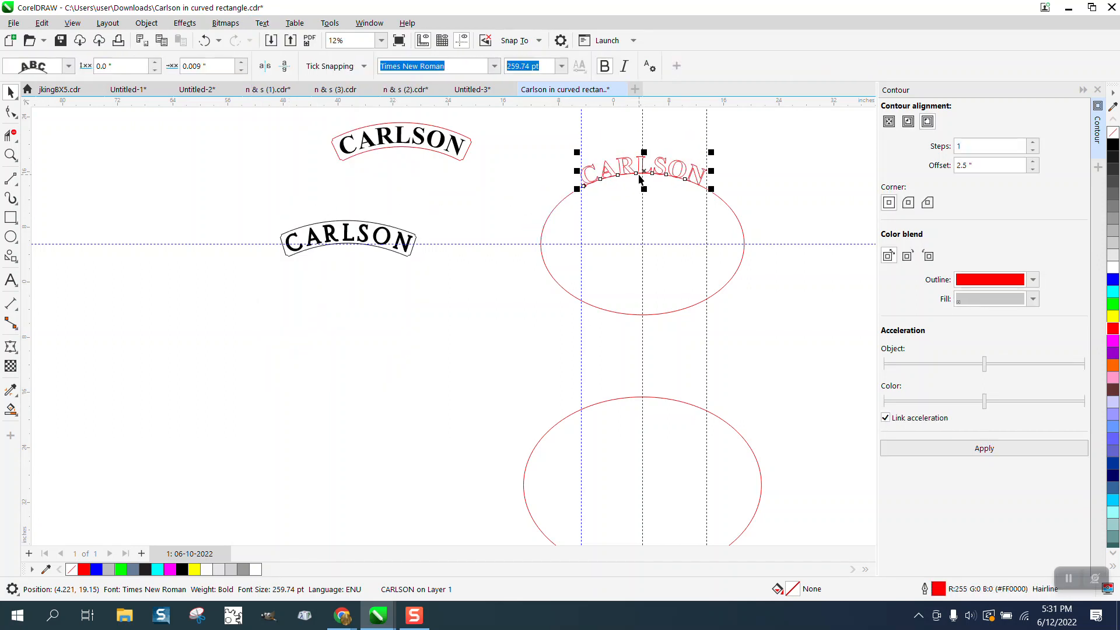
left_click(11, 155)
left_click_drag(522, 141, 815, 250)
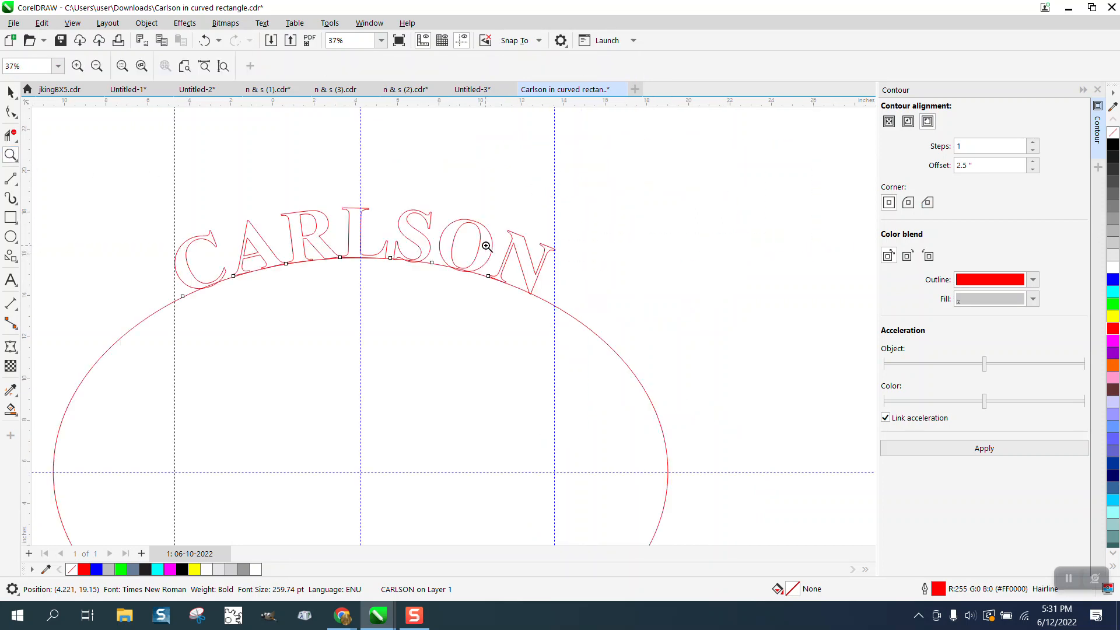
scroll(203, 245, "down", 2)
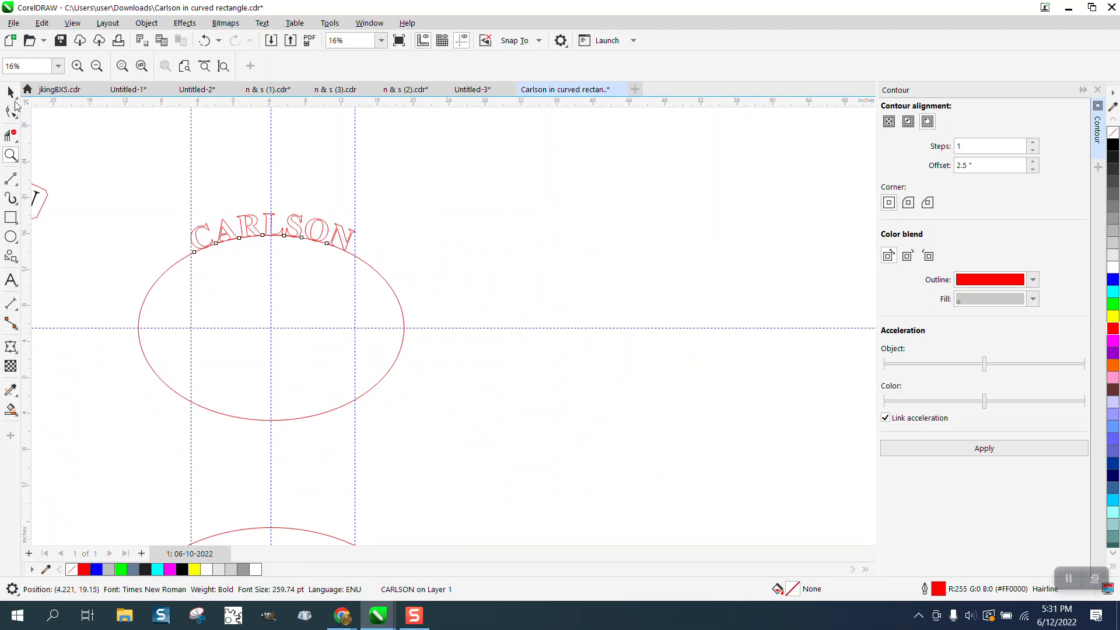
left_click(11, 93)
scroll(345, 208, "down", 1)
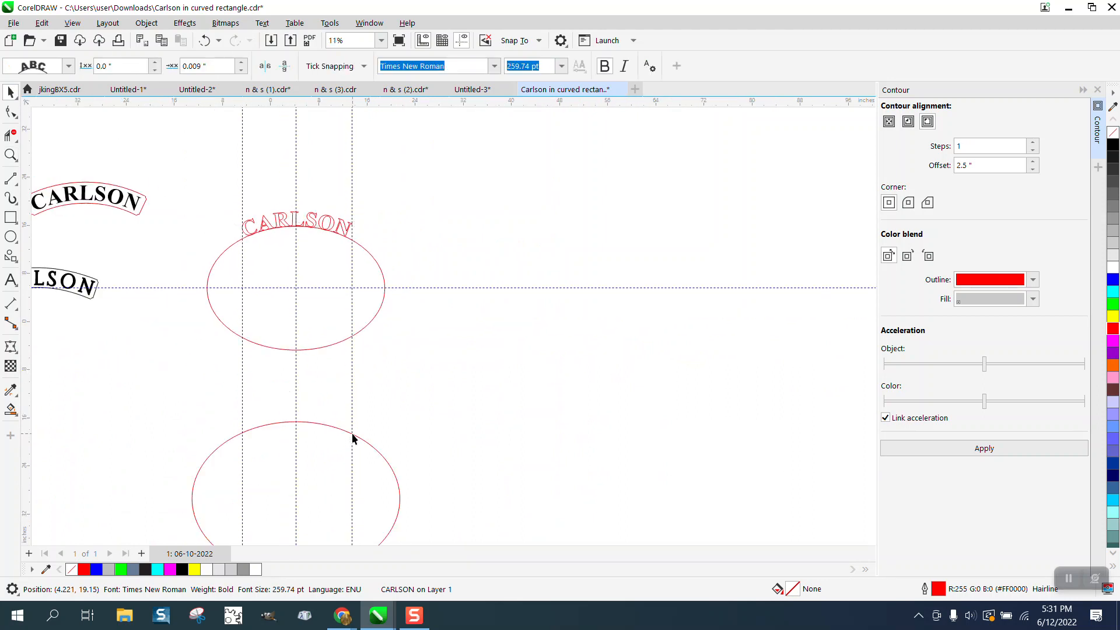
Step: Break the curved name text apart from the smaller ellipse it follows
left_click(350, 436)
left_click_drag(189, 171, 481, 358)
left_click(146, 23)
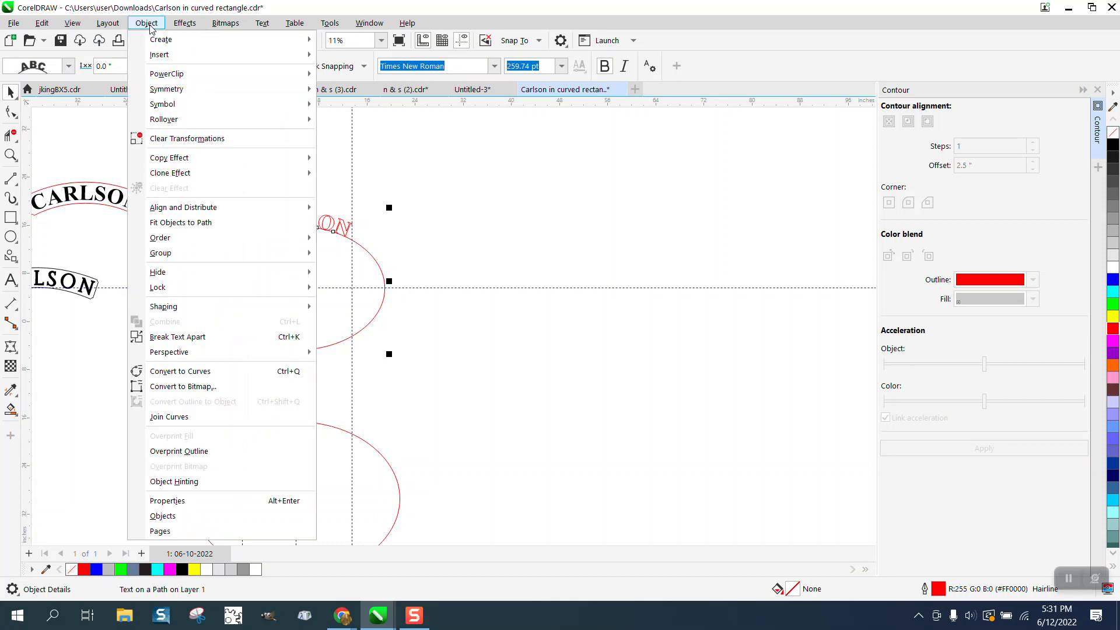
left_click(178, 337)
left_click(407, 335)
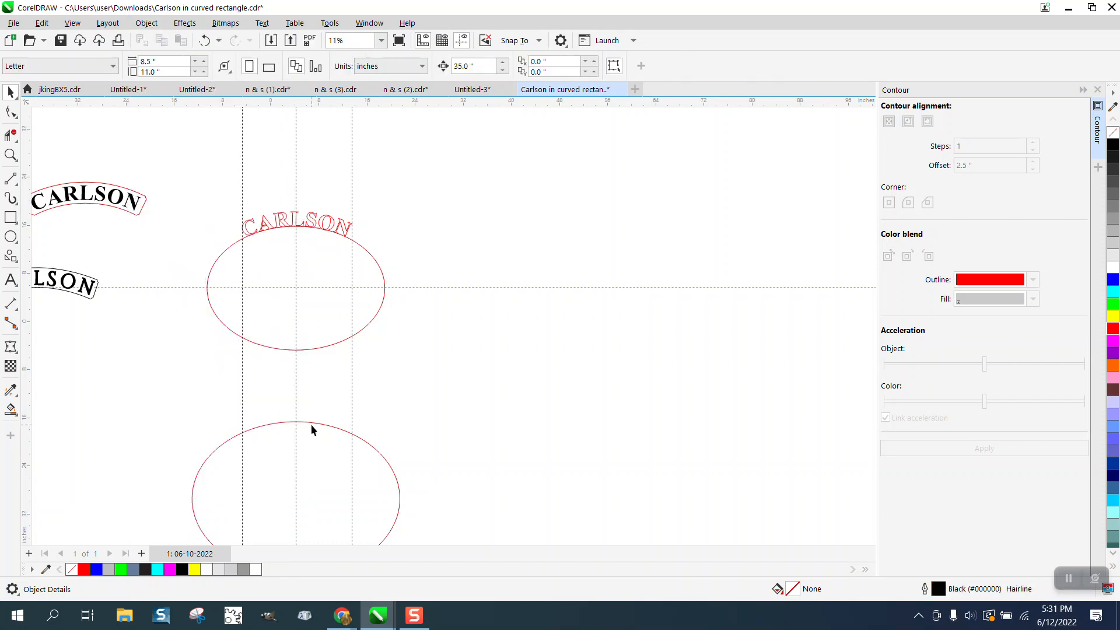
Step: Center the larger, lower ellipse on the page around the smaller one and compare the text's fit with the reference plates
left_click(313, 424)
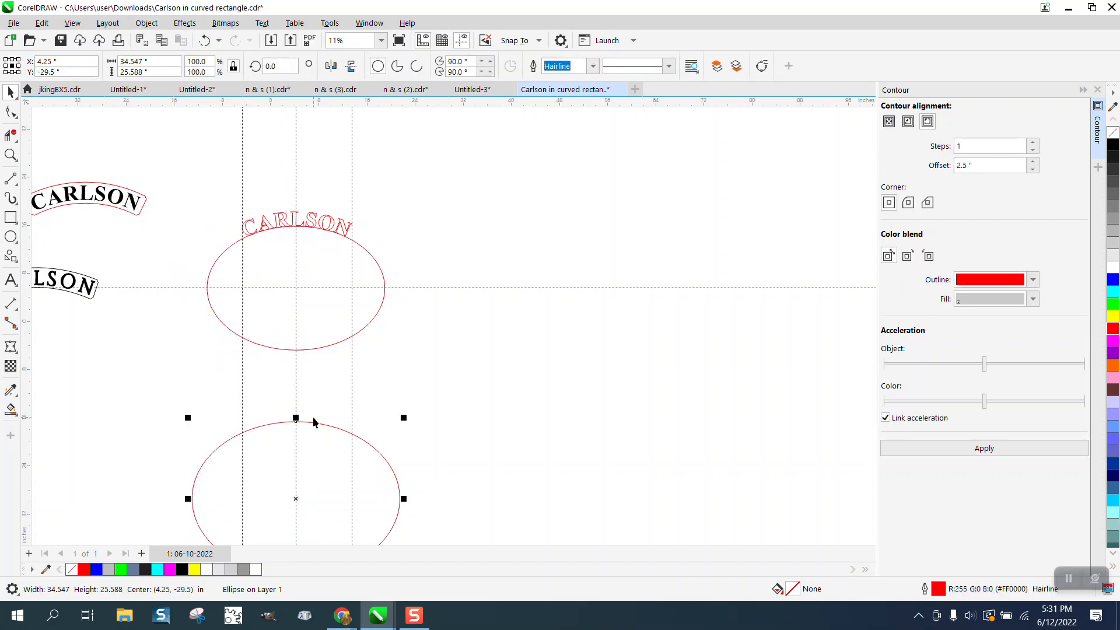
key("p")
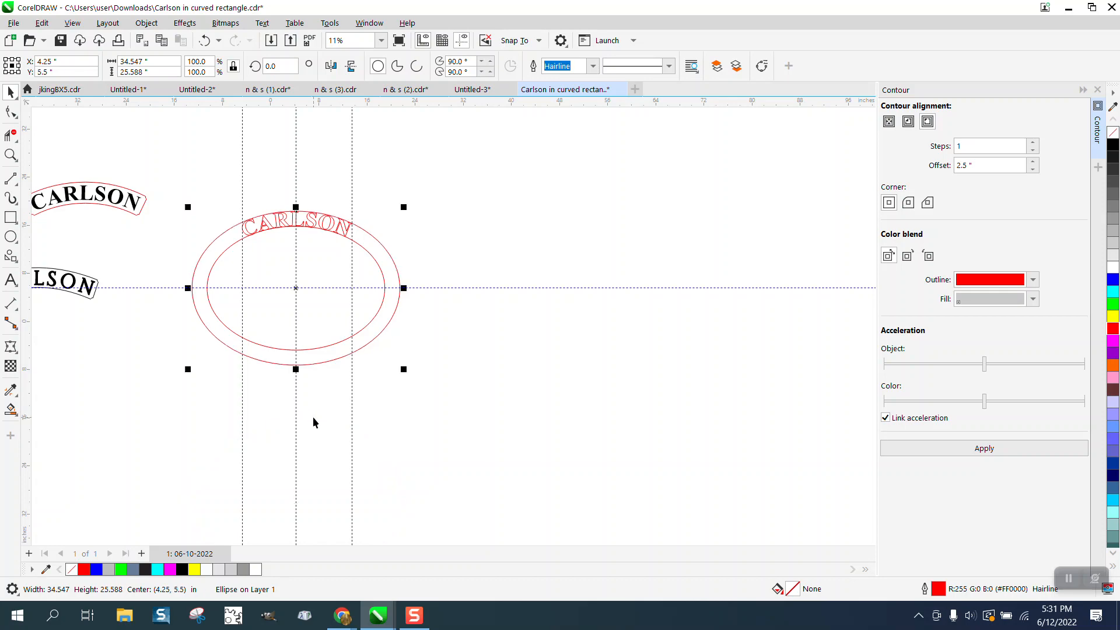
left_click(11, 155)
left_click_drag(197, 186, 491, 318)
scroll(440, 210, "down", 6)
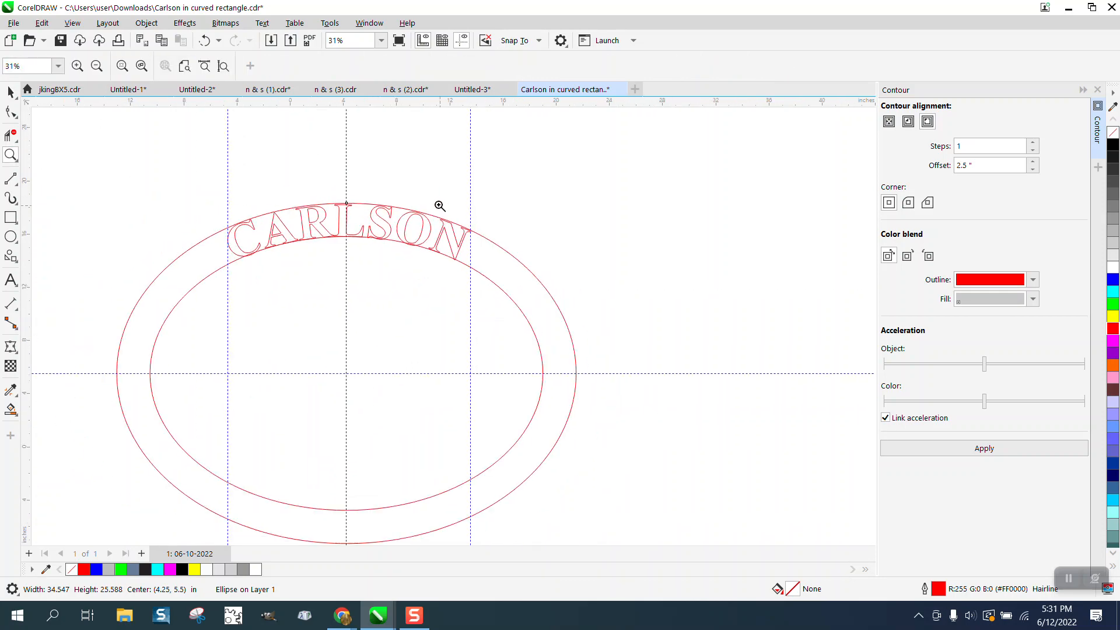
left_click_drag(112, 150, 322, 255)
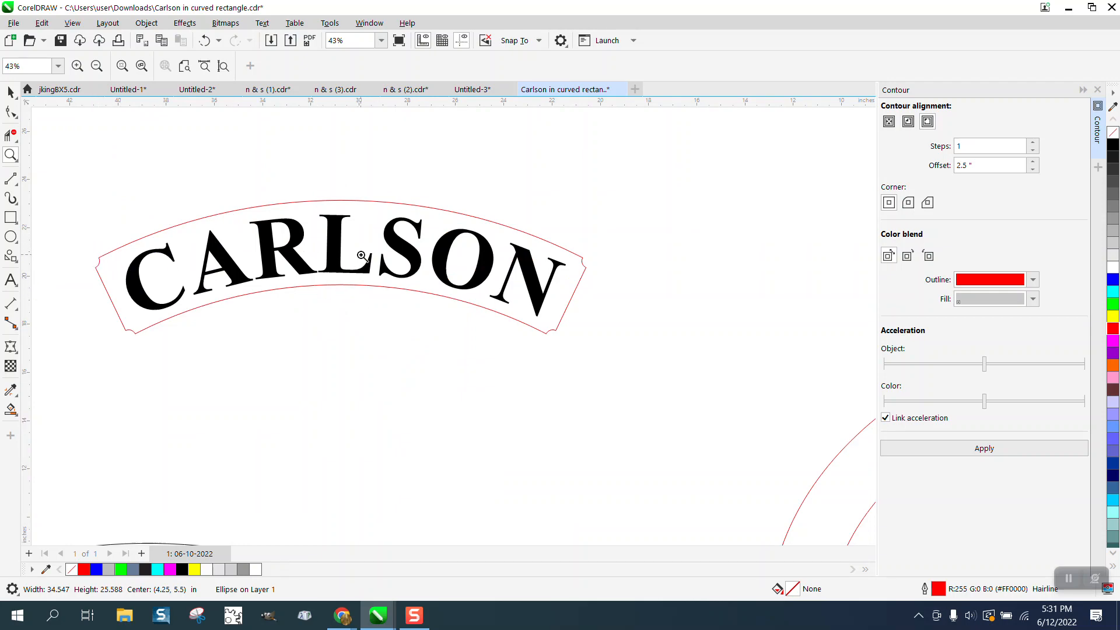
right_click(237, 259)
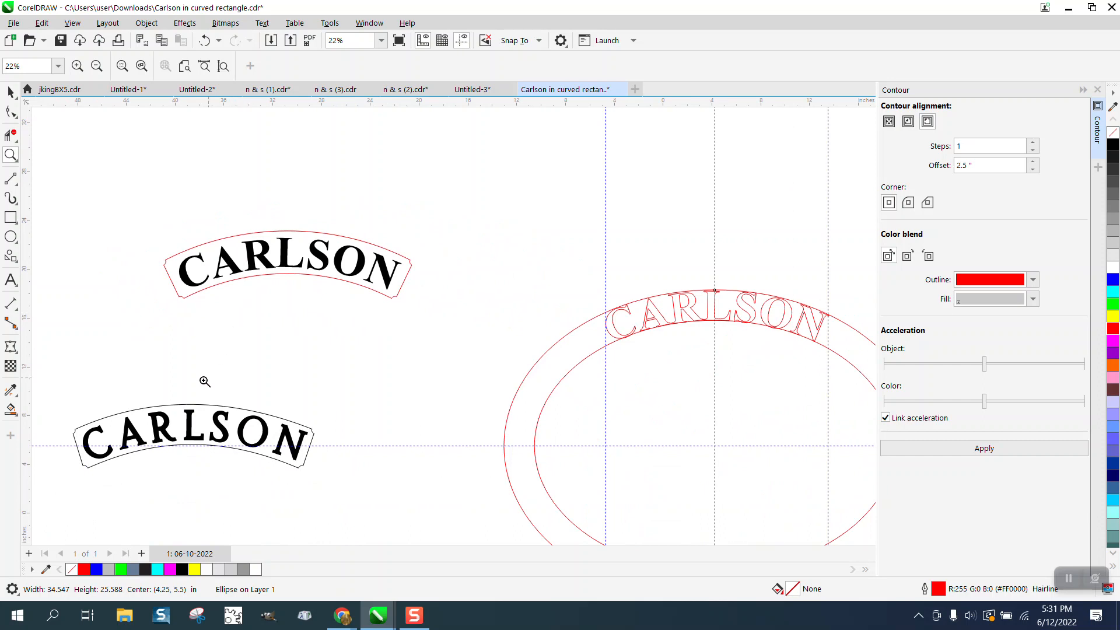
right_click(76, 243)
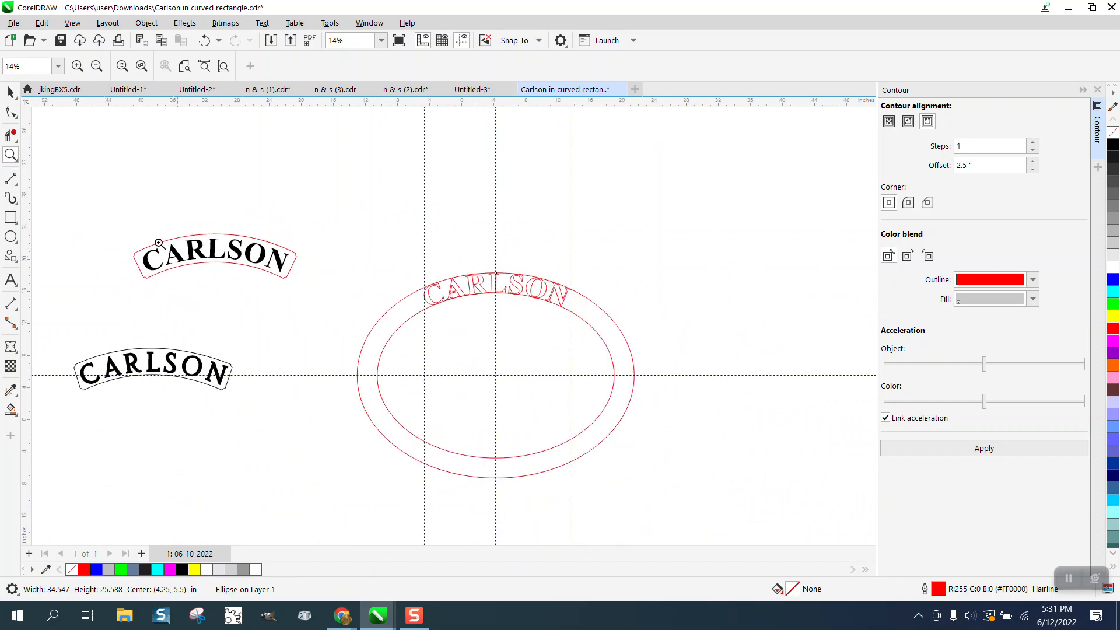
Step: Draw a vertical 2-point line about 15.8 inches long from the ellipses' center up past the outer ellipse
left_click(11, 178)
left_click(16, 182)
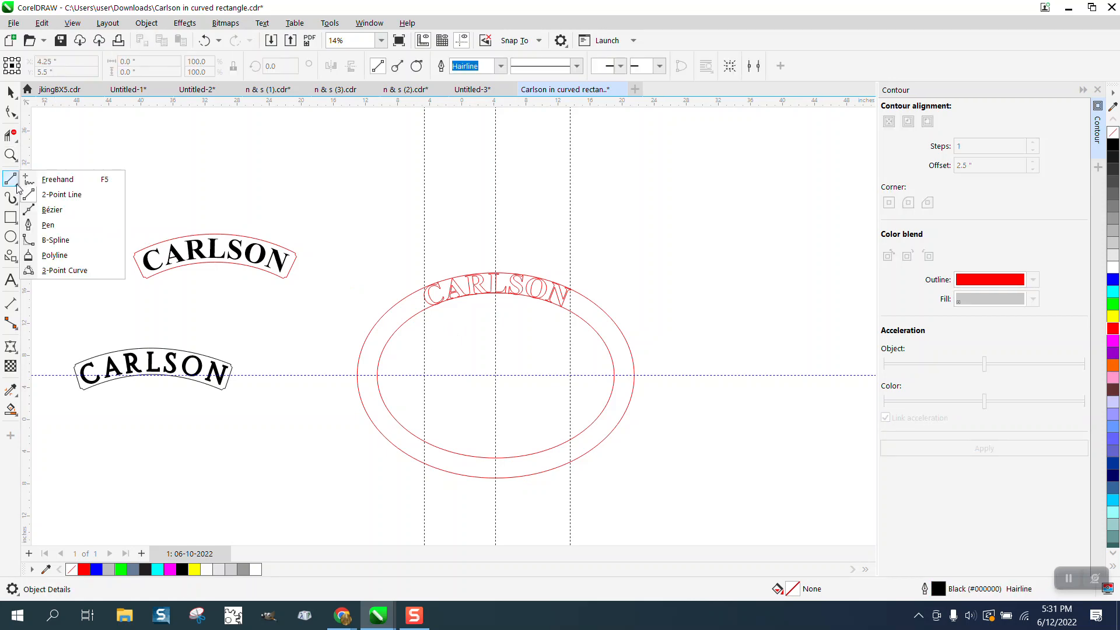
left_click(51, 195)
left_click_drag(495, 375, 496, 243)
left_click(11, 92)
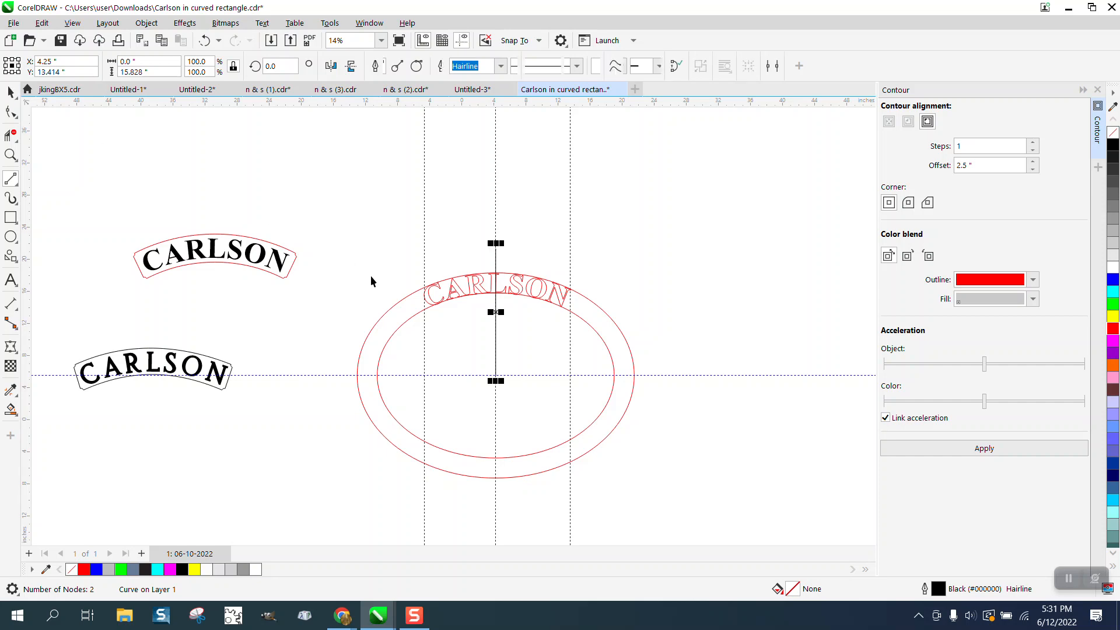
Step: Rotate the vertical line about 45.6 degrees counterclockwise around its lower end at the ellipses' center
double_click(496, 314)
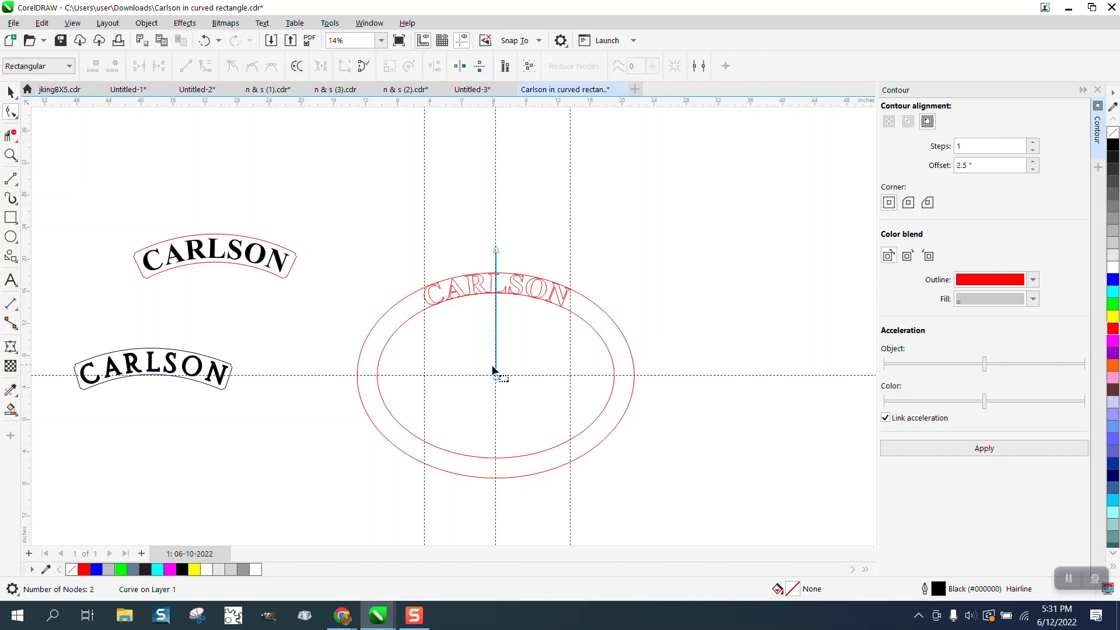
key("space")
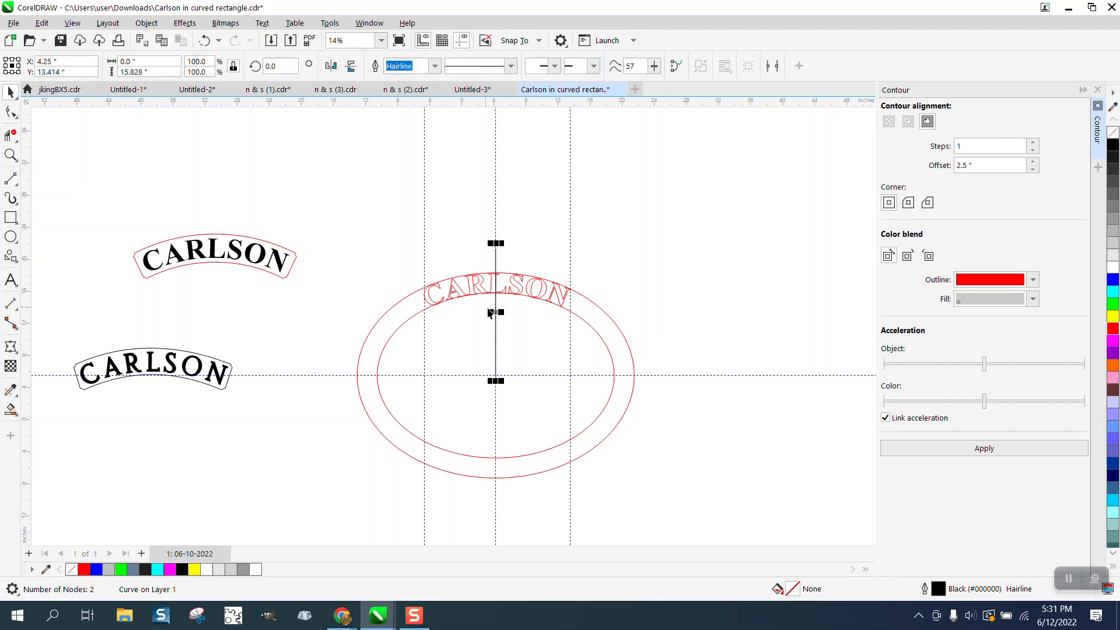
double_click(496, 314)
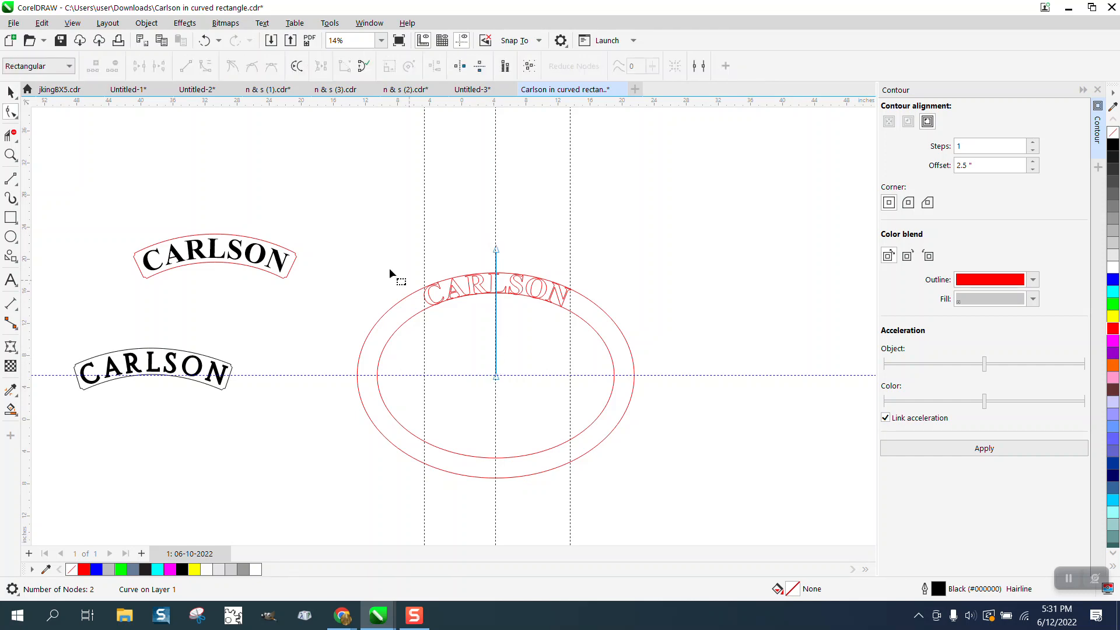
left_click(11, 92)
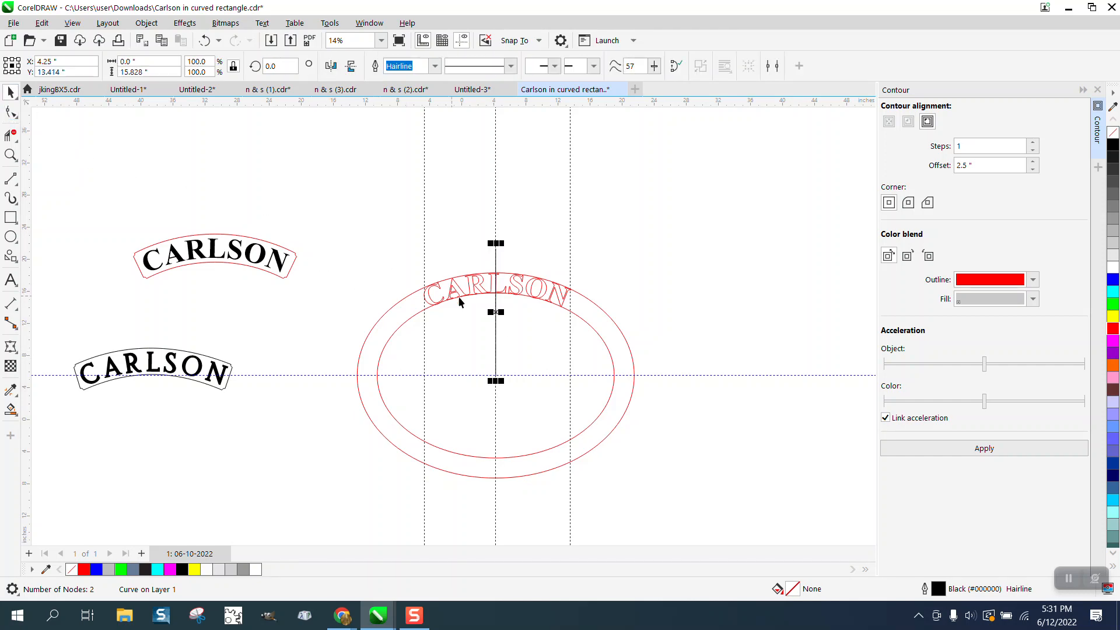
left_click(495, 312)
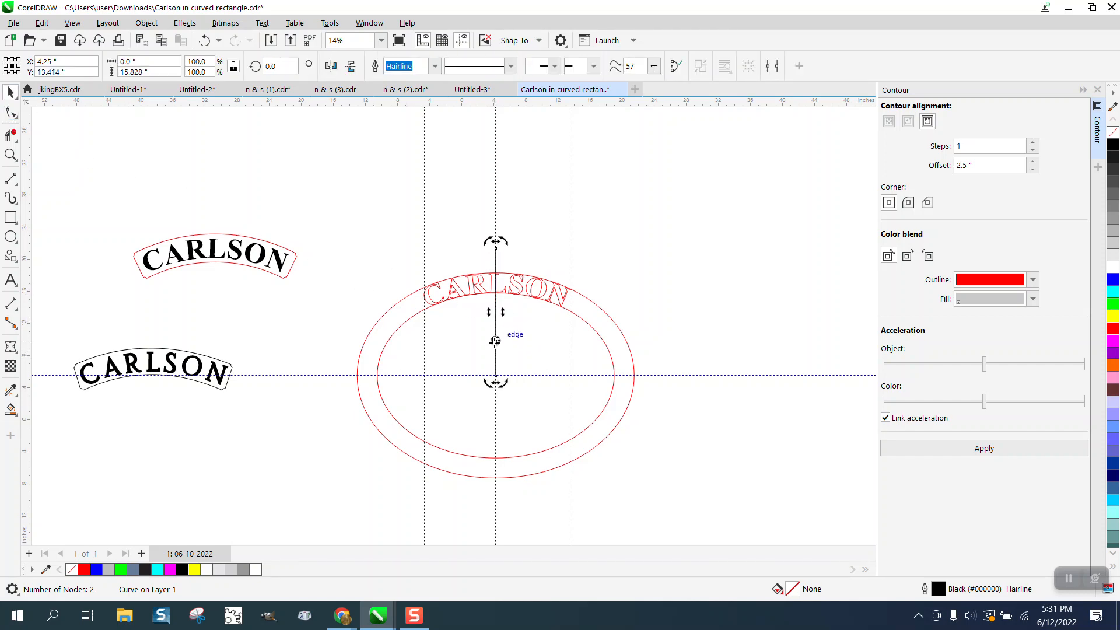
left_click(535, 246)
left_click(494, 254)
left_click(495, 255)
left_click_drag(496, 241, 384, 258)
Step: Check where the slanted line crosses the ellipses beside the first letter, and delete the line
key("z")
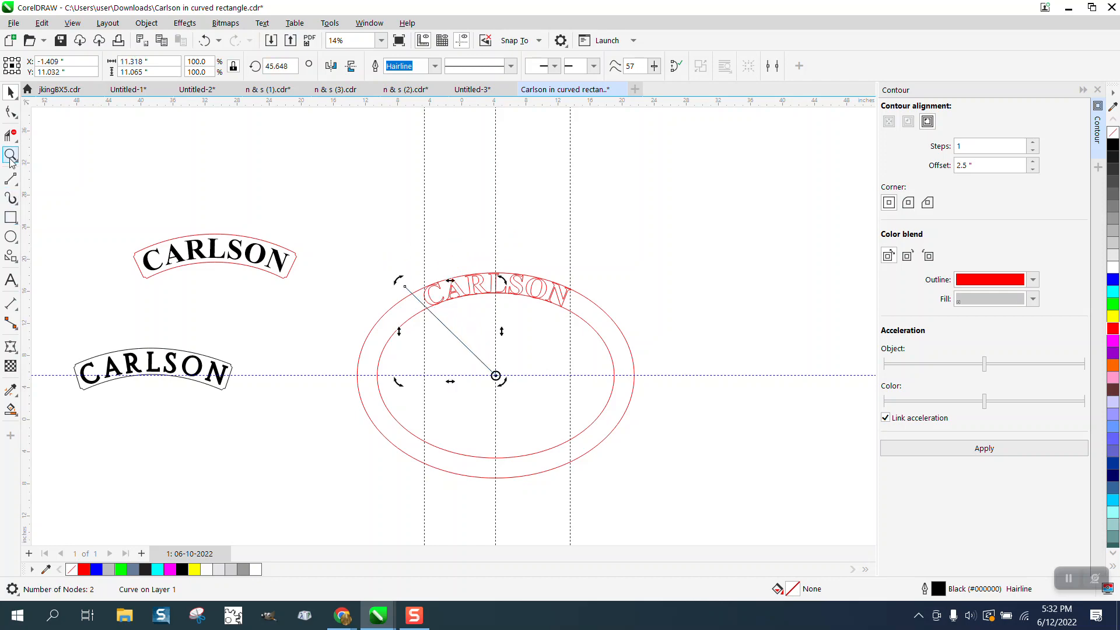
left_click_drag(414, 300, 492, 326)
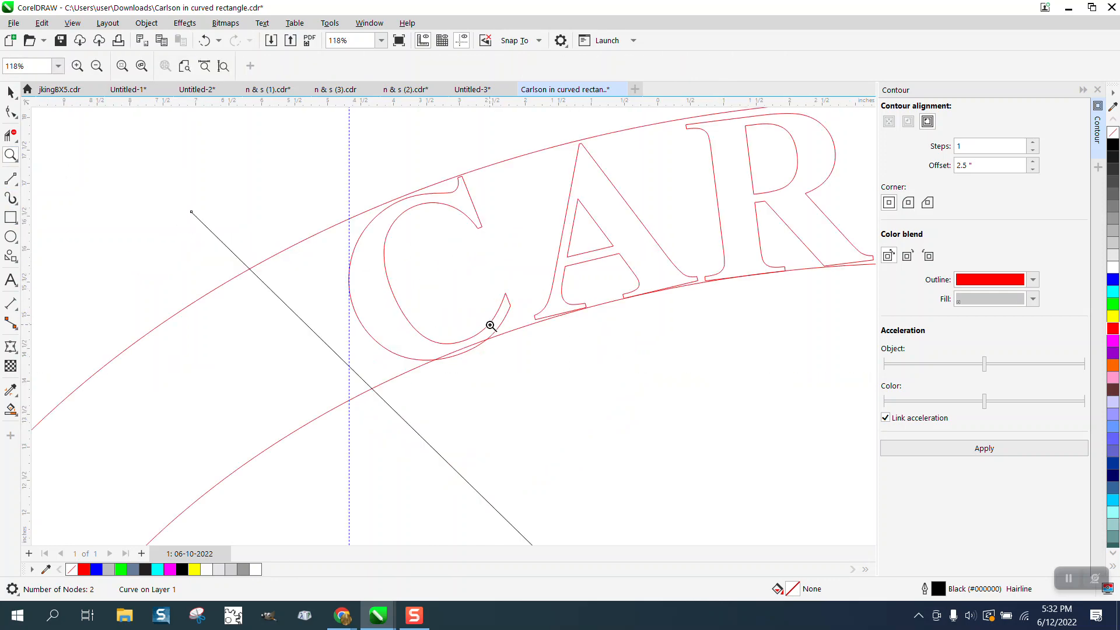
scroll(380, 295, "down", 5)
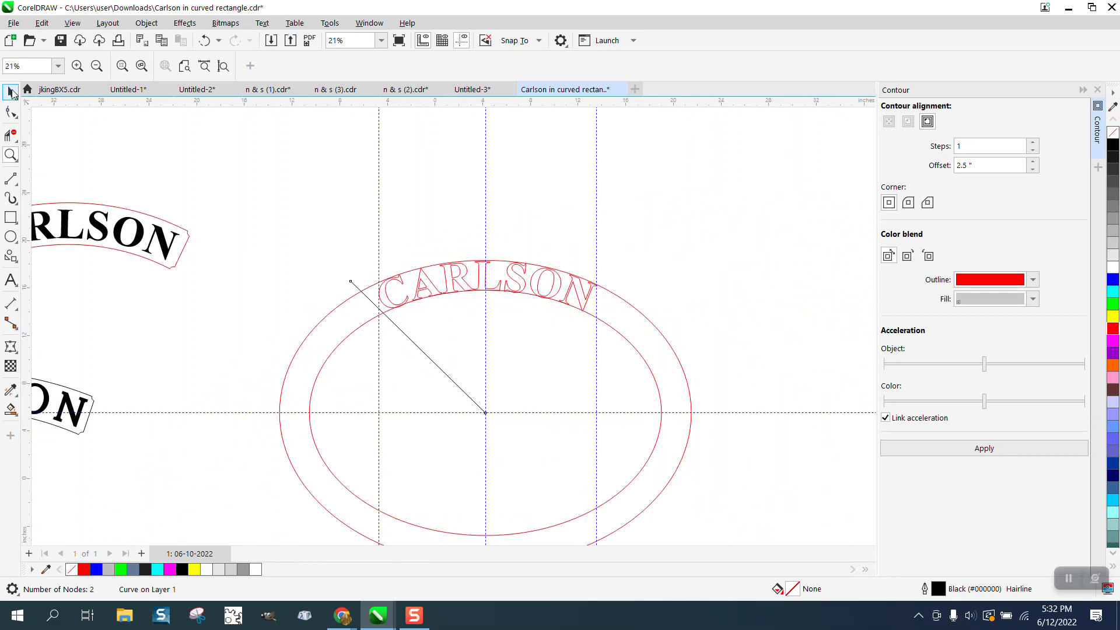
left_click(11, 92)
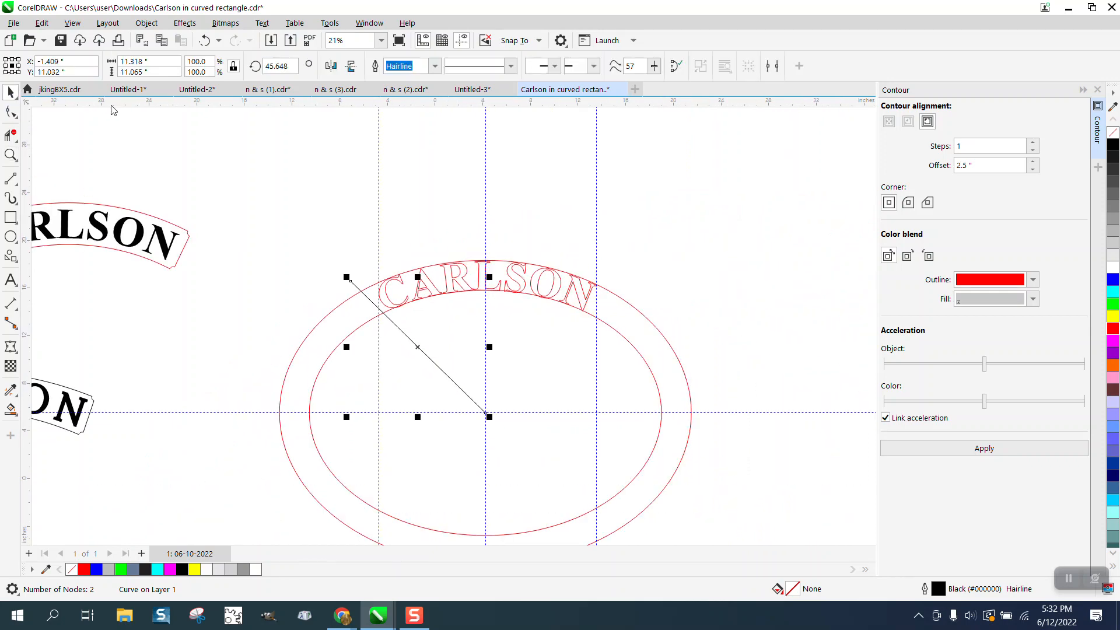
left_click(113, 110)
Step: Draw a circle, set its diameter to 5 inches, and center it on the page inside the ellipses
scroll(143, 114, "down", 1)
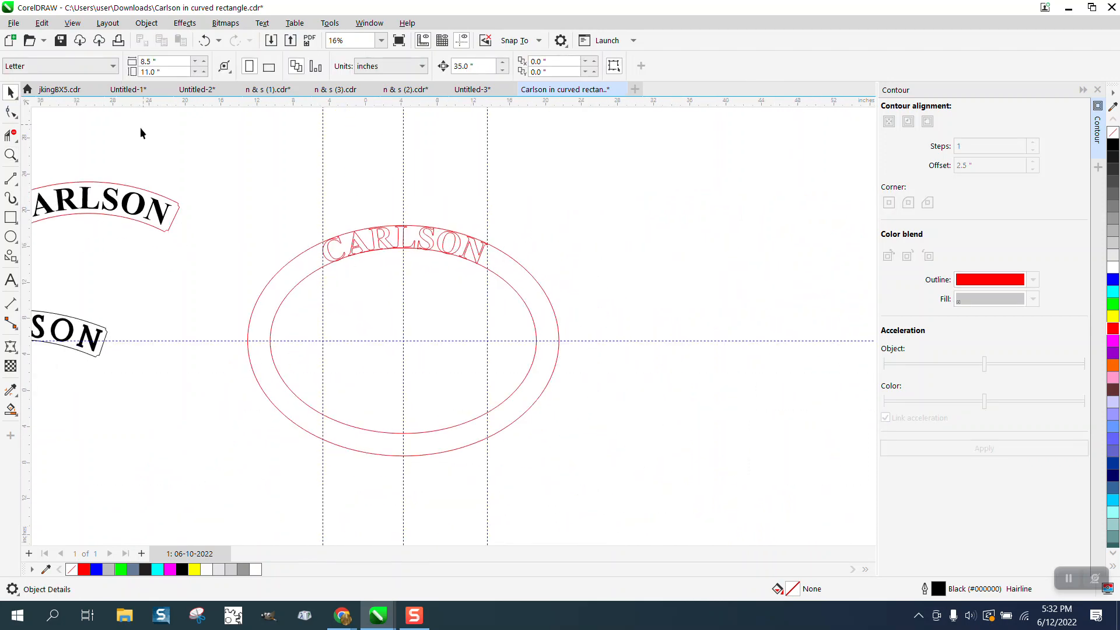
left_click(11, 236)
mouse_move(407, 156)
left_mouse_down()
mouse_move(325, 204)
mouse_move(318, 244)
left_mouse_up()
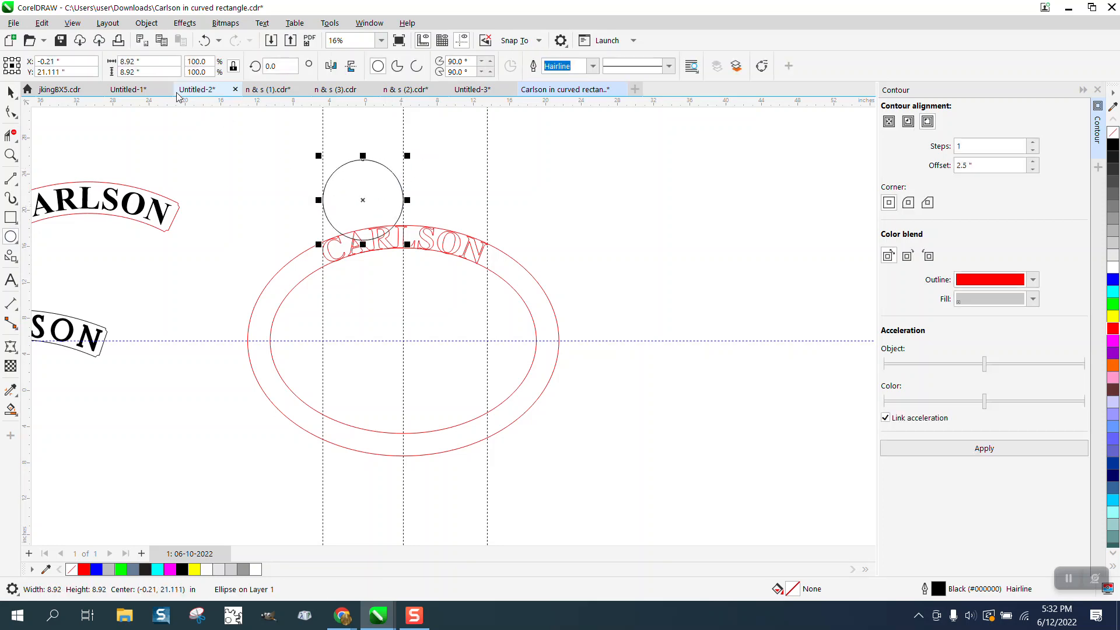
left_click_drag(157, 63, 88, 64)
type("5")
key("Return")
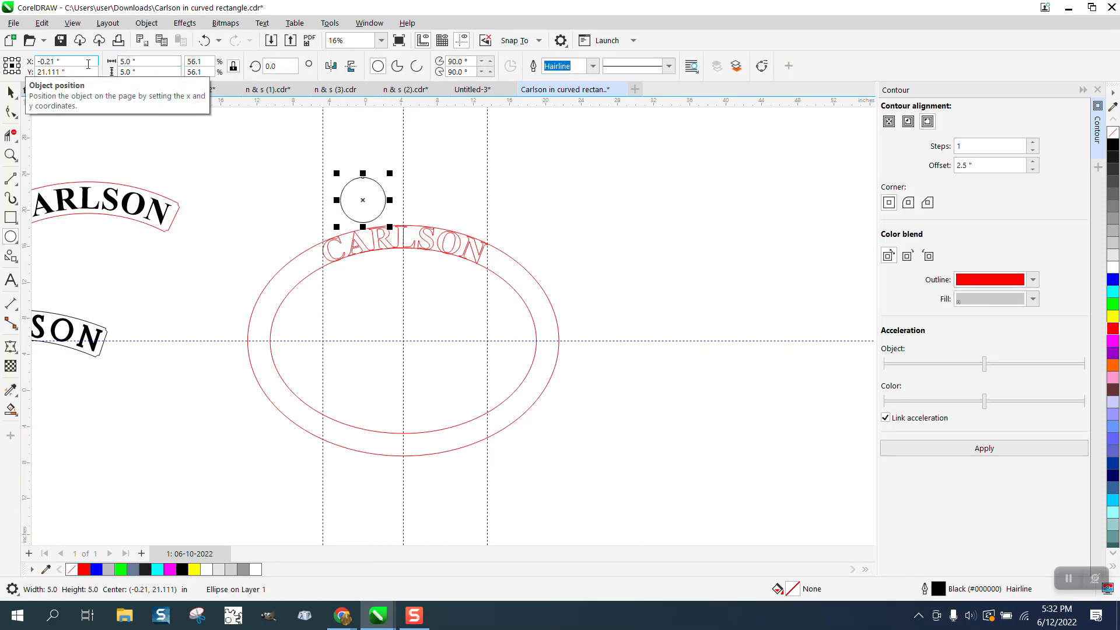
key("p")
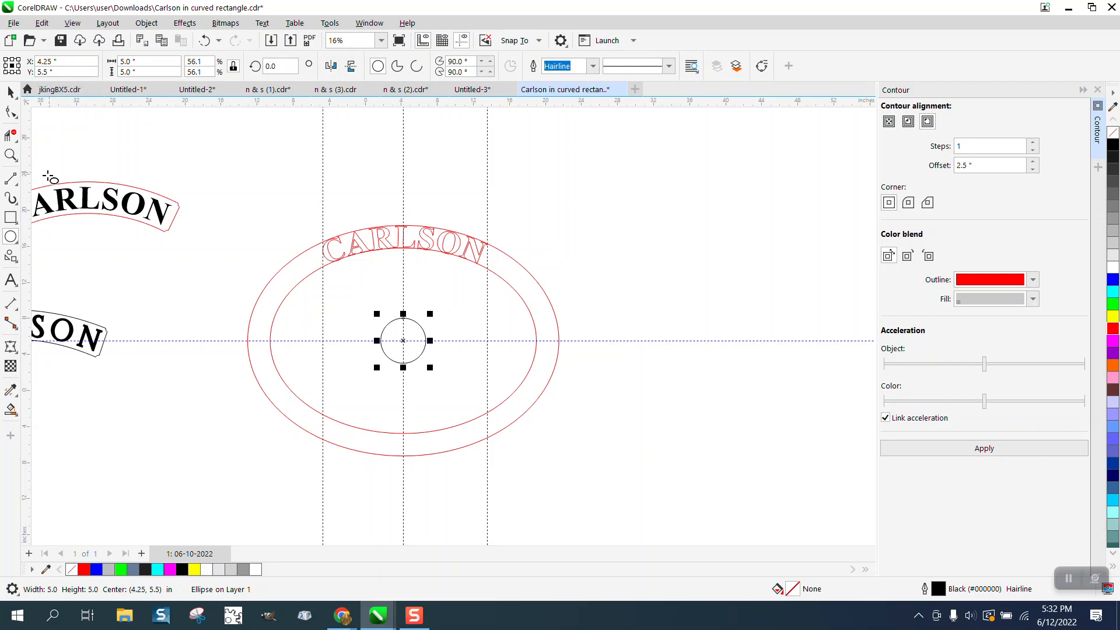
Step: Try a 2-point line from the small circle's left edge to the outer ellipse beside the first letter, and undo it
left_click(14, 181)
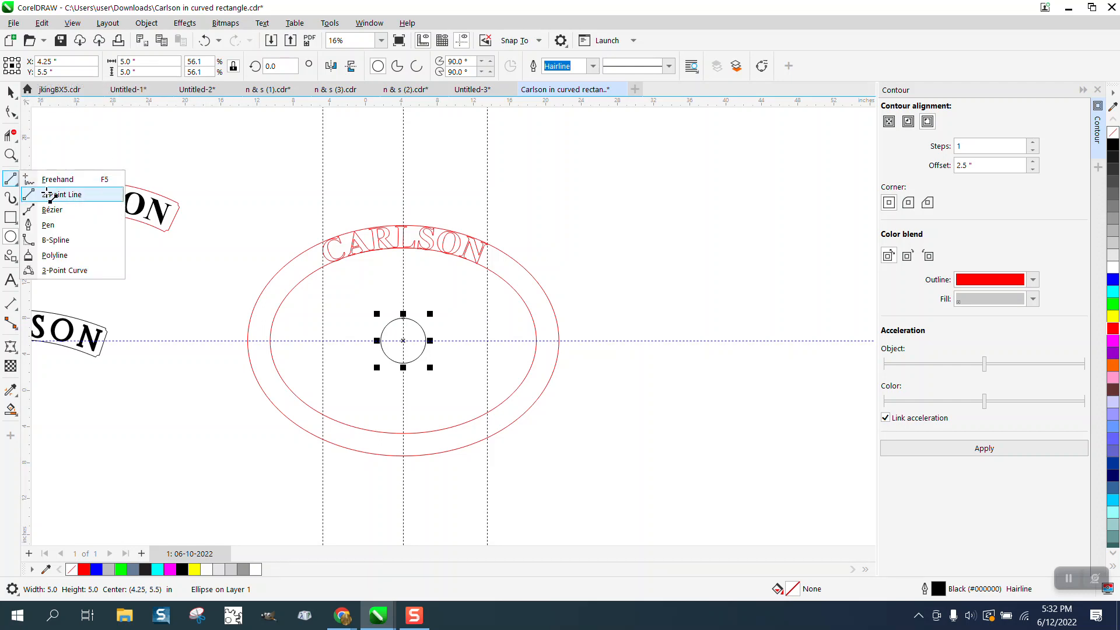
left_click(59, 191)
left_click_drag(381, 340, 314, 245)
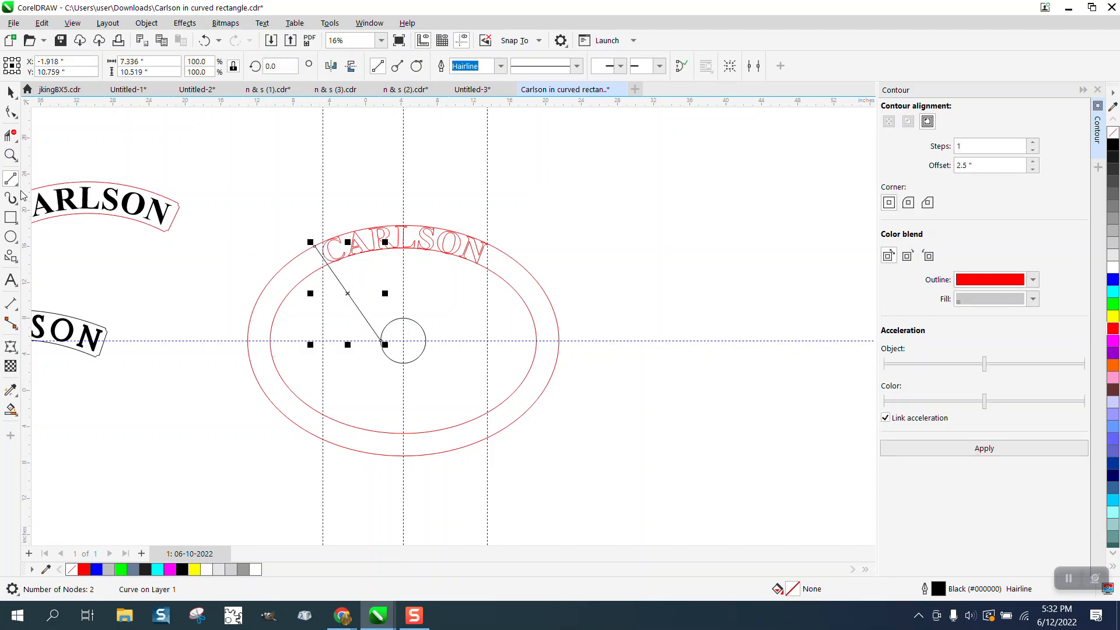
left_click(9, 156)
left_click_drag(220, 210, 496, 411)
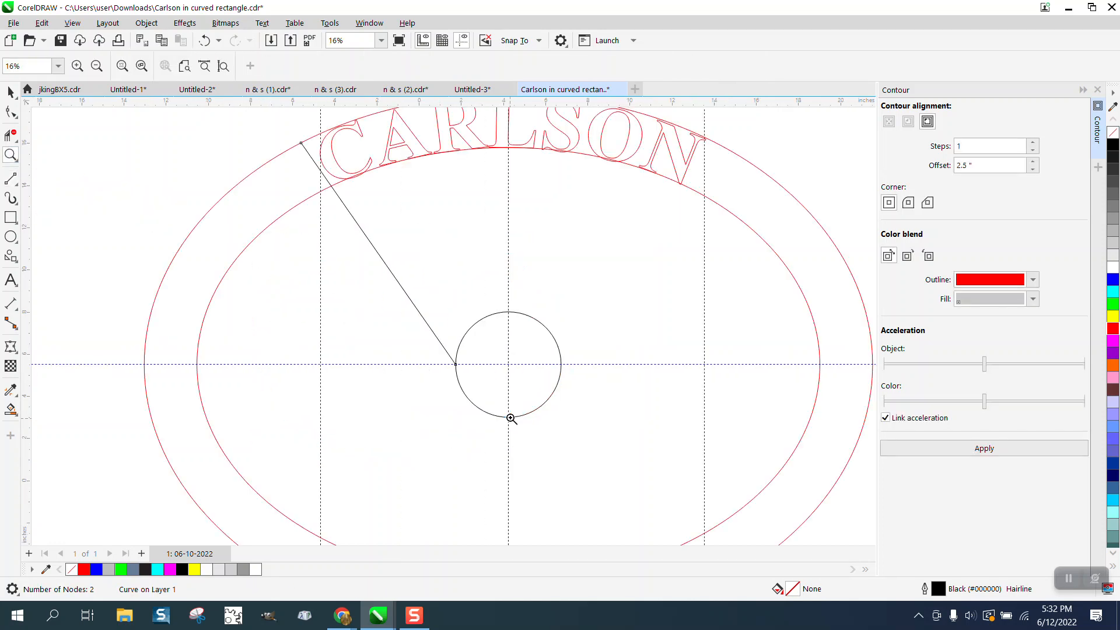
left_click(204, 40)
Step: Draw a 2-point line about 7.1 inches wide and 10.6 inches high from the small circle's left edge to the outer ellipse beside the first letter
left_click(11, 178)
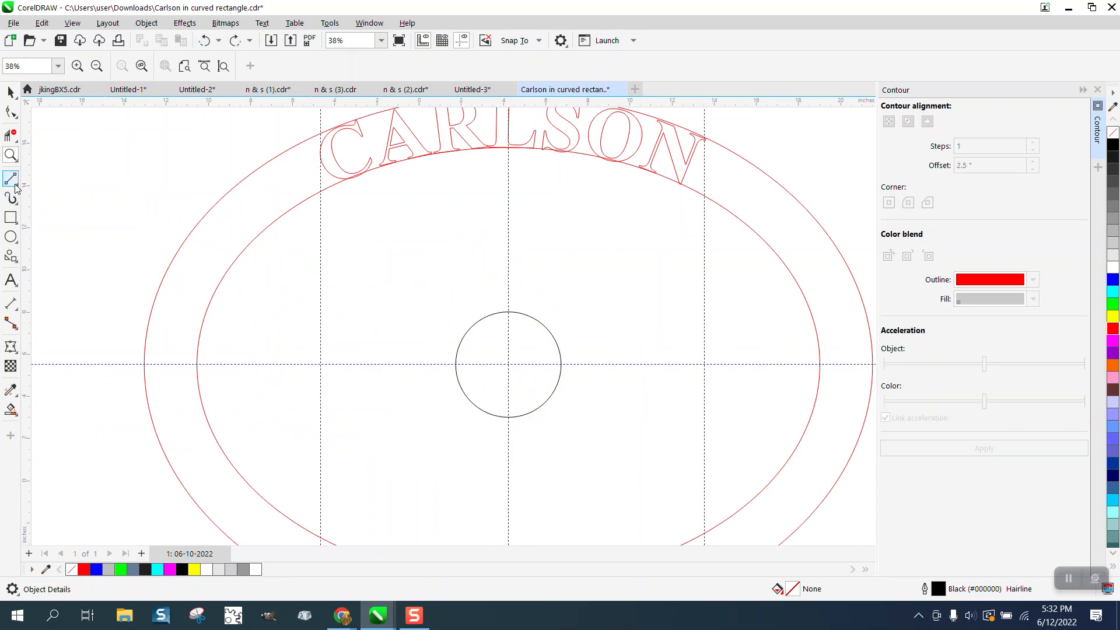
left_click(22, 187)
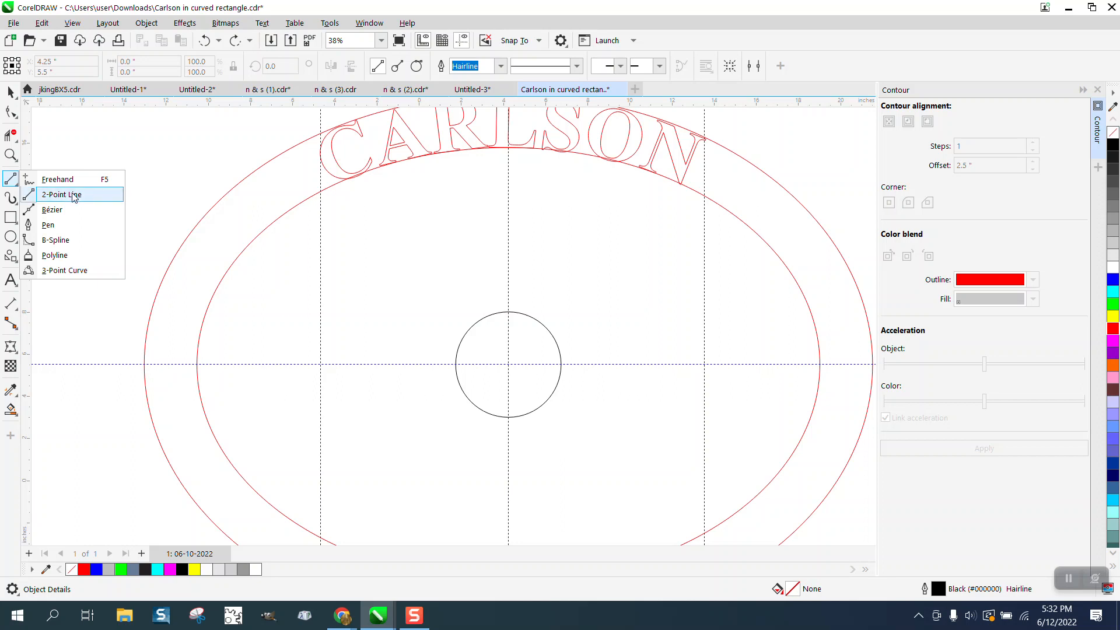
left_click(44, 193)
left_click_drag(456, 365, 307, 142)
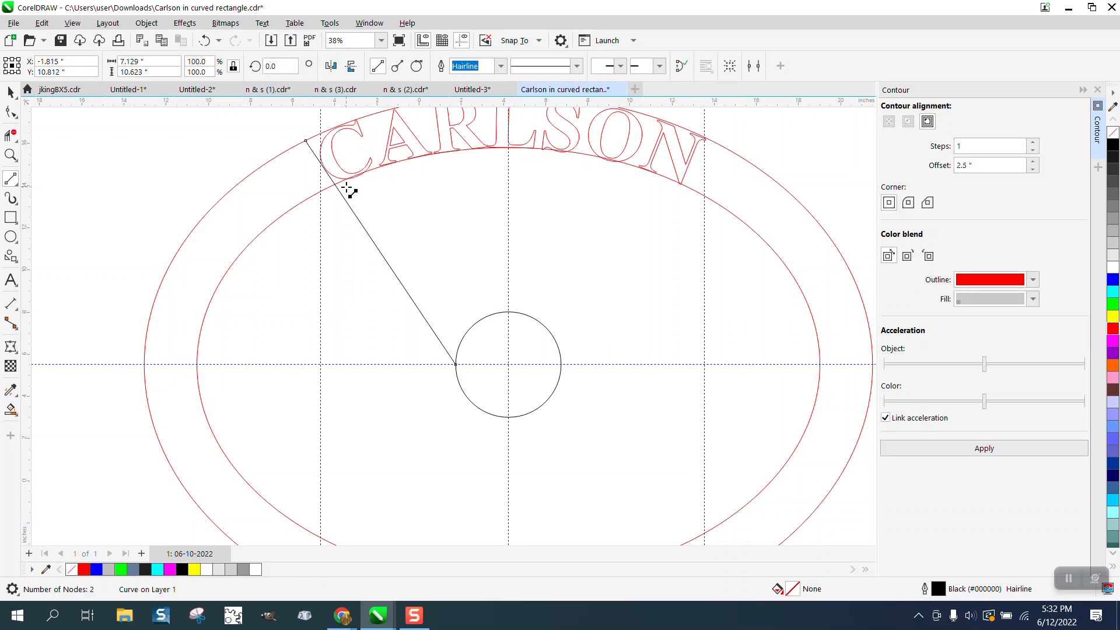
Step: Create a horizontally mirrored copy of the slanted line and snap its lower end to the small circle's right edge
left_click(9, 92)
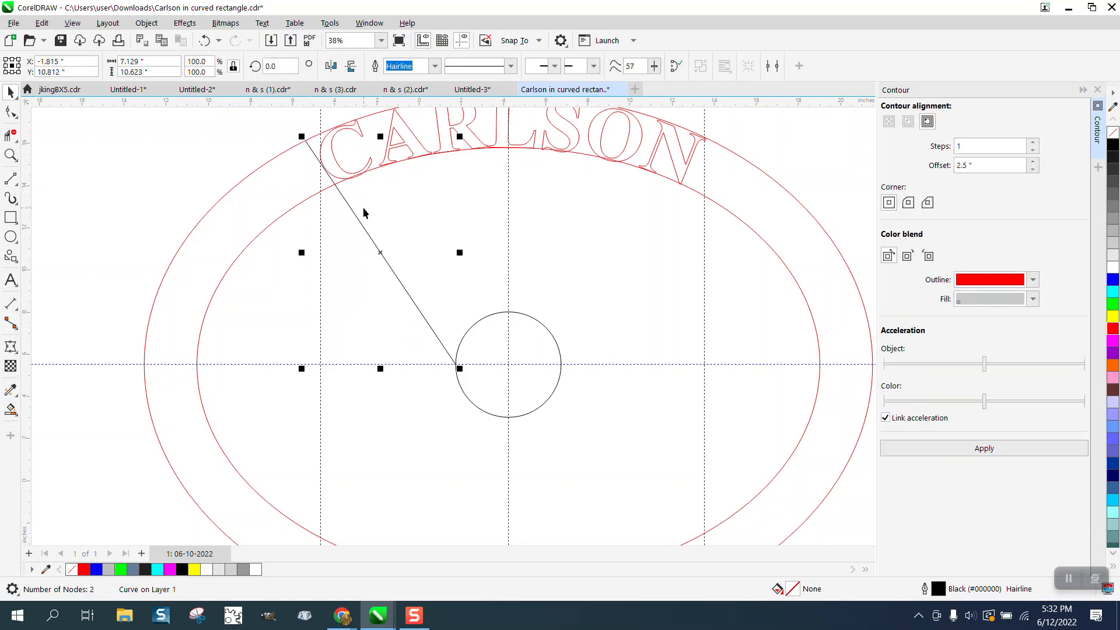
left_click(331, 67)
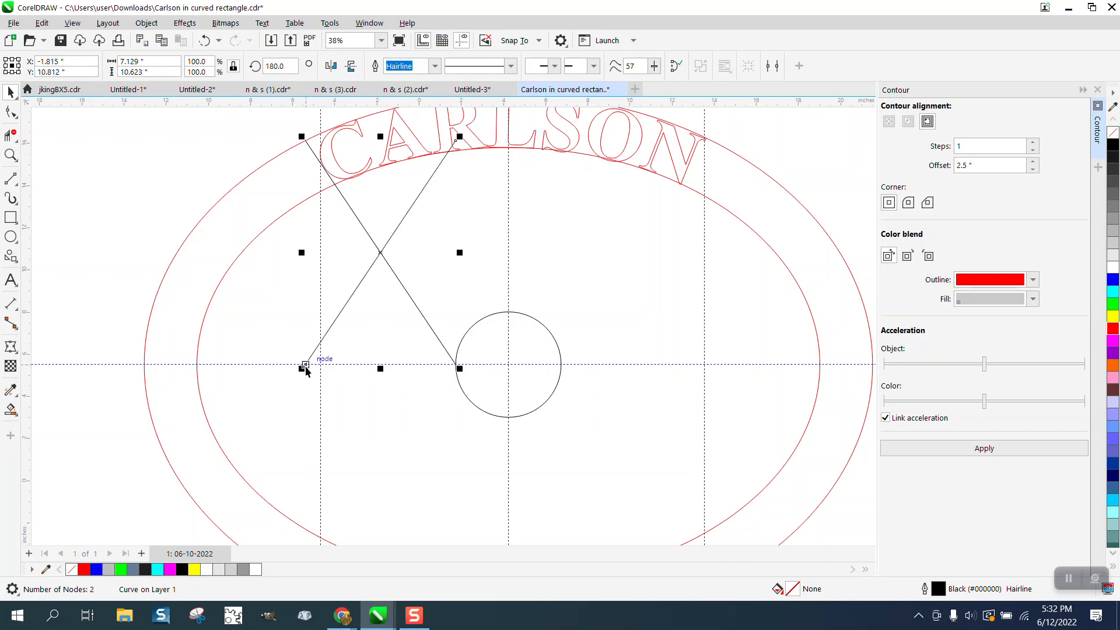
left_click_drag(305, 366, 562, 366)
scroll(602, 324, "down", 2)
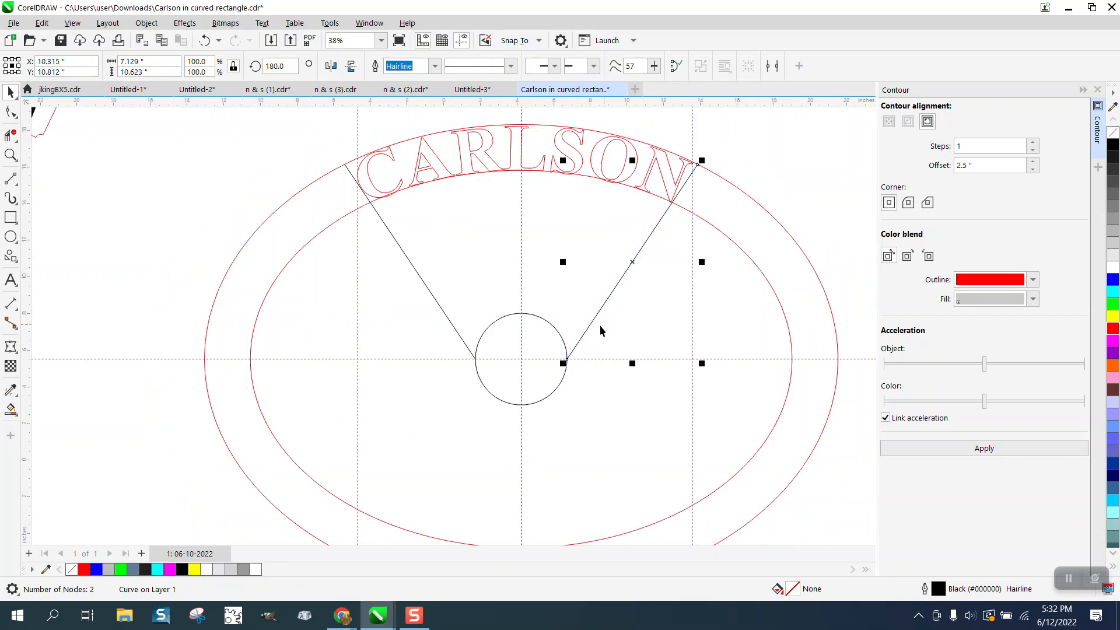
Step: Move the curved name text 35 inches to the right, clear of the ellipses
left_click(640, 194)
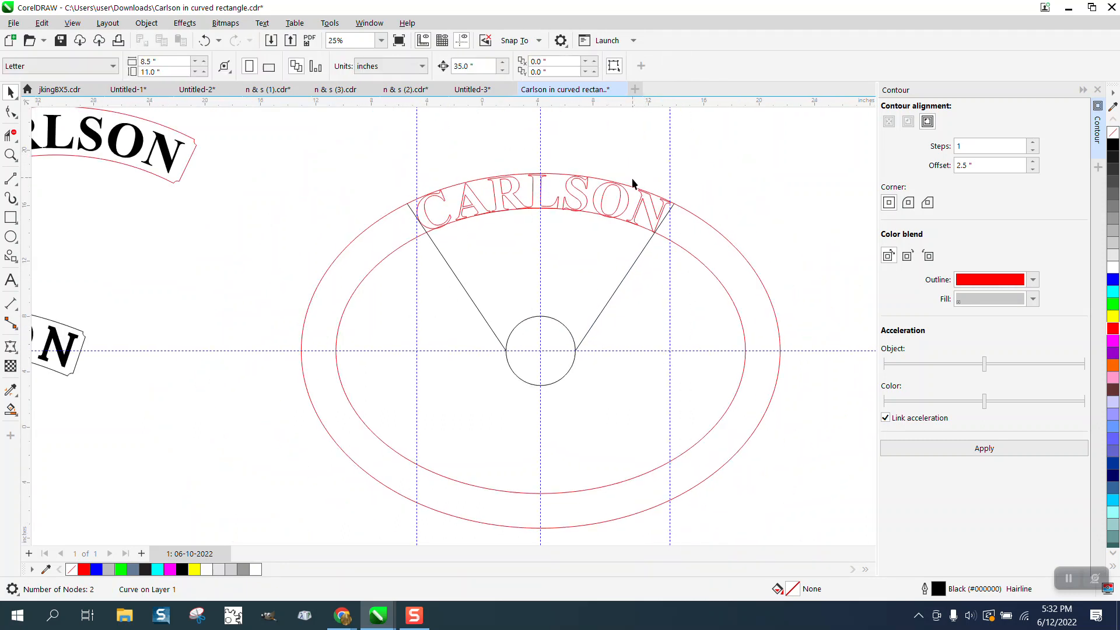
left_click(626, 193)
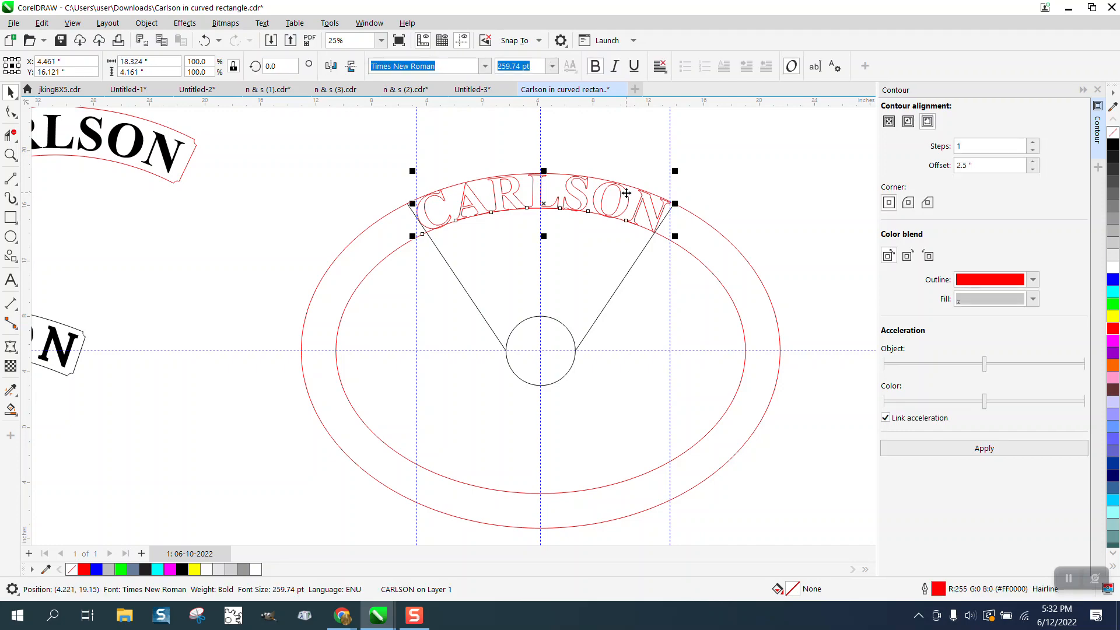
key("Up")
scroll(618, 211, "down", 7)
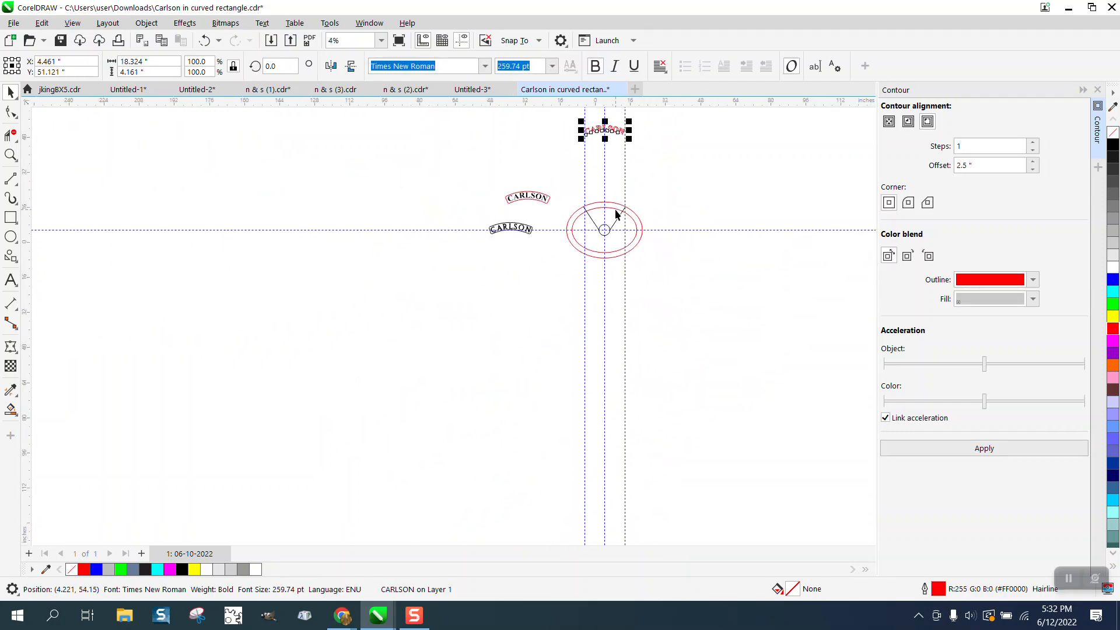
key("Right")
key("Down")
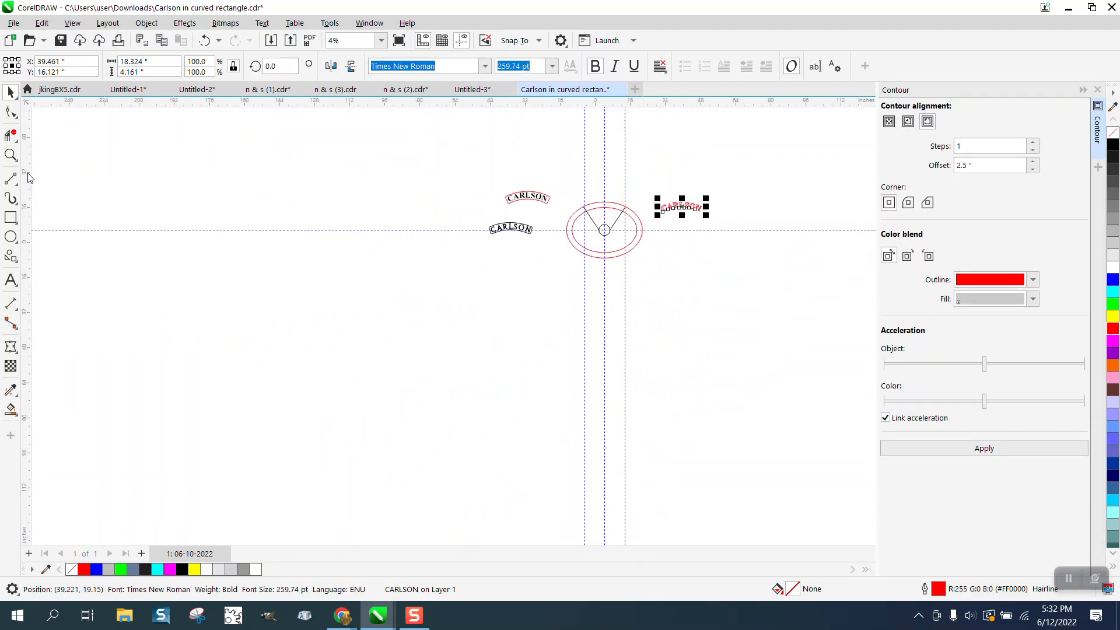
Step: Smart Fill the upper region enclosed by the two ellipses and the two slanted lines
left_click(10, 154)
left_click_drag(538, 183, 666, 277)
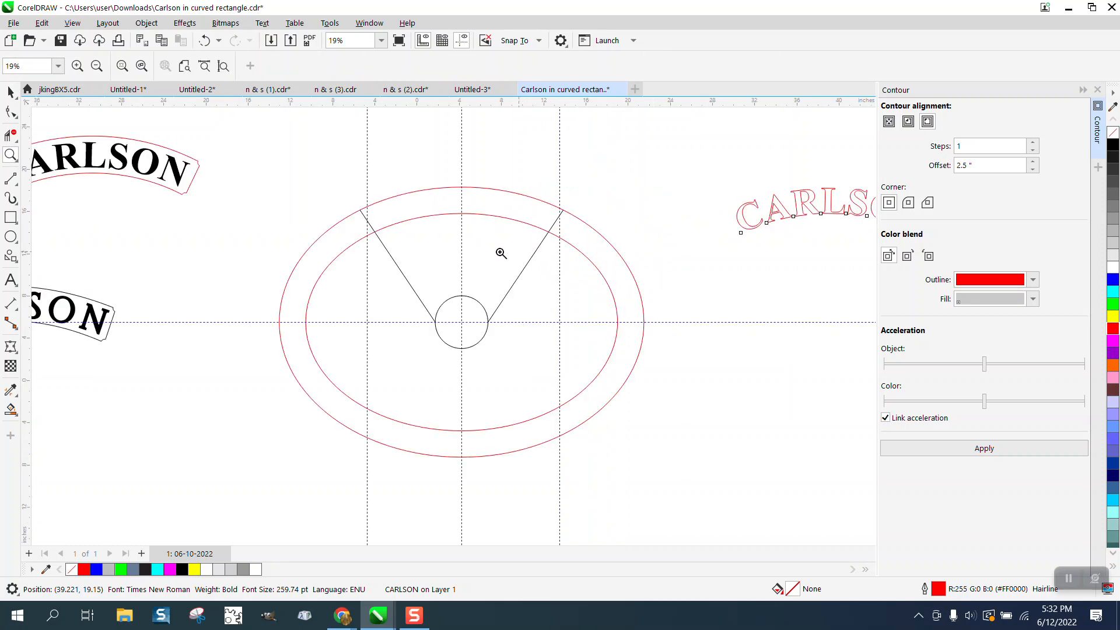
left_click(11, 410)
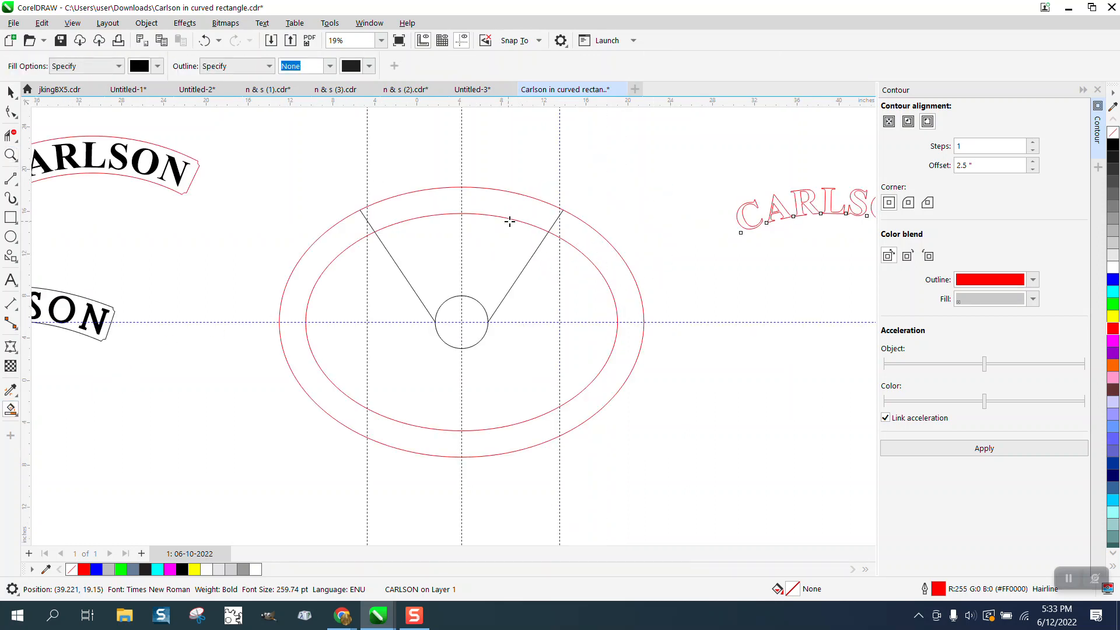
left_click(504, 213)
scroll(350, 229, "down", 1)
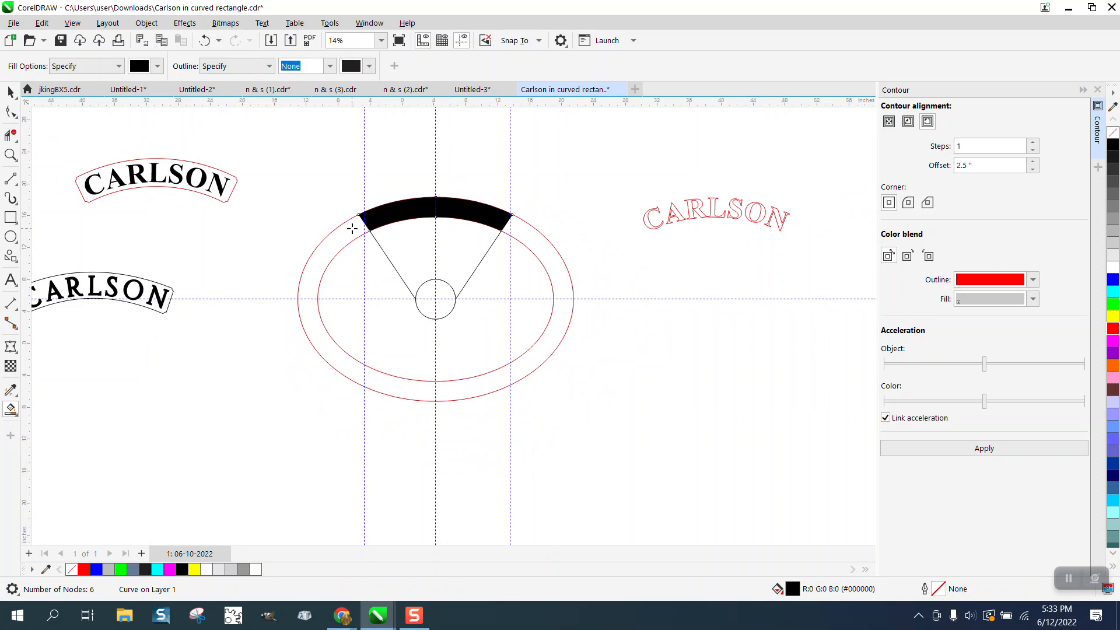
Step: Move the filled arch 35 inches right and 35 inches down, and replace its fill with a black outline
key("shift+Right")
key("shift+Down")
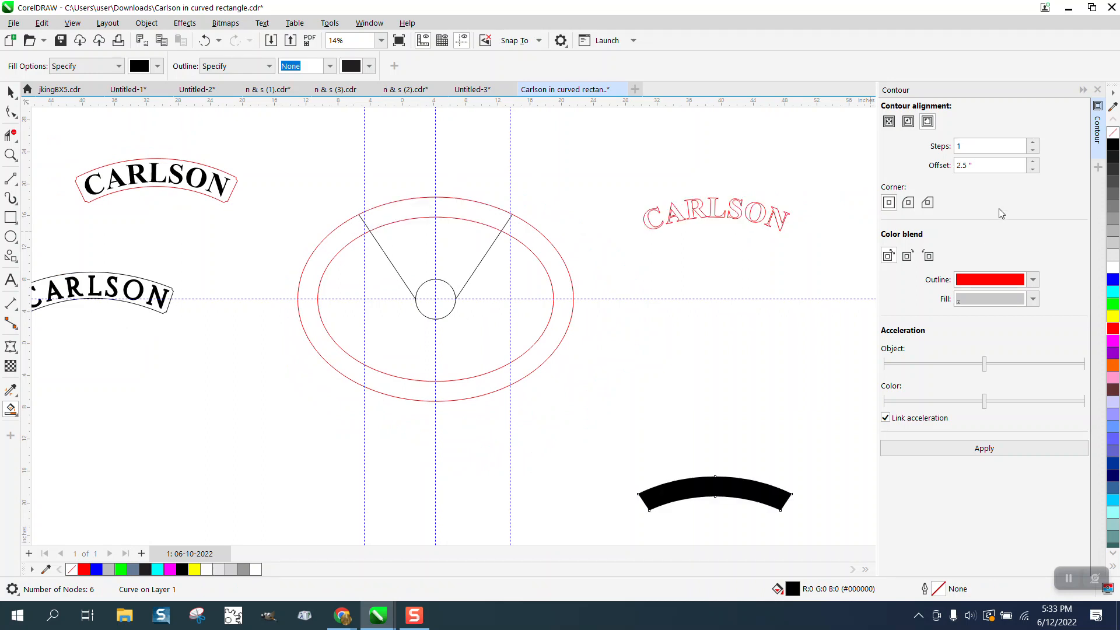
left_click(1114, 132)
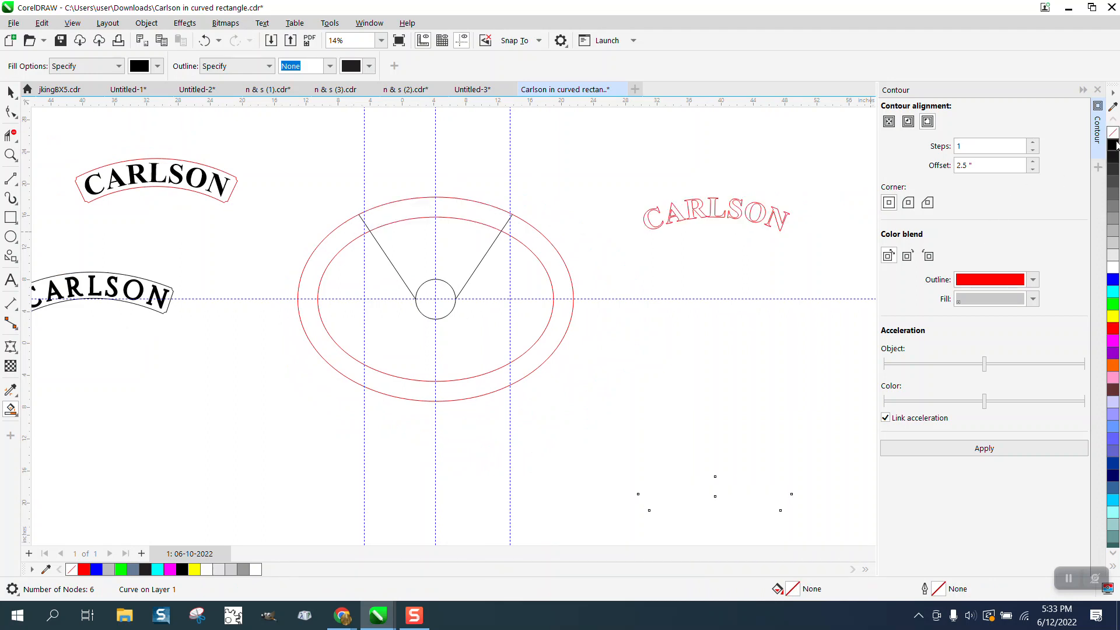
right_click(1113, 144)
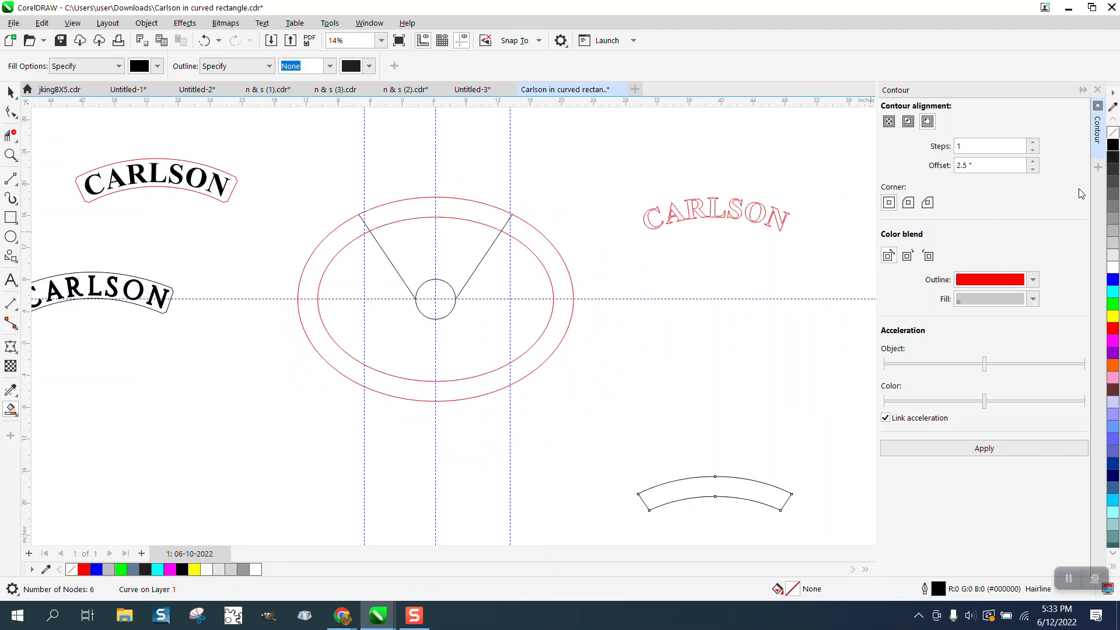
Step: Apply a 0.5-inch outside contour to the arch and break the contour apart
double_click(979, 164)
type(".5")
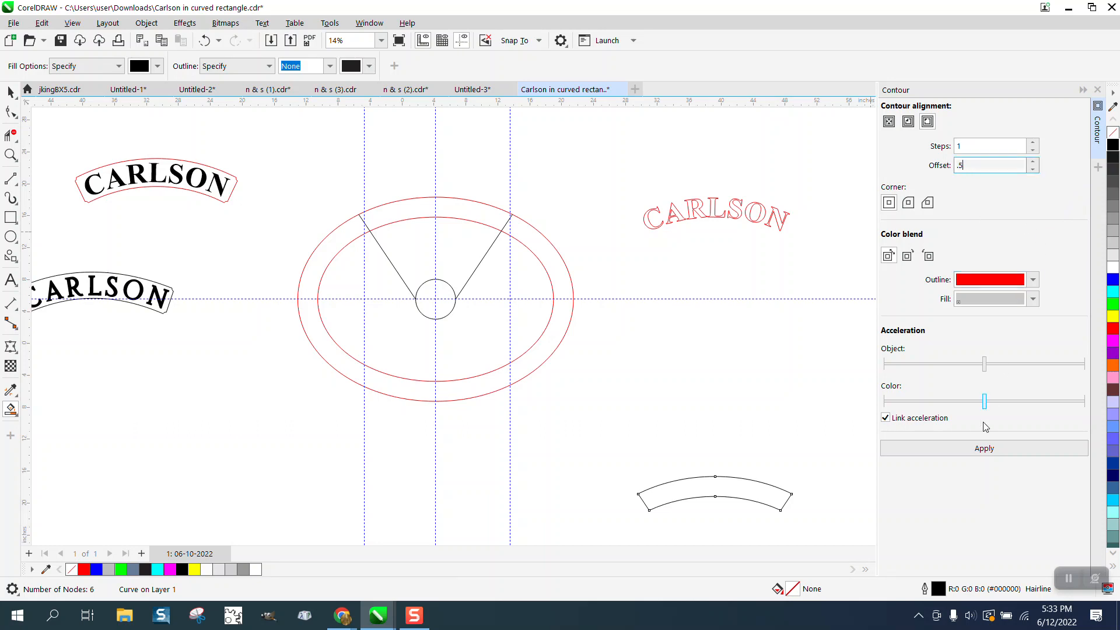
left_click(983, 449)
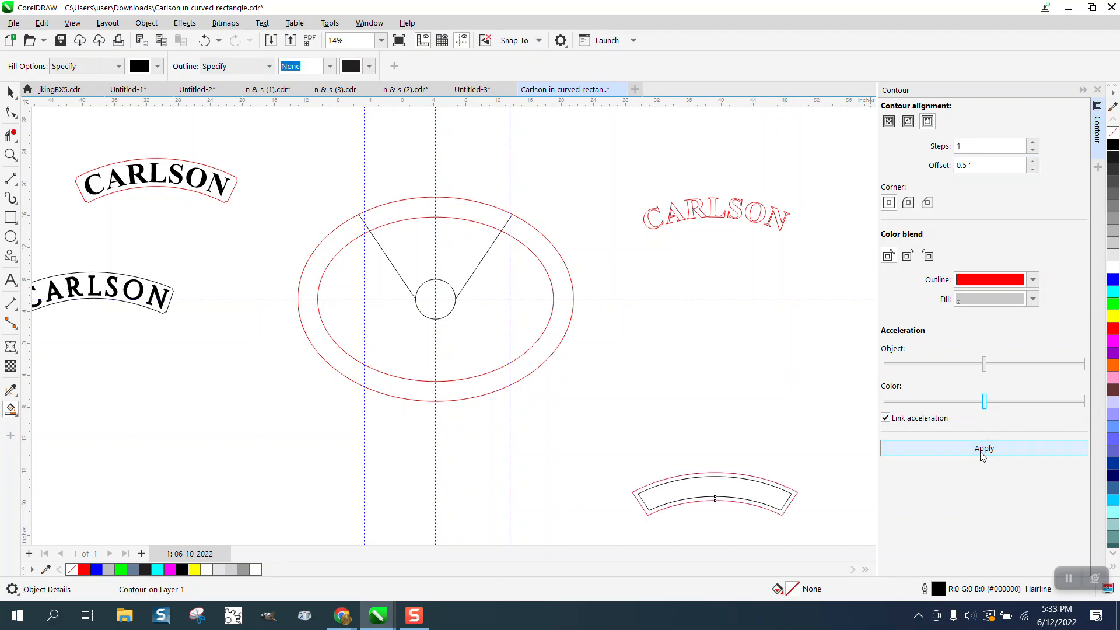
left_click(147, 22)
left_click(169, 332)
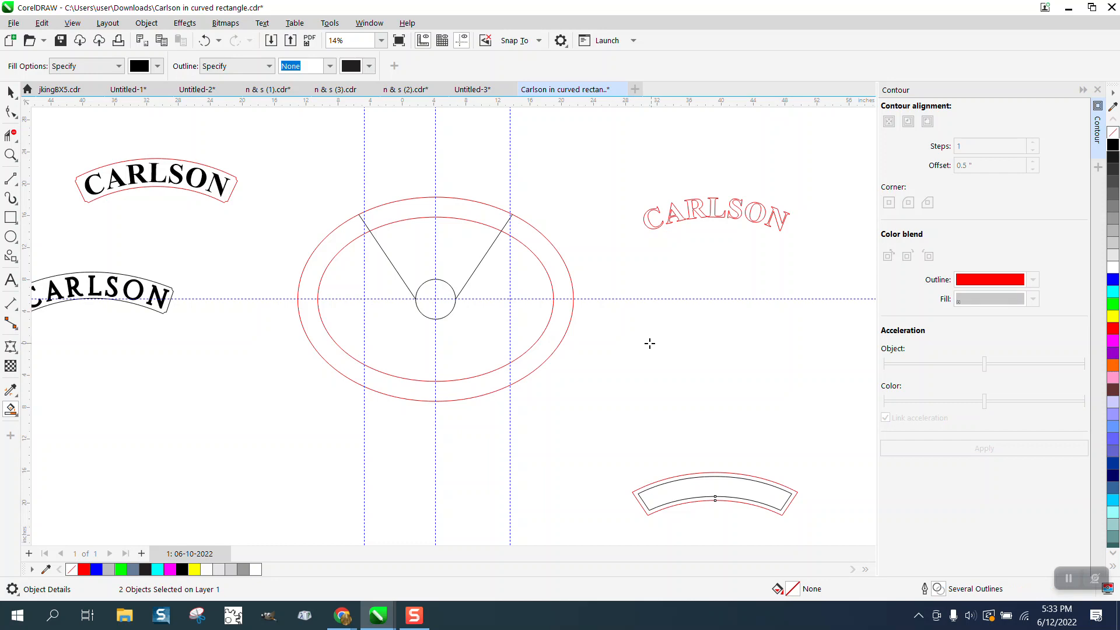
Step: Move the outer red contour up 35 inches so that it frames the curved name text
left_click(11, 92)
left_click(642, 318)
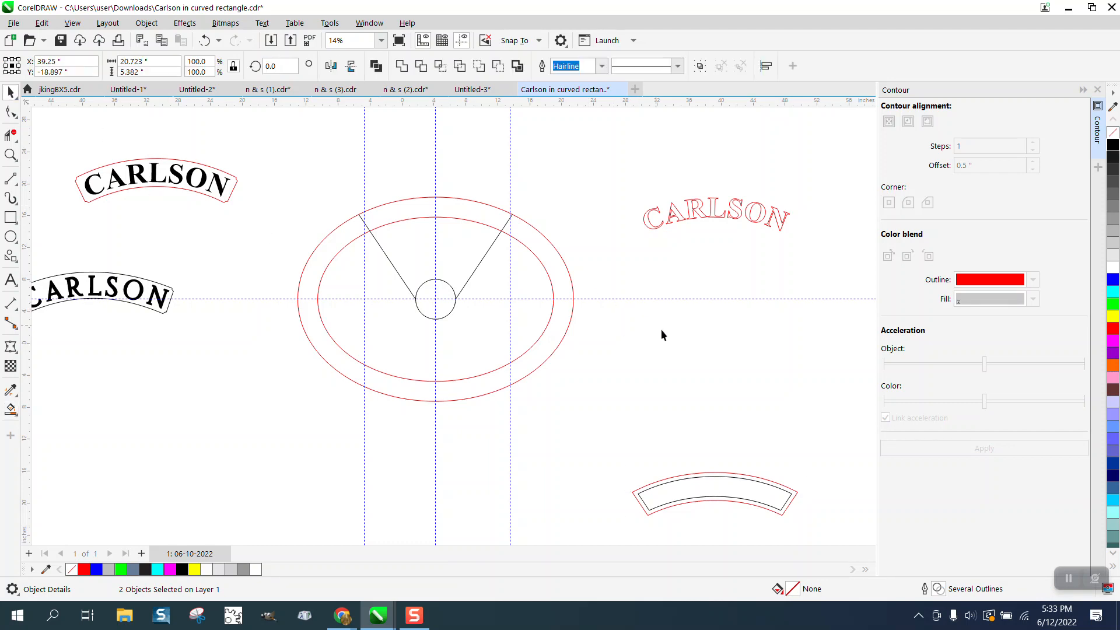
left_click(729, 475)
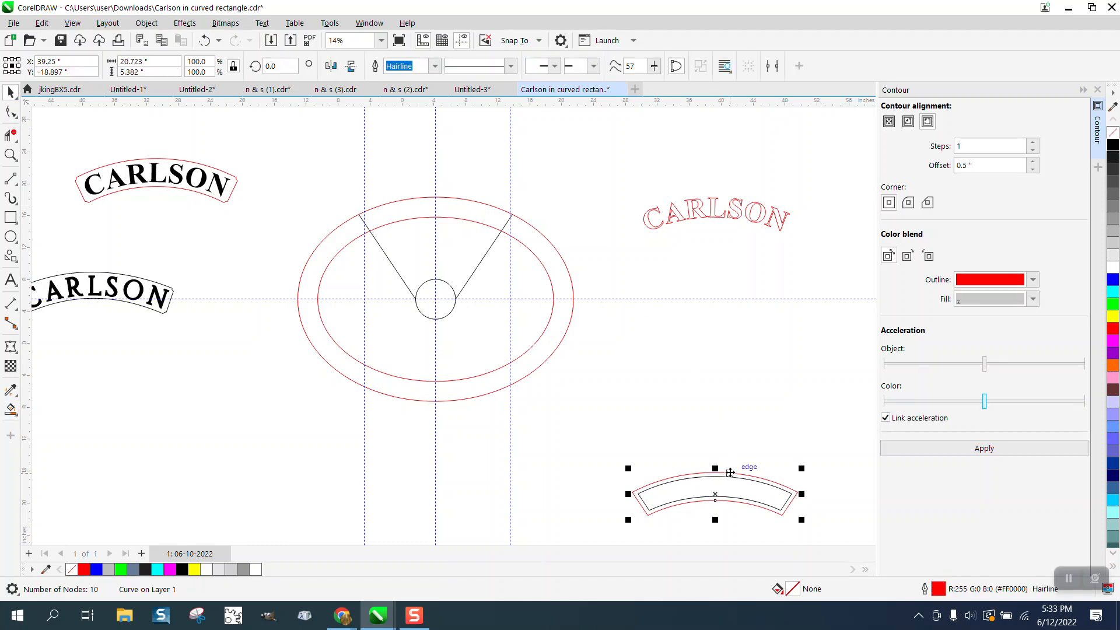
key("Up")
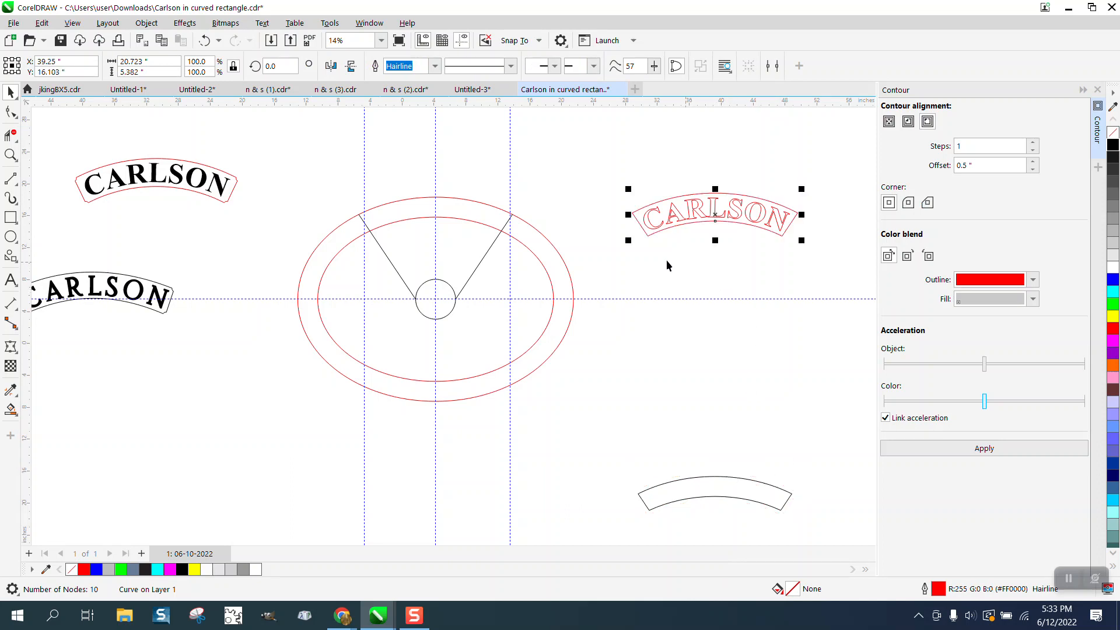
Step: Drag the plate's two upper corner nodes inward onto the neighboring nodes along the top arc
left_click(10, 155)
left_click_drag(599, 166, 845, 348)
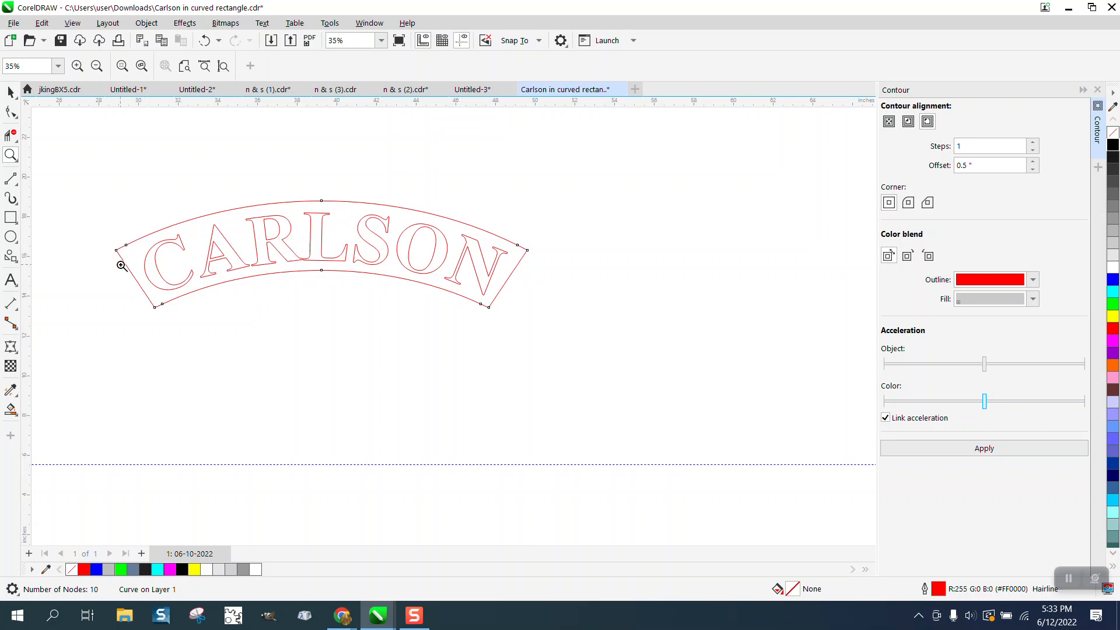
scroll(410, 295, "down", 4)
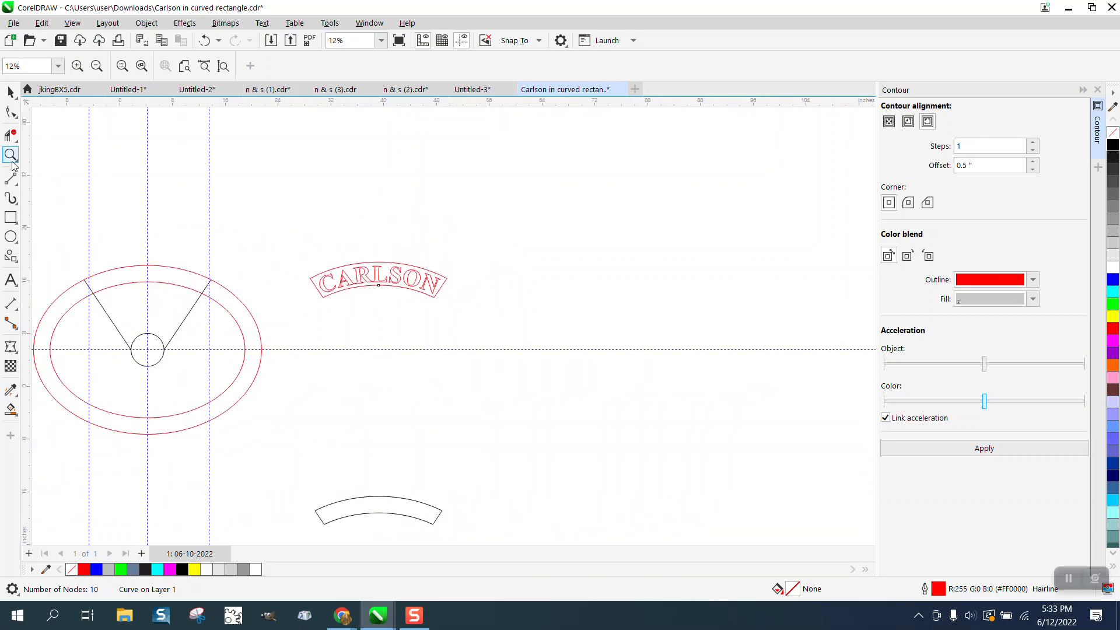
left_click_drag(280, 230, 490, 332)
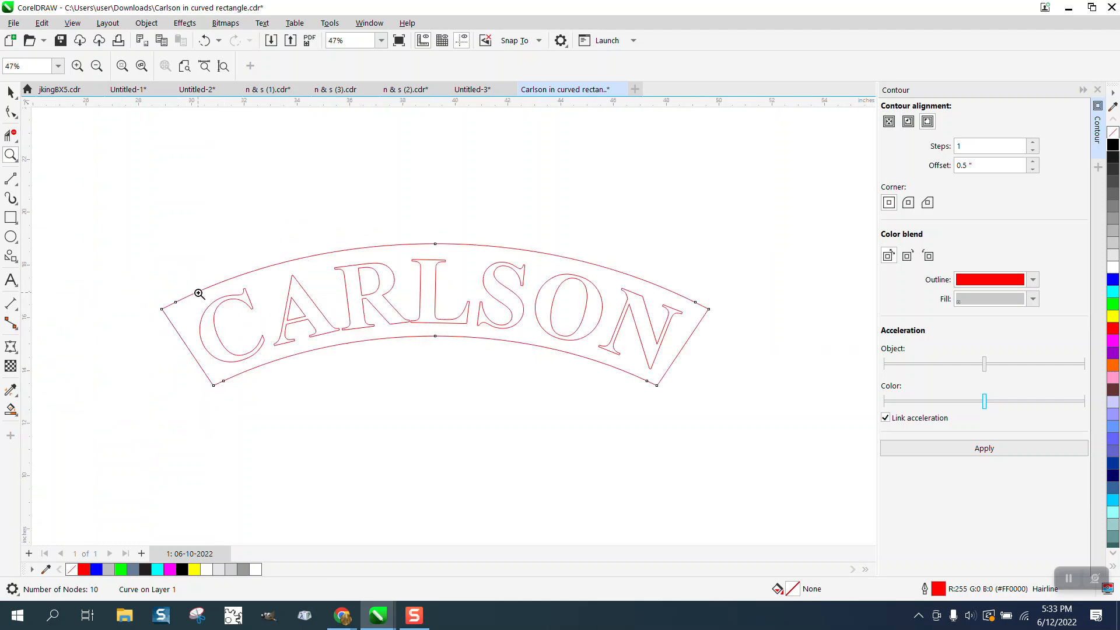
scroll(199, 293, "down", 1)
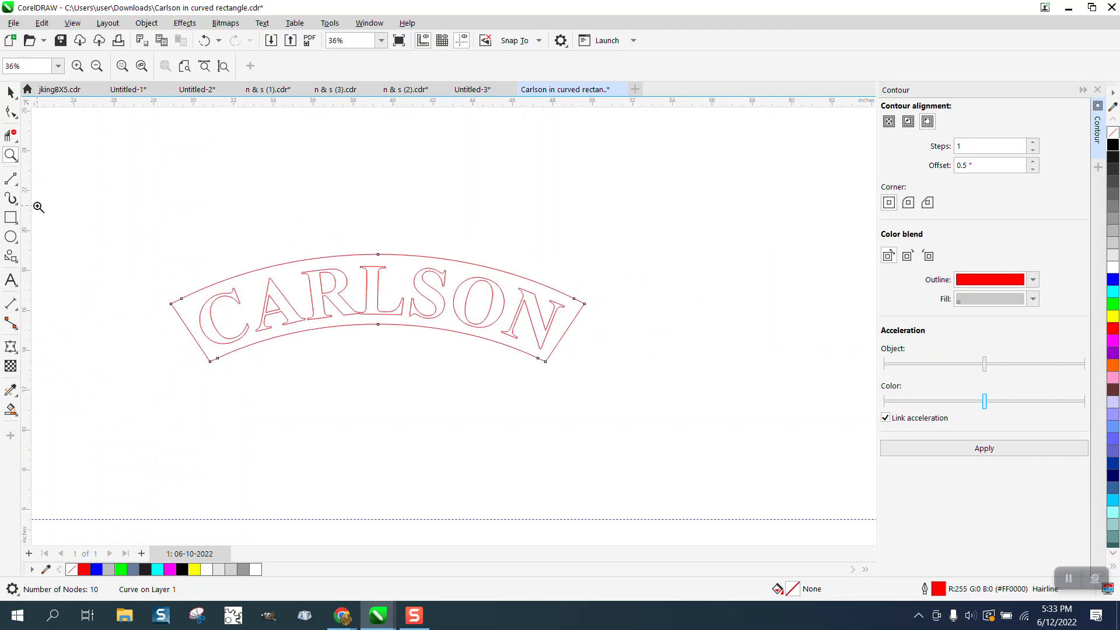
left_click(11, 112)
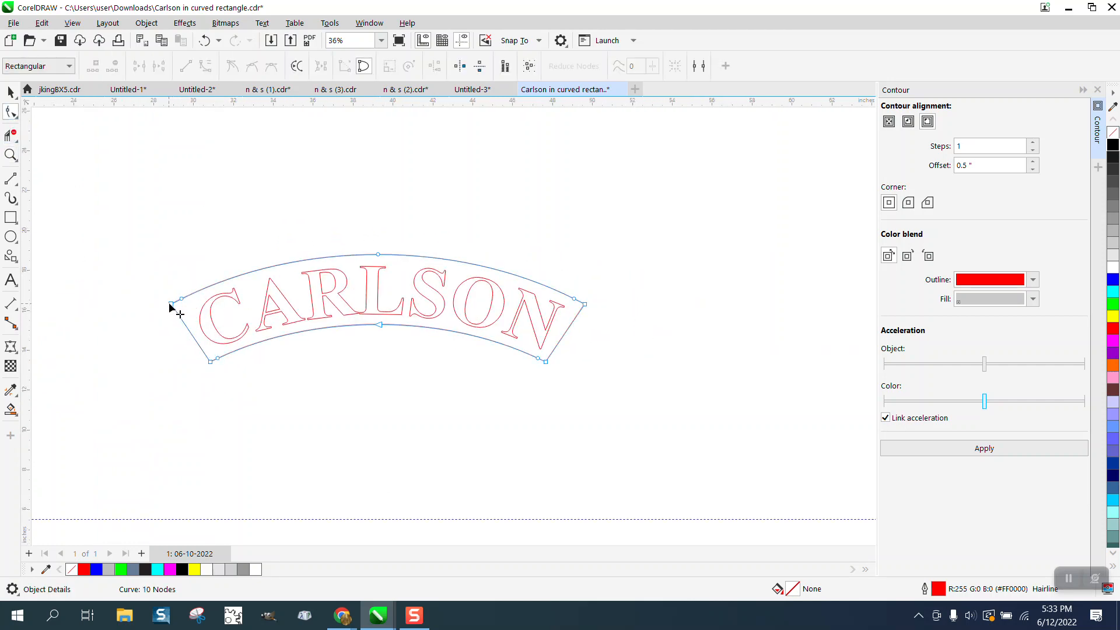
left_click_drag(169, 307, 178, 297)
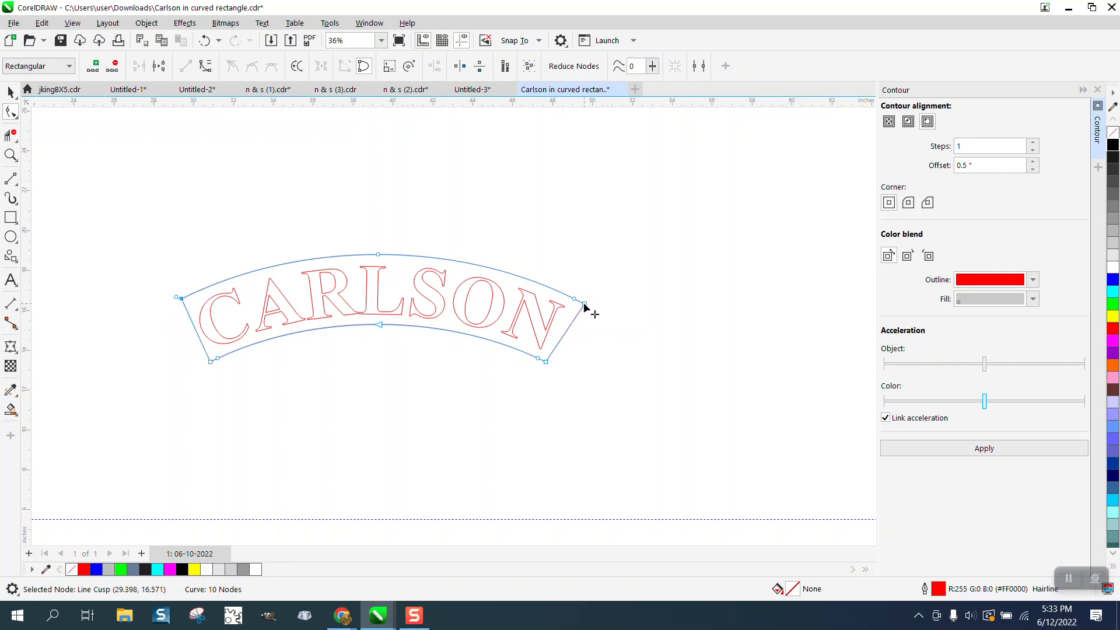
left_click_drag(585, 304, 579, 297)
left_click(10, 92)
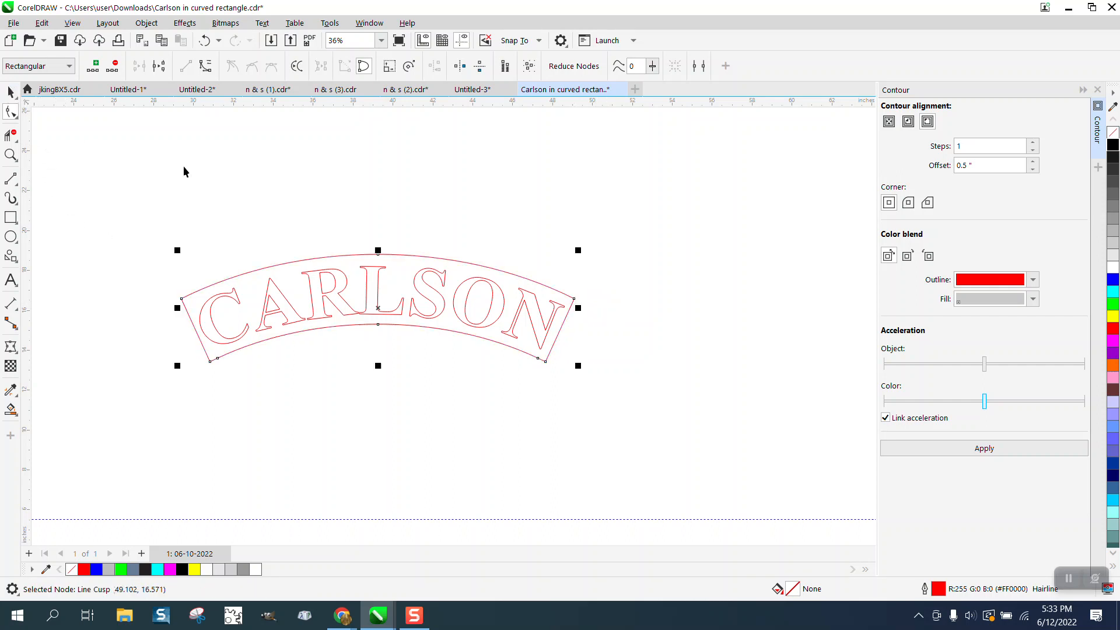
Step: Fill the curved name text with black and remove its outline
left_click(384, 214)
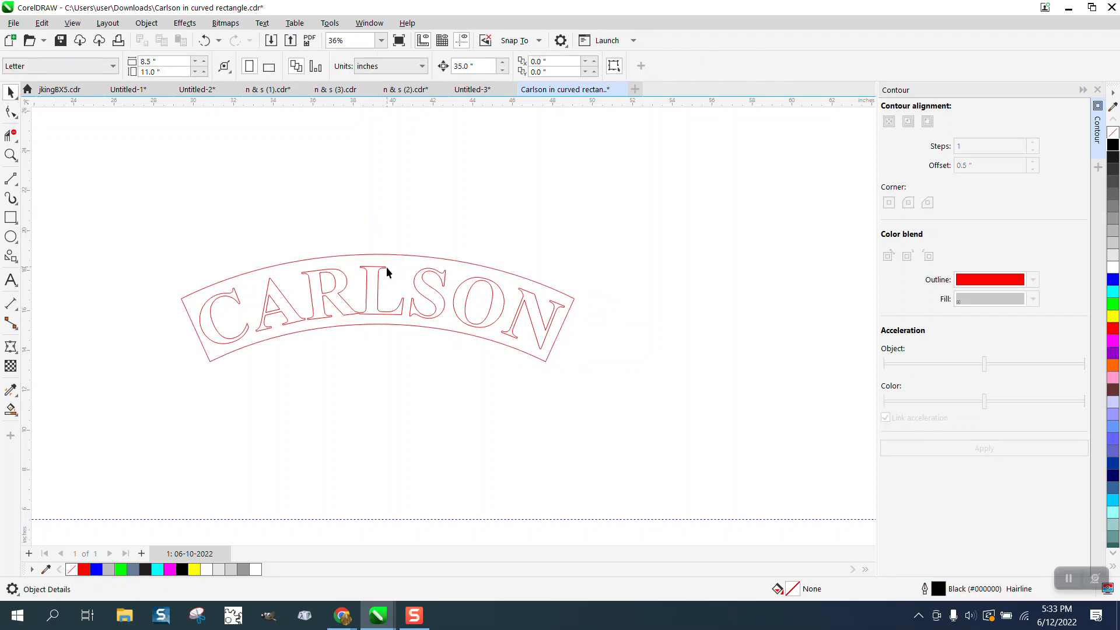
left_click(383, 269)
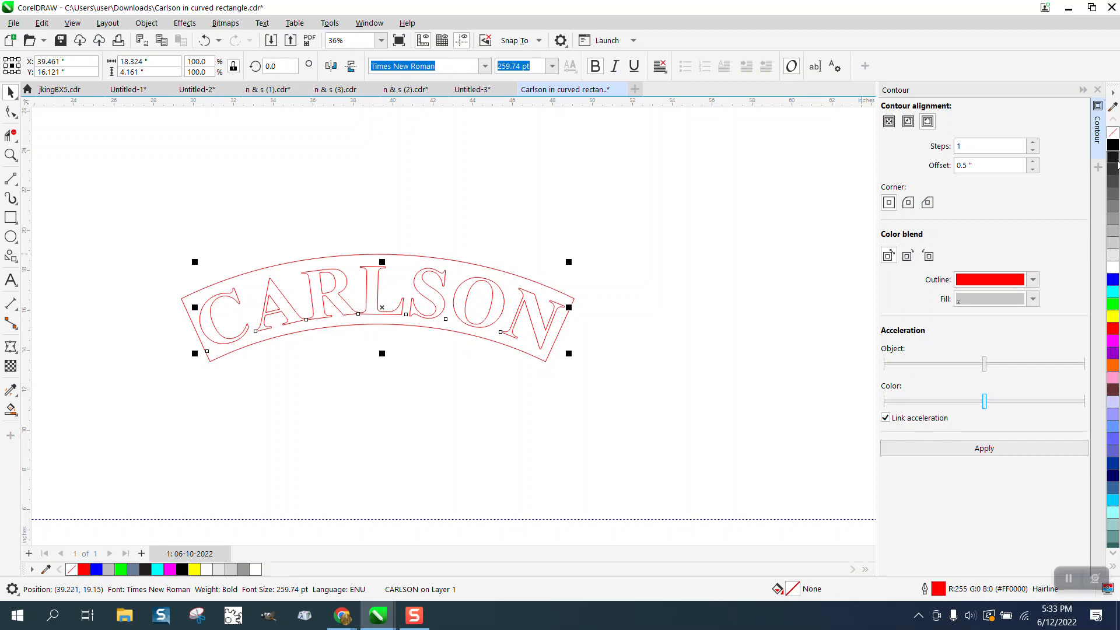
left_click(1115, 144)
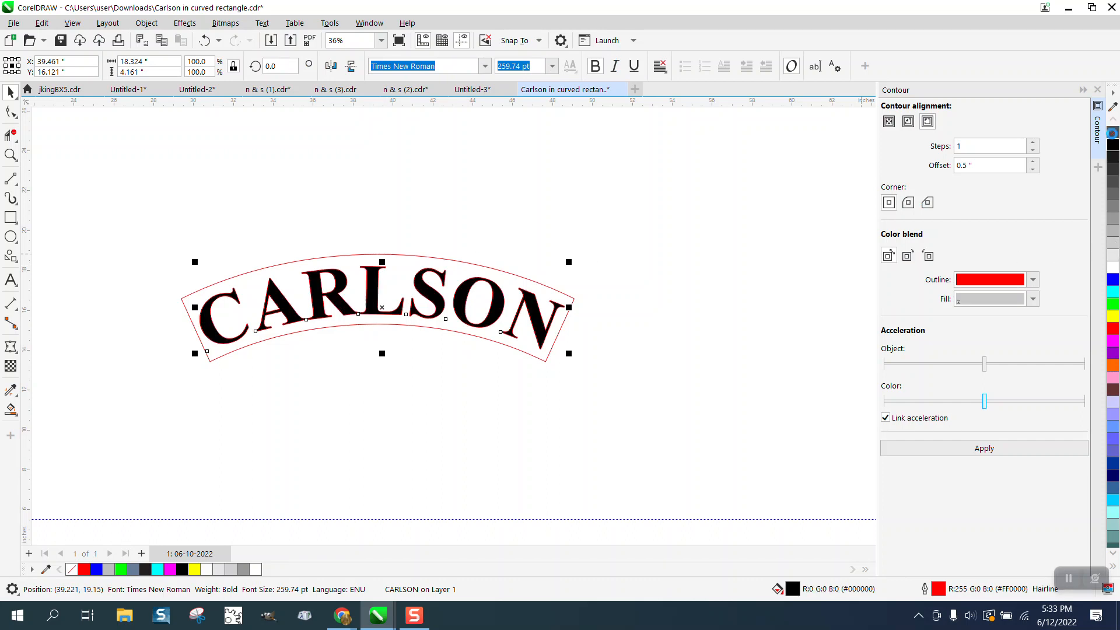
right_click(1113, 132)
Step: Delete the extra nodes beside the two upper corners of the red plate outline
left_click(572, 318)
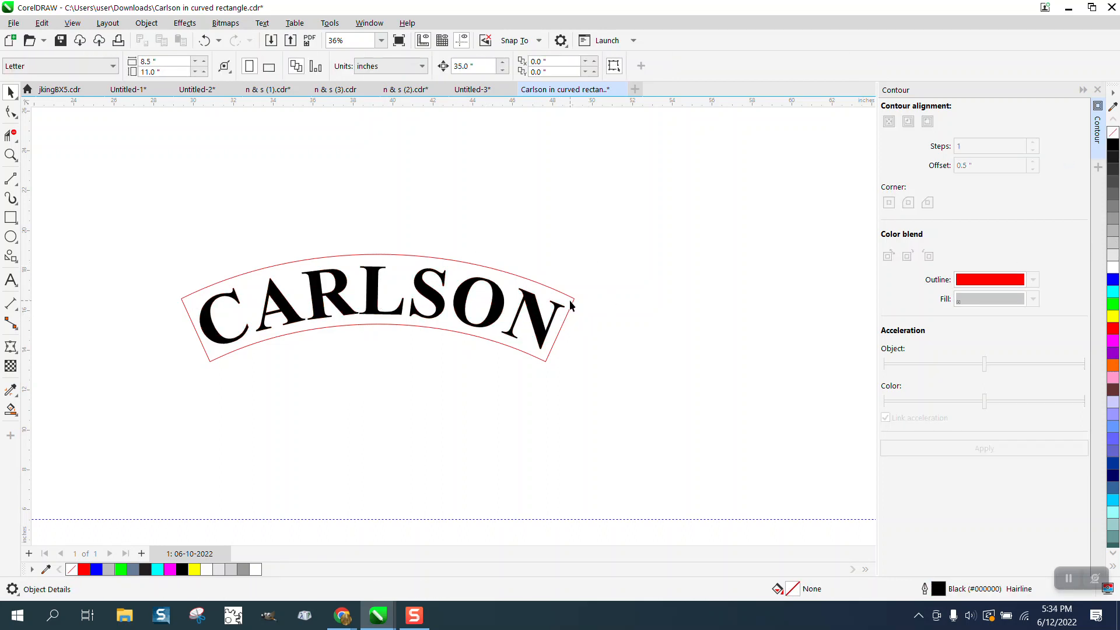
left_click(11, 111)
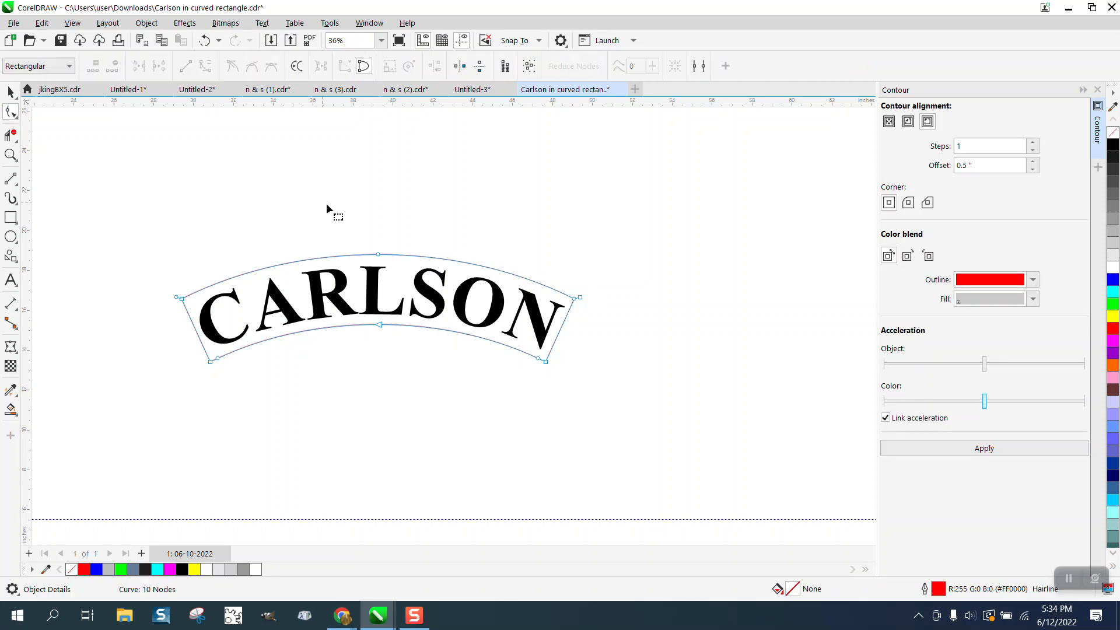
left_click(10, 155)
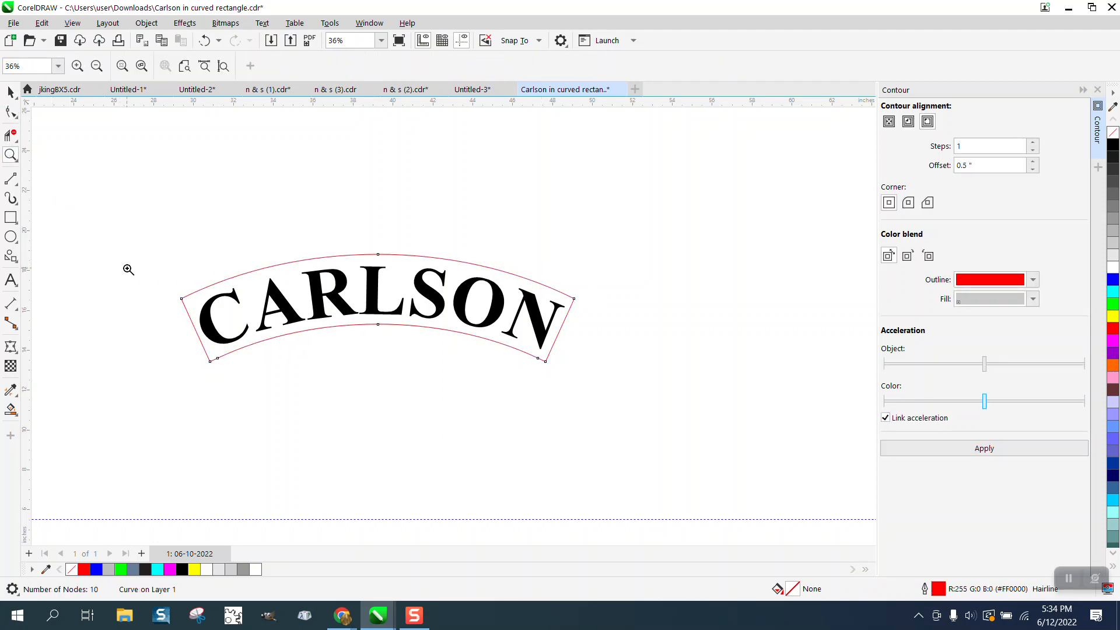
left_click_drag(125, 267, 650, 383)
left_click(10, 111)
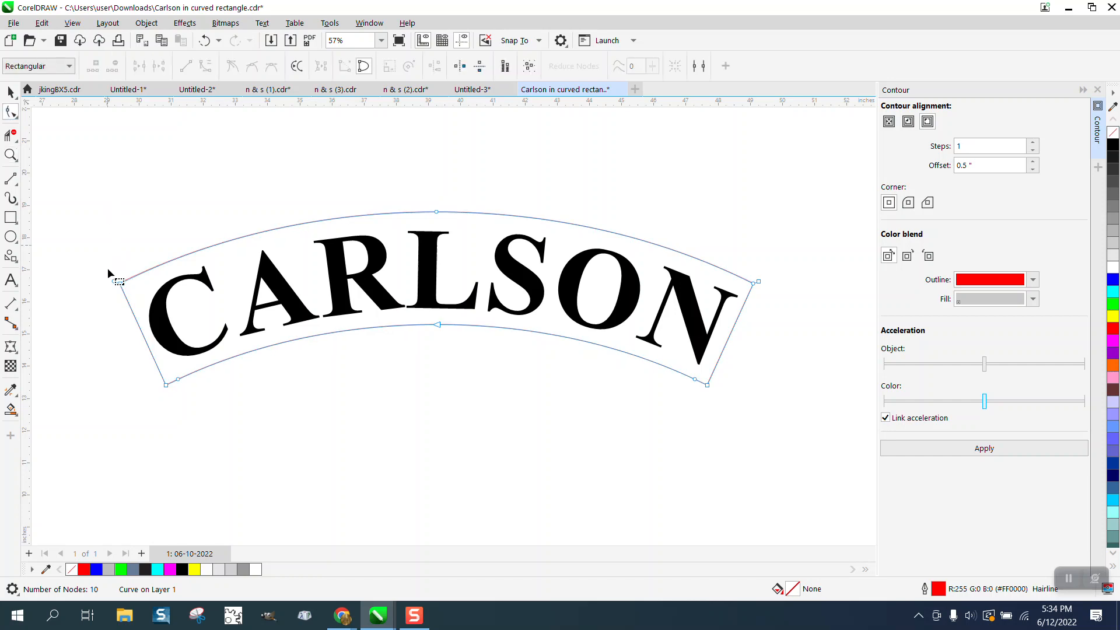
left_click(116, 282)
key("Delete")
left_click(759, 282)
key("Delete")
Step: Delete the extra nodes beside the plate's two lower corners on the bottom arc
left_click(694, 379)
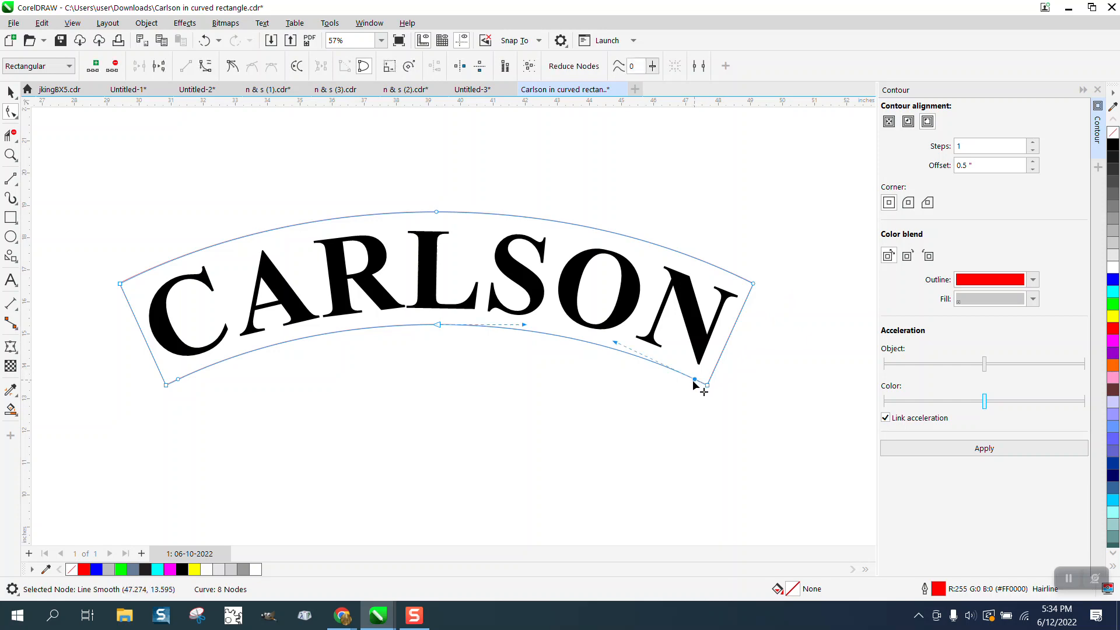
key("Delete")
left_click(178, 380)
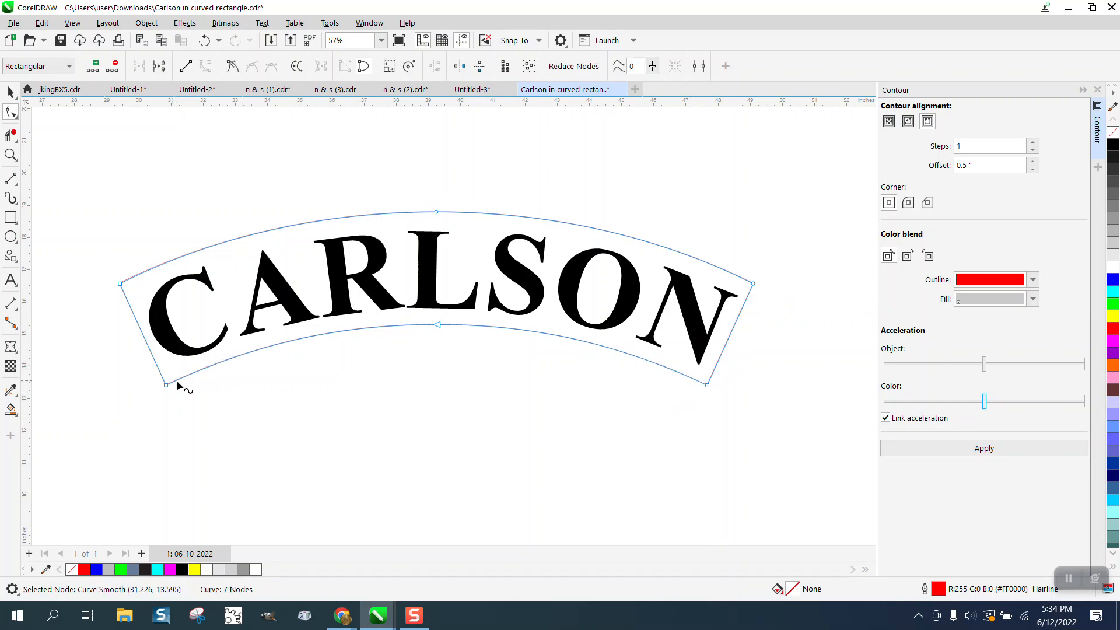
key("Delete")
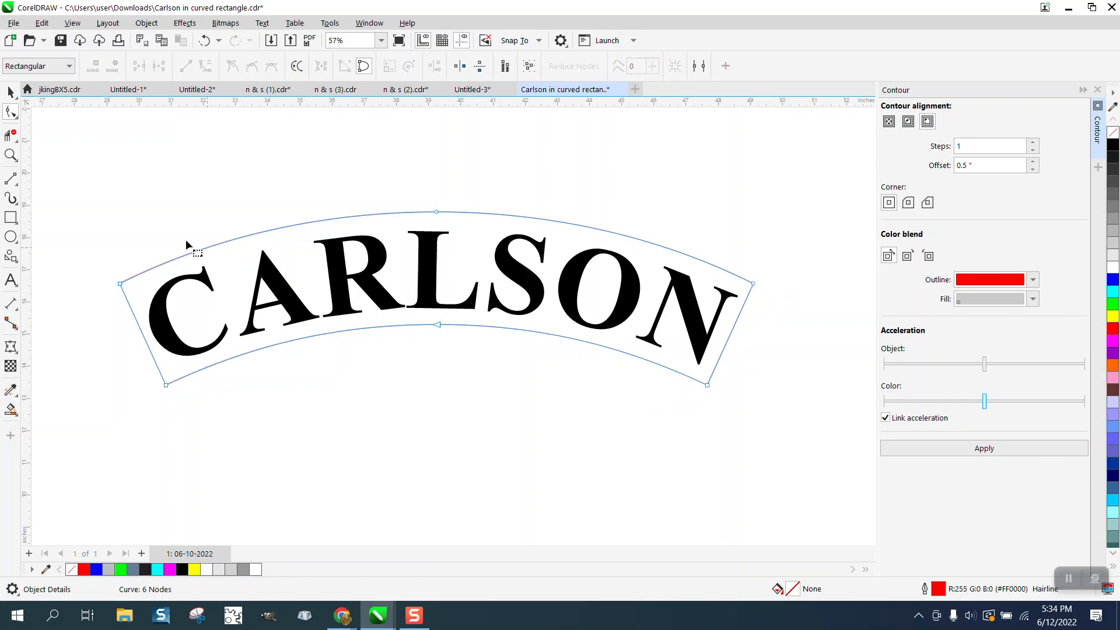
Step: Scallop the plate's lower right corner with a 0.4-inch radius using the Corners docker
left_click_drag(673, 248, 725, 396)
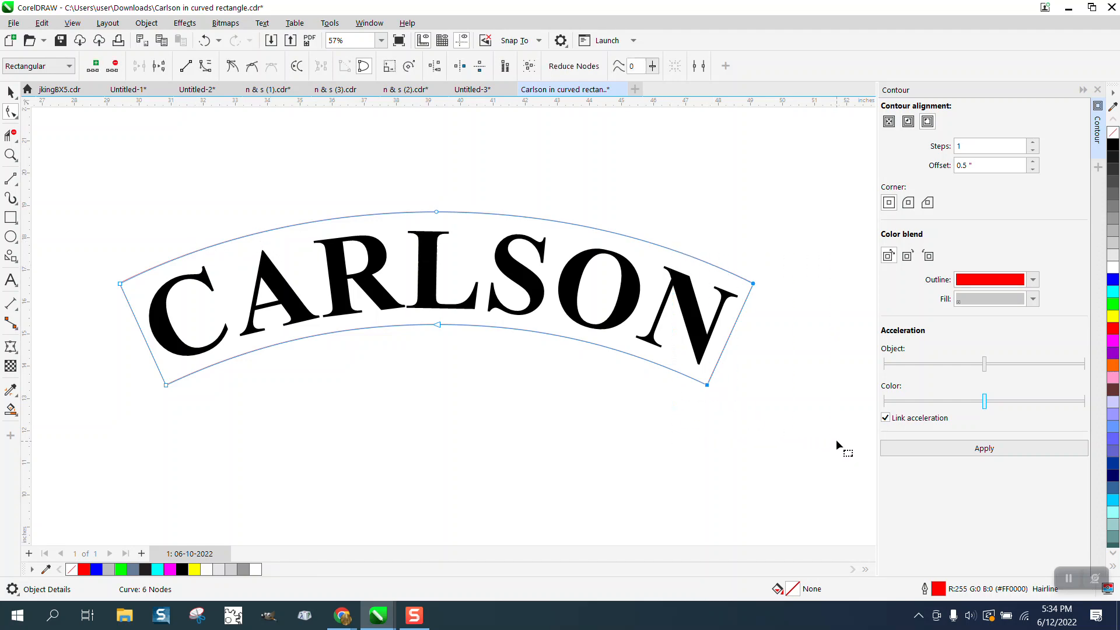
left_click(378, 30)
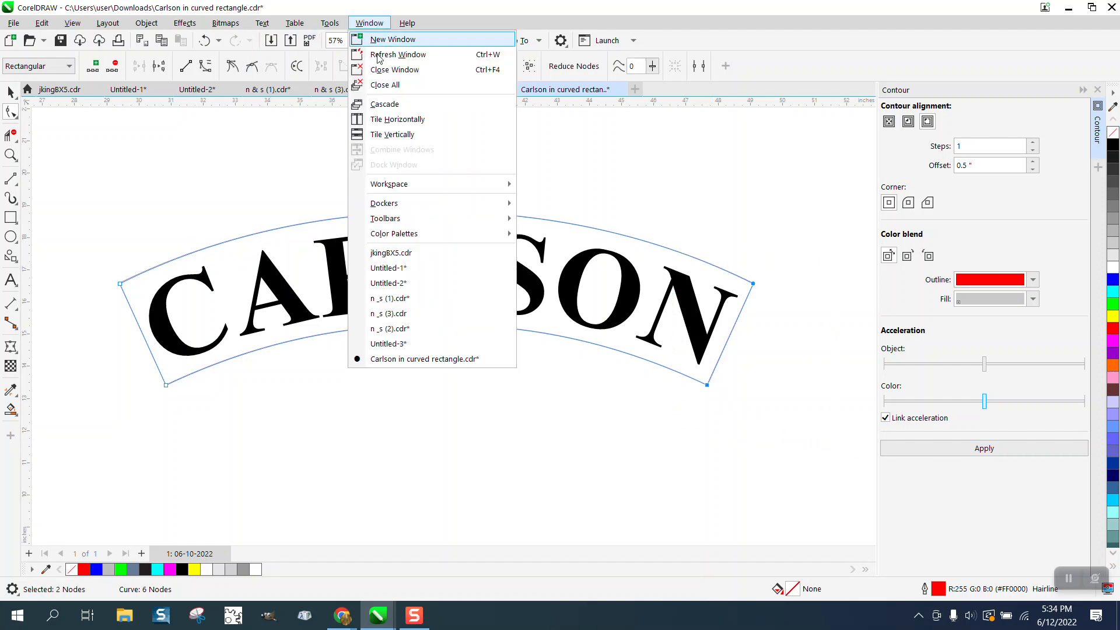
mouse_move(401, 204)
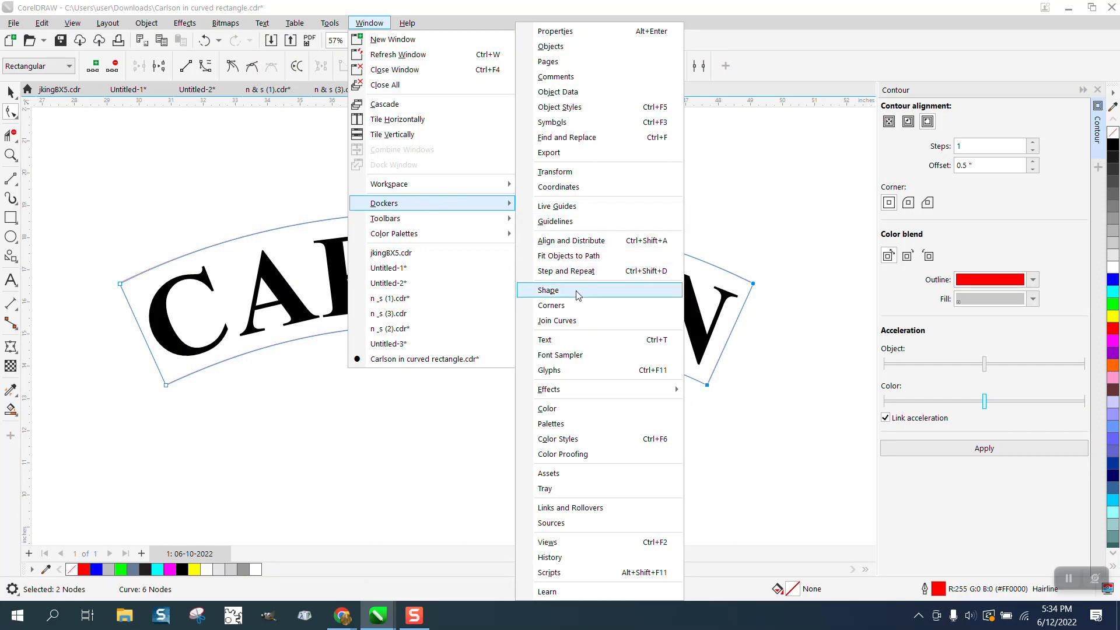
left_click(562, 305)
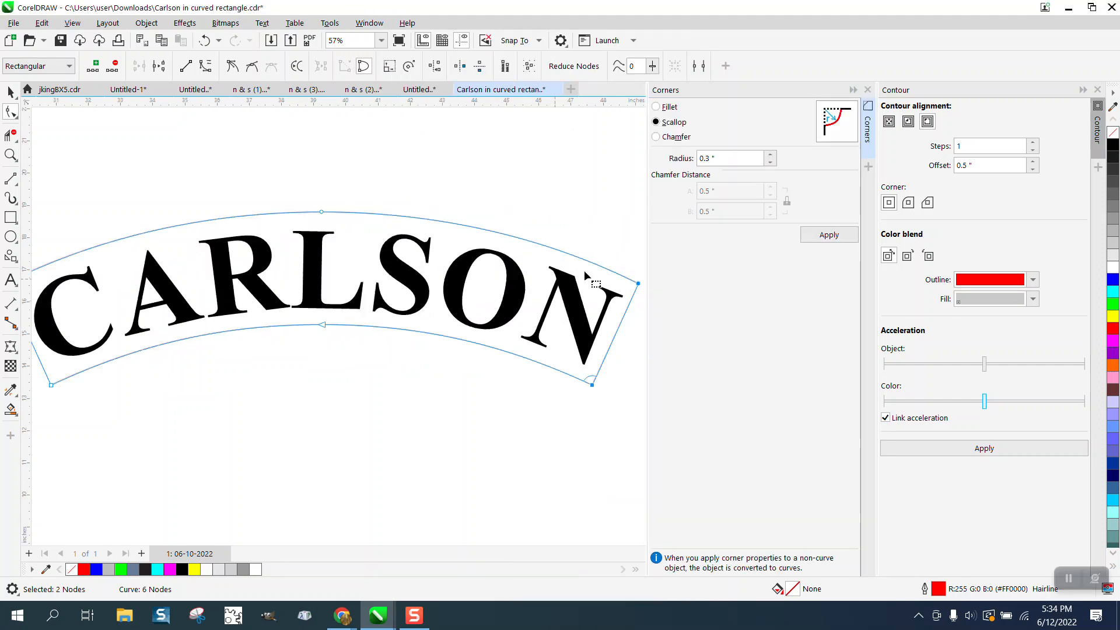
left_click_drag(732, 160, 670, 160)
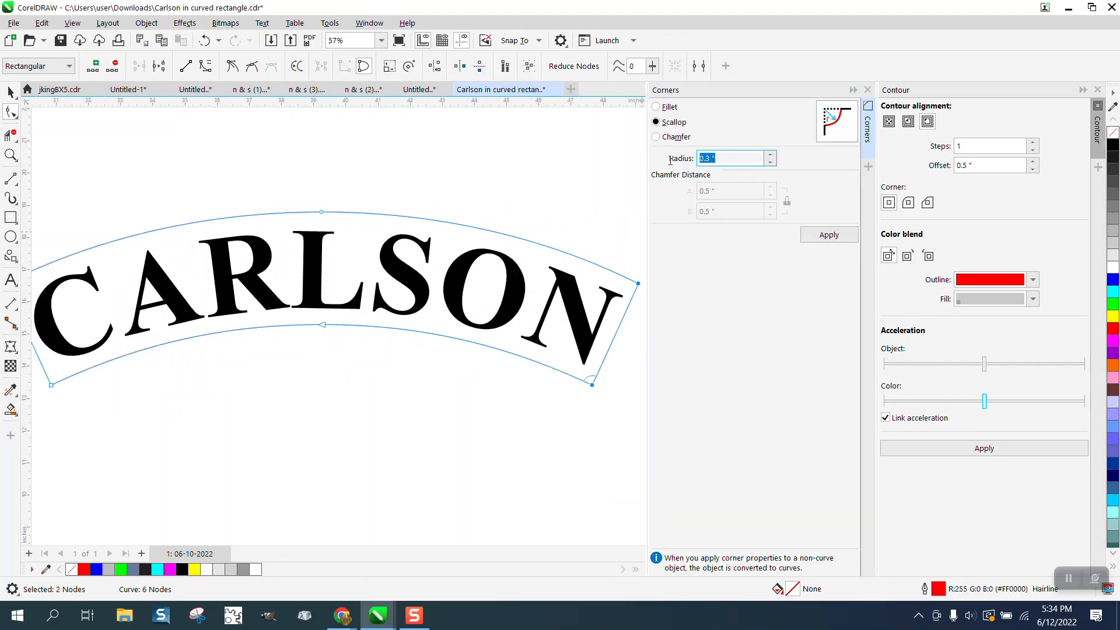
type(".4")
left_click(834, 237)
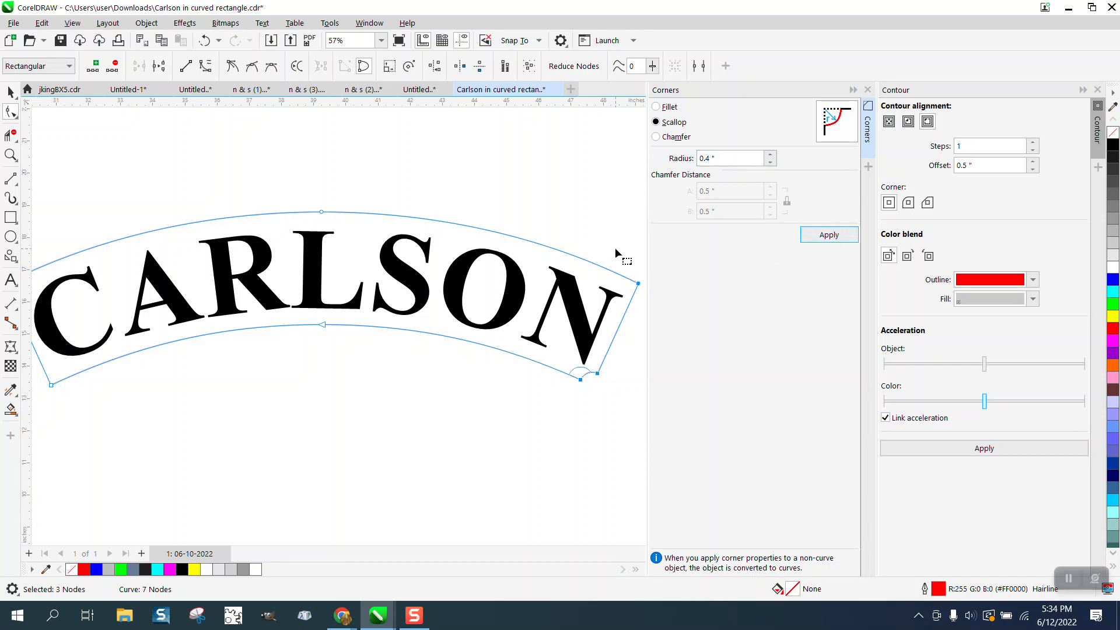
Step: Try to scallop the plate's upper right corner with the same 0.4-inch radius
left_click_drag(616, 250, 655, 296)
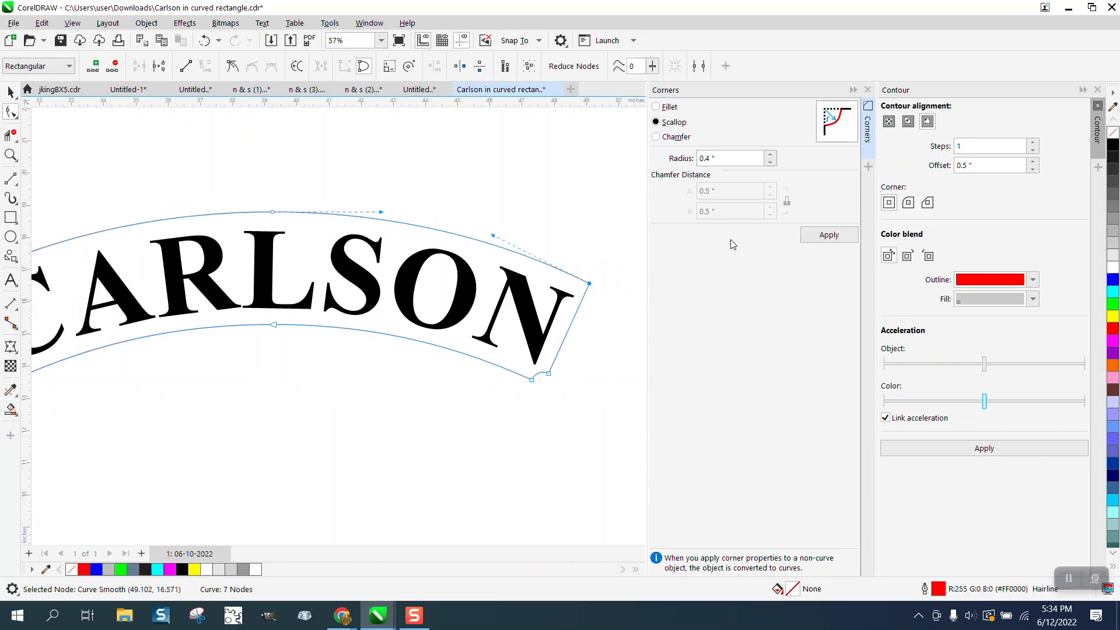
left_click(831, 238)
left_click(830, 238)
Step: Scallop the plate's upper left and lower left corners with the 0.4-inch radius
scroll(556, 331, "down", 2)
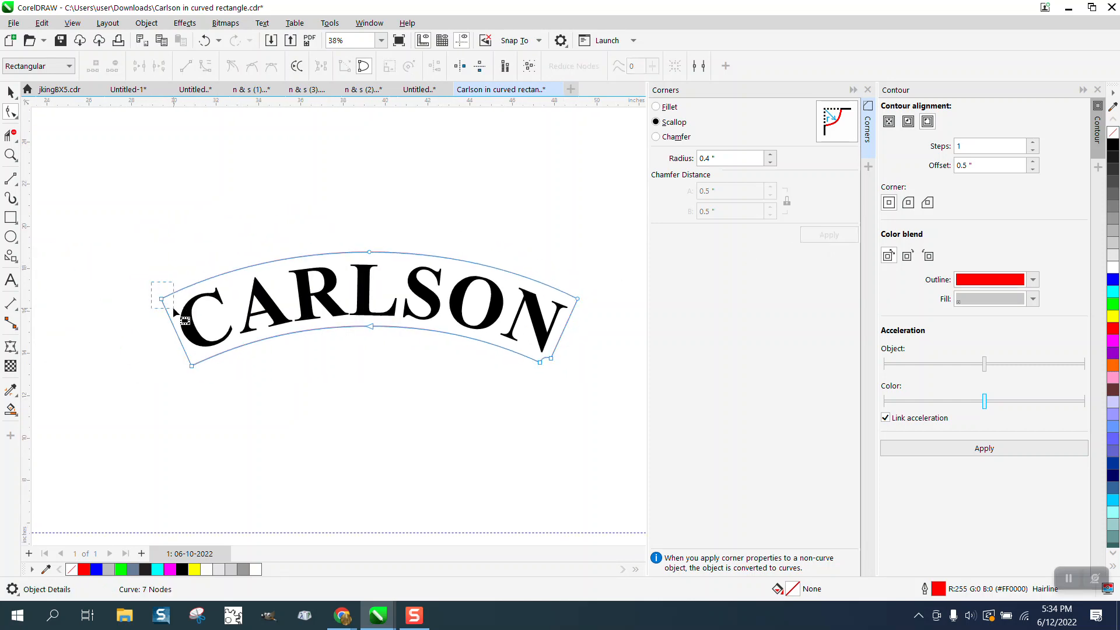
left_click(162, 298)
left_click(814, 238)
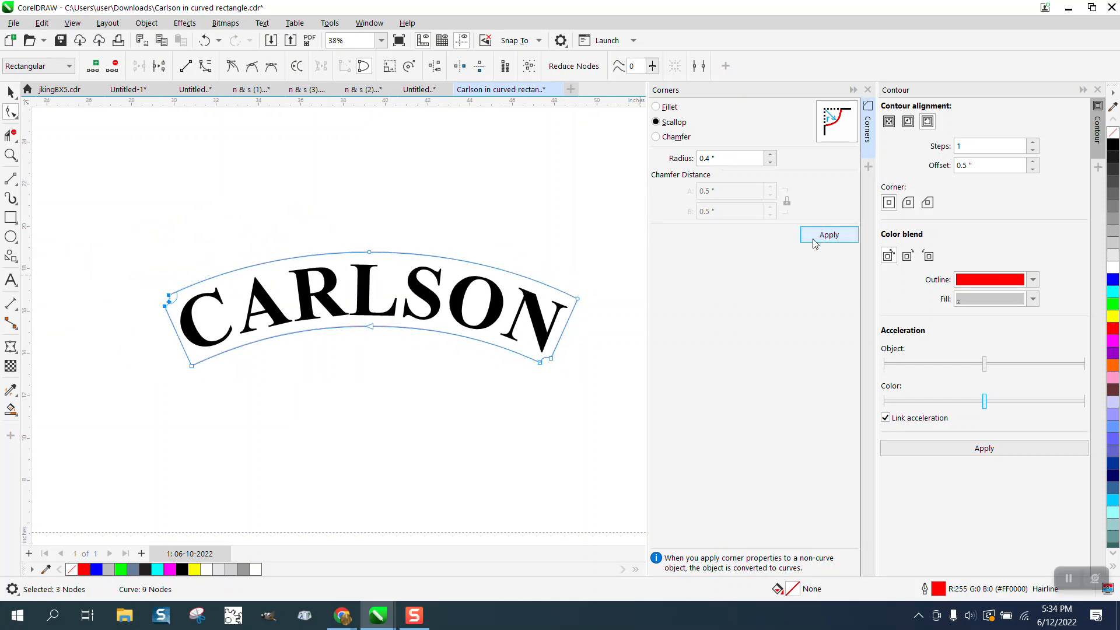
left_click_drag(168, 354, 216, 387)
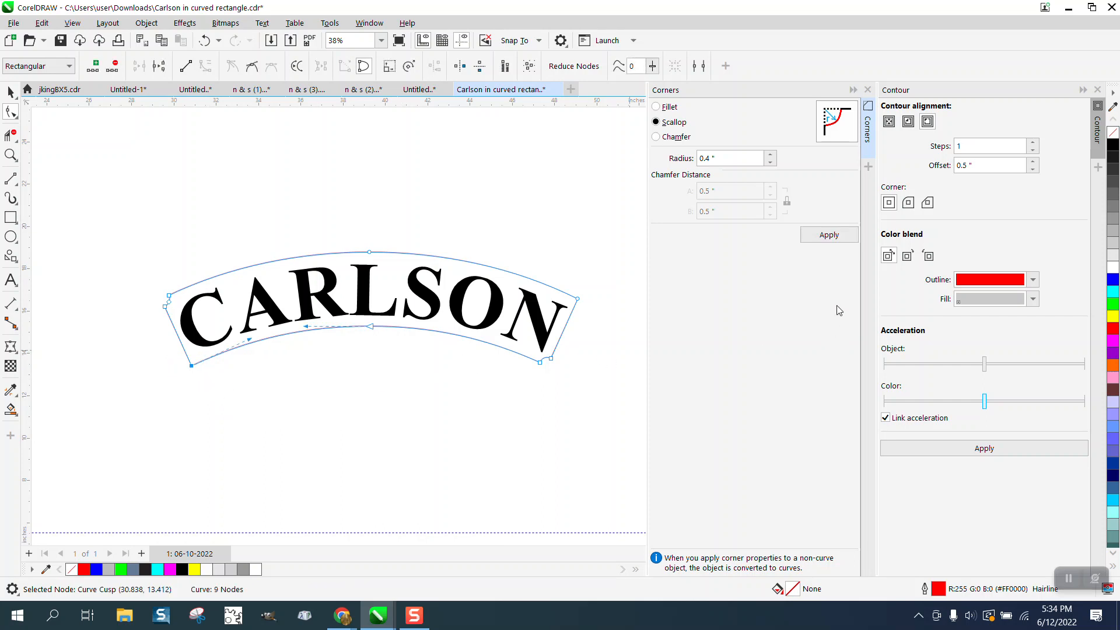
left_click(829, 234)
Step: Try converting the top arc segment at the plate's upper right corner node to a line, and undo it
left_click_drag(568, 284, 589, 312)
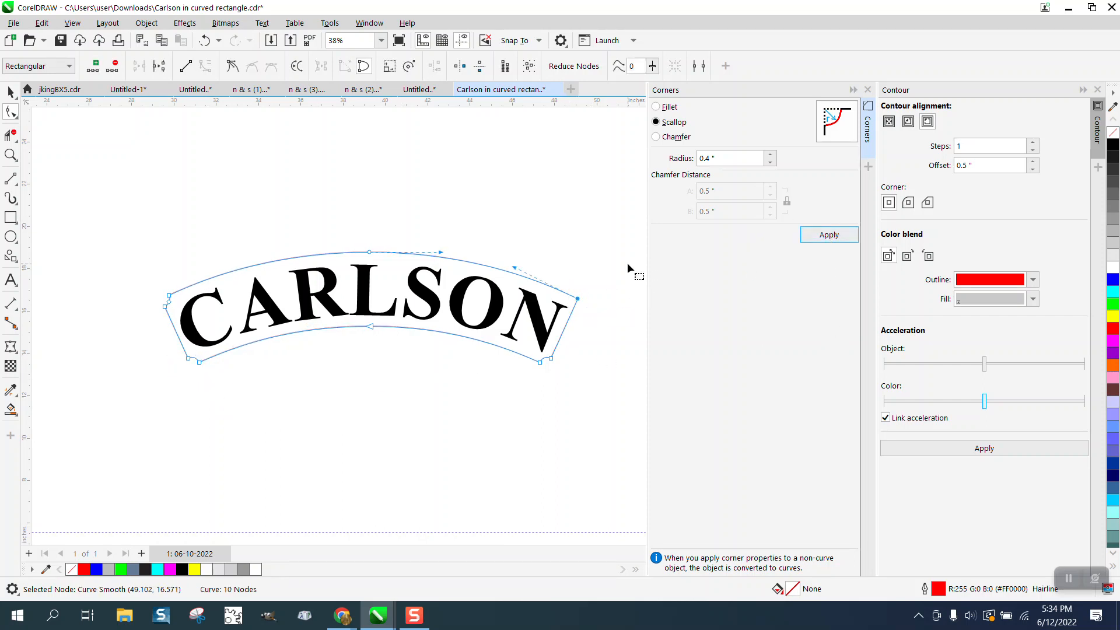
left_click_drag(628, 268, 570, 327)
right_click(579, 300)
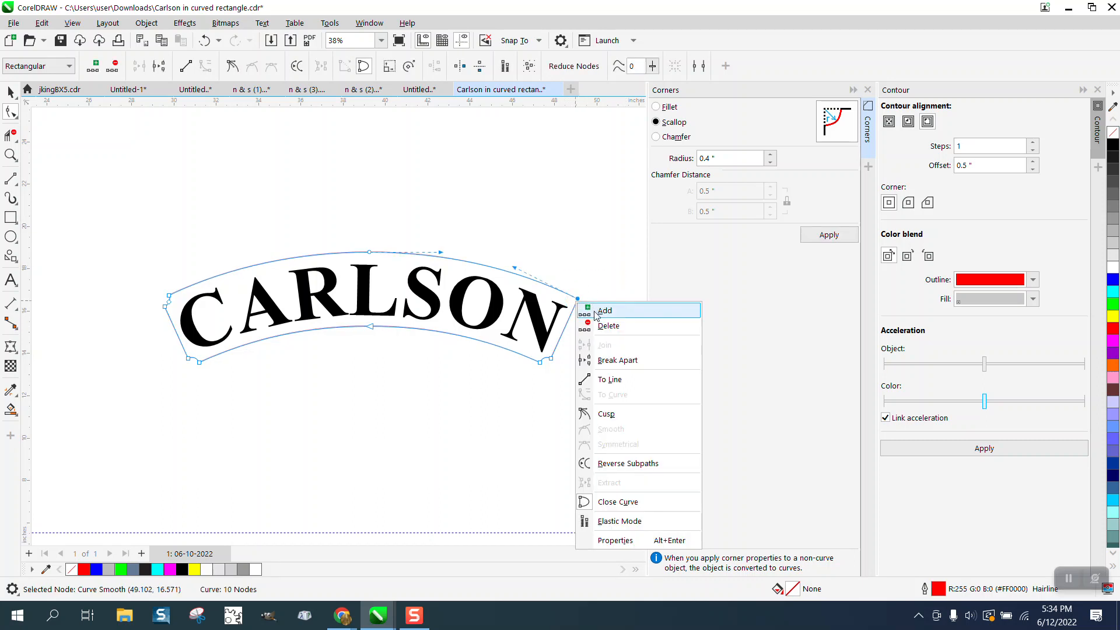
left_click(612, 380)
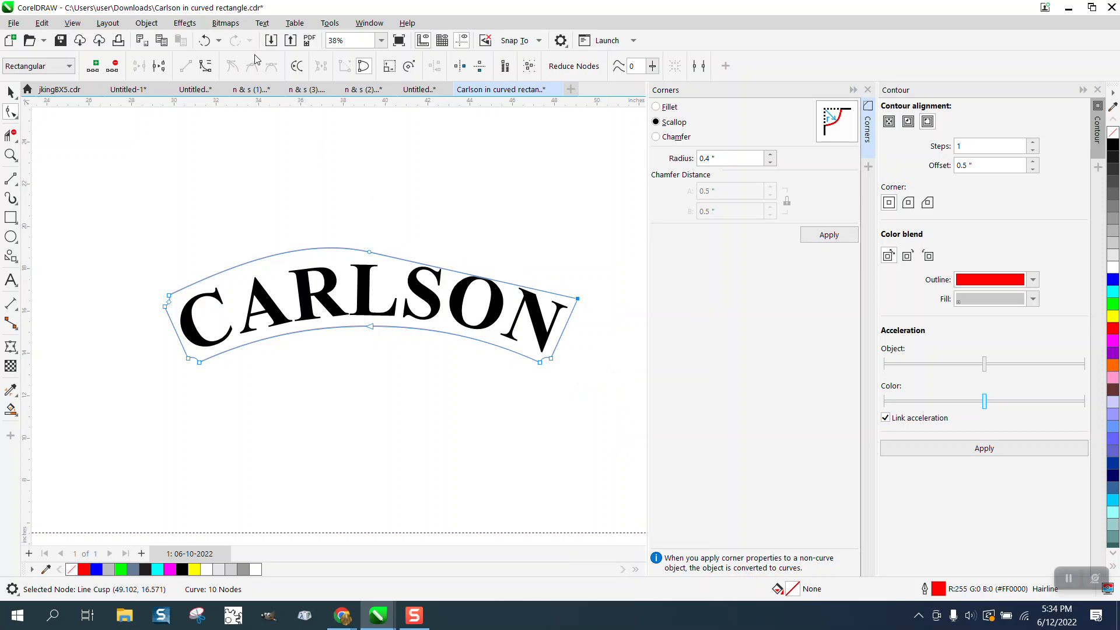
left_click(204, 40)
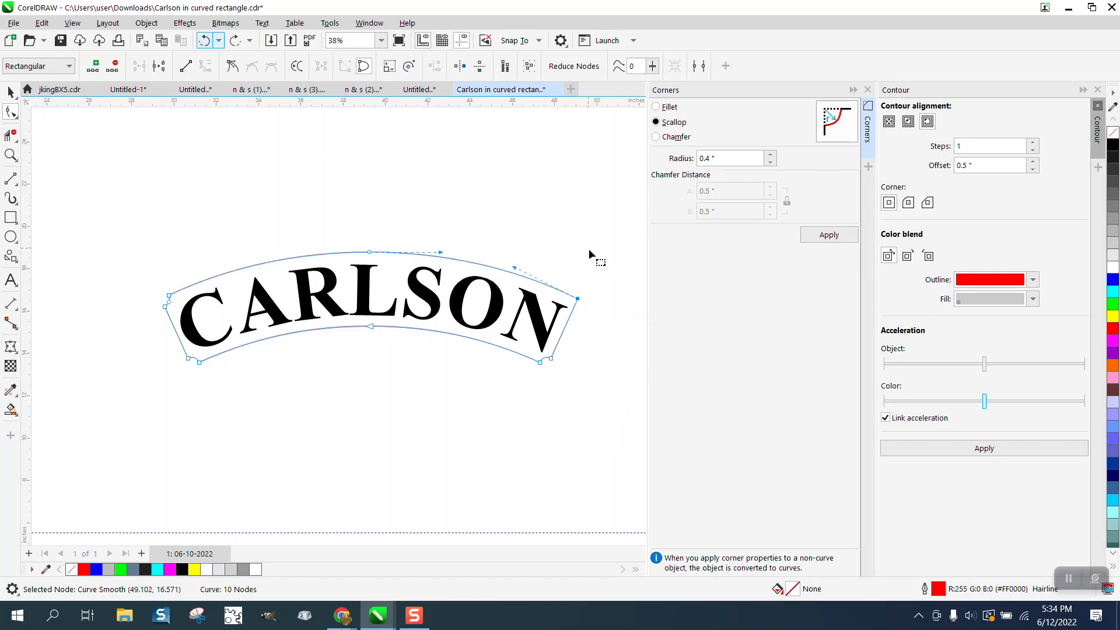
Step: Change the plate's upper right corner node to a cusp and scallop that corner with the 0.4-inch radius
right_click(579, 300)
left_click(611, 417)
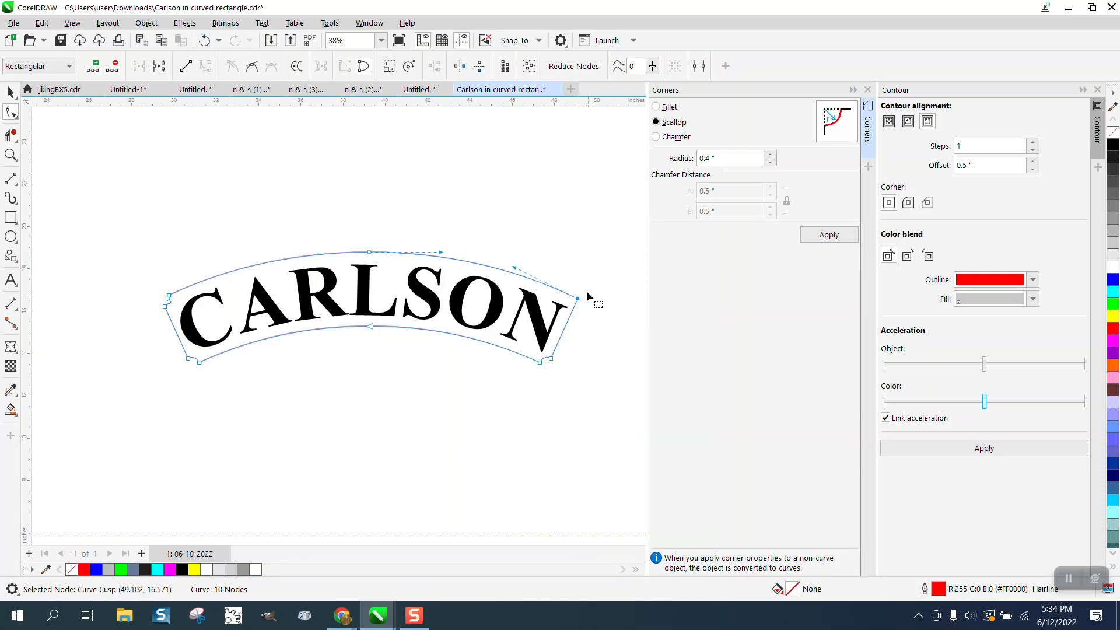
left_click_drag(588, 273, 571, 320)
left_click(824, 233)
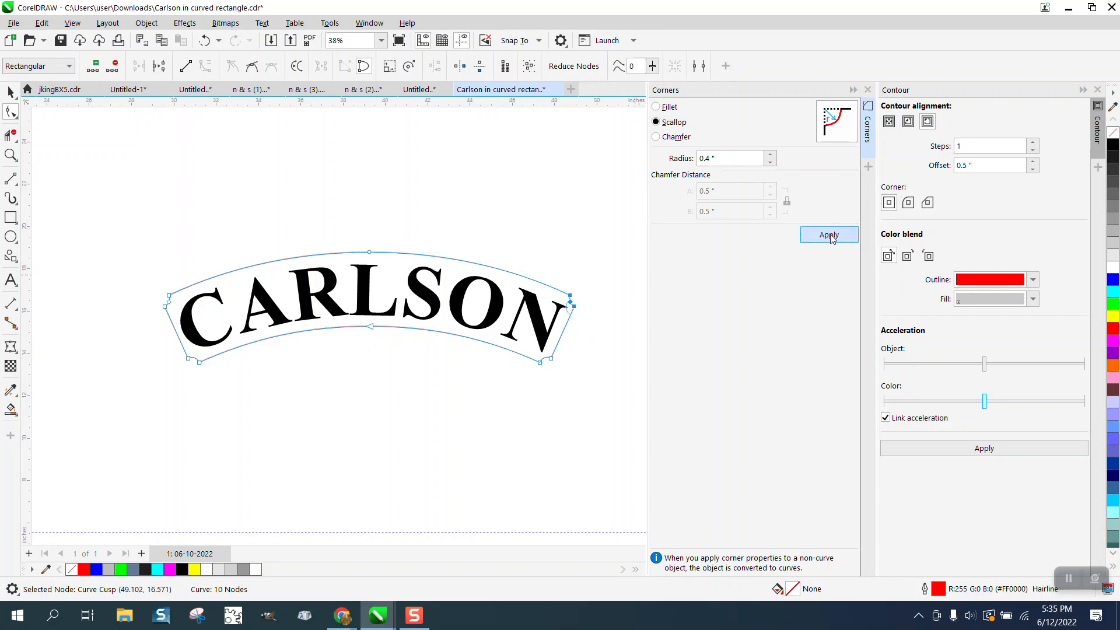
left_click(608, 282)
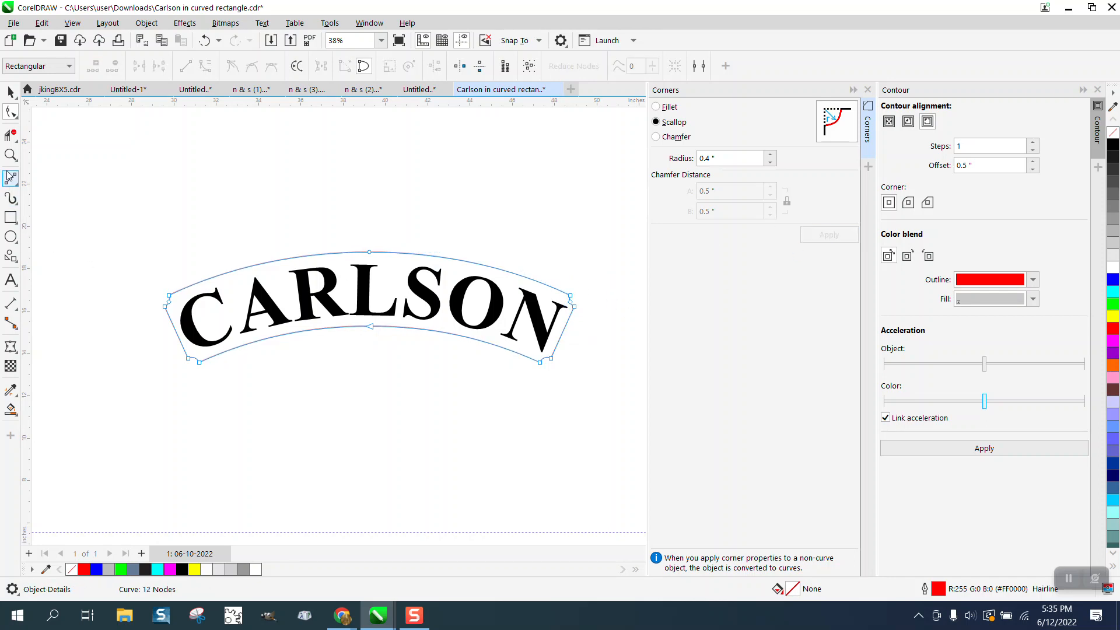
Step: Inspect the scalloped corners at the plate's right end up close and check the whole plate with its name text
key("z")
left_click_drag(467, 303, 586, 365)
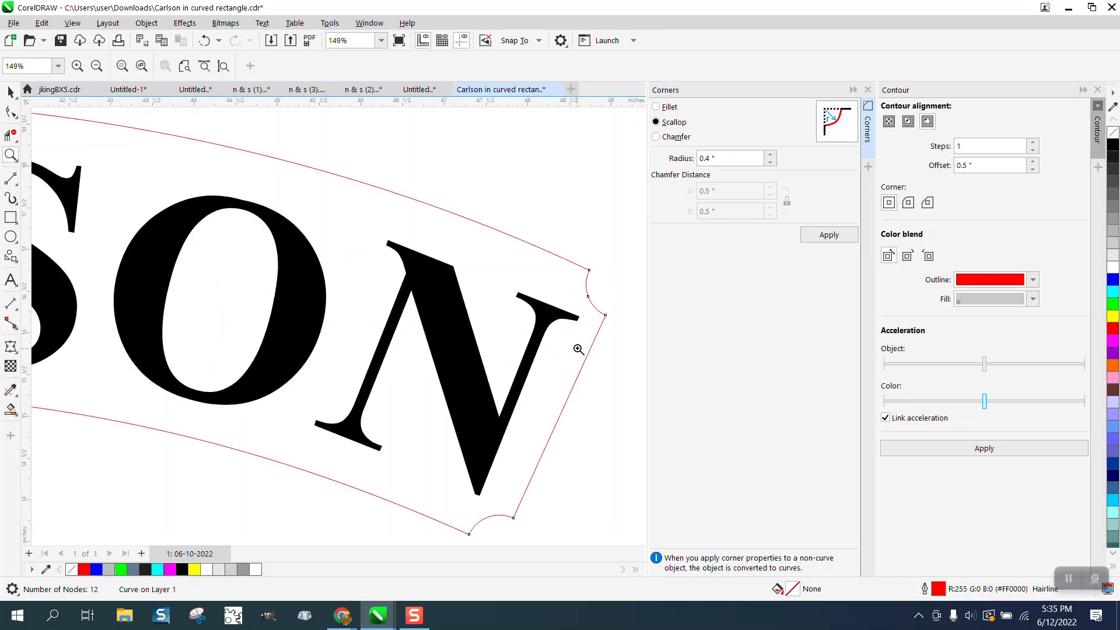
scroll(531, 263, "down", 2)
scroll(540, 269, "down", 2)
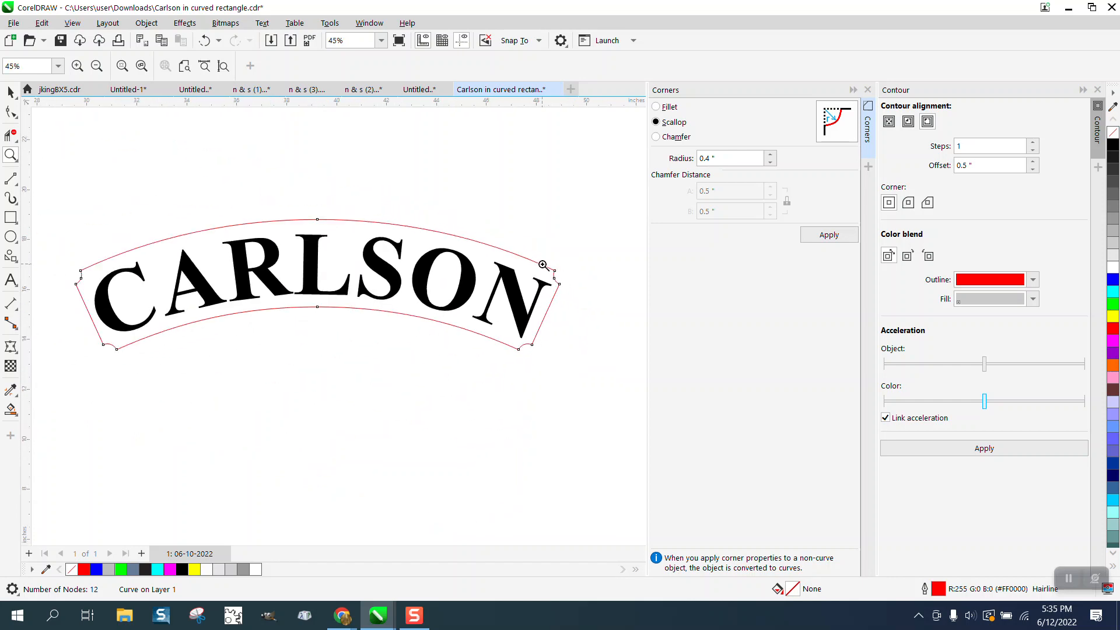
left_click(10, 93)
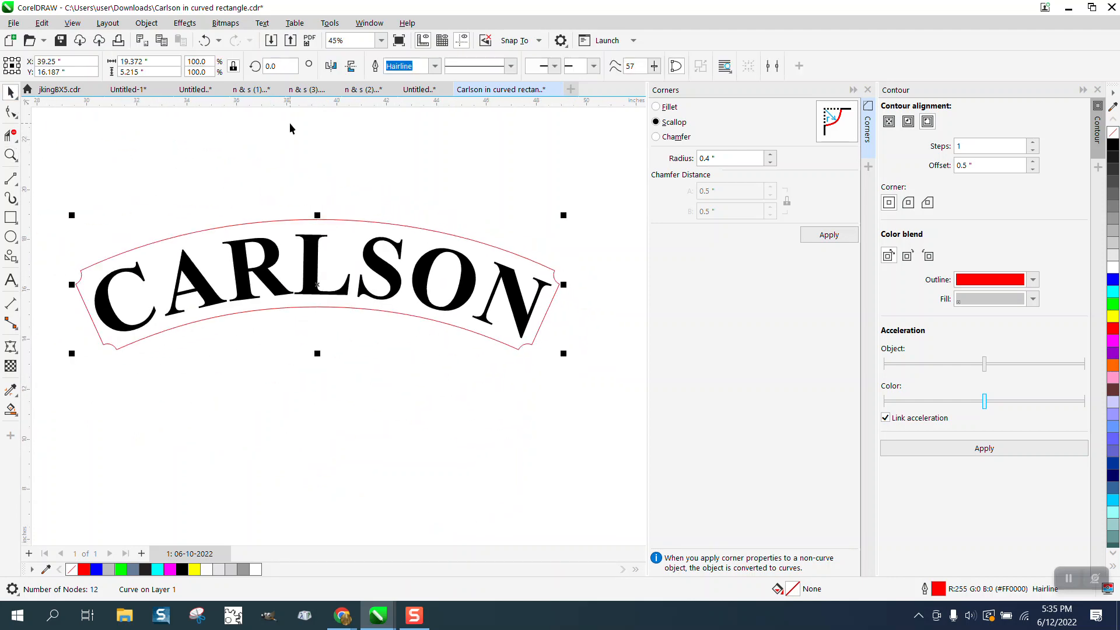
scroll(292, 129, "down", 1)
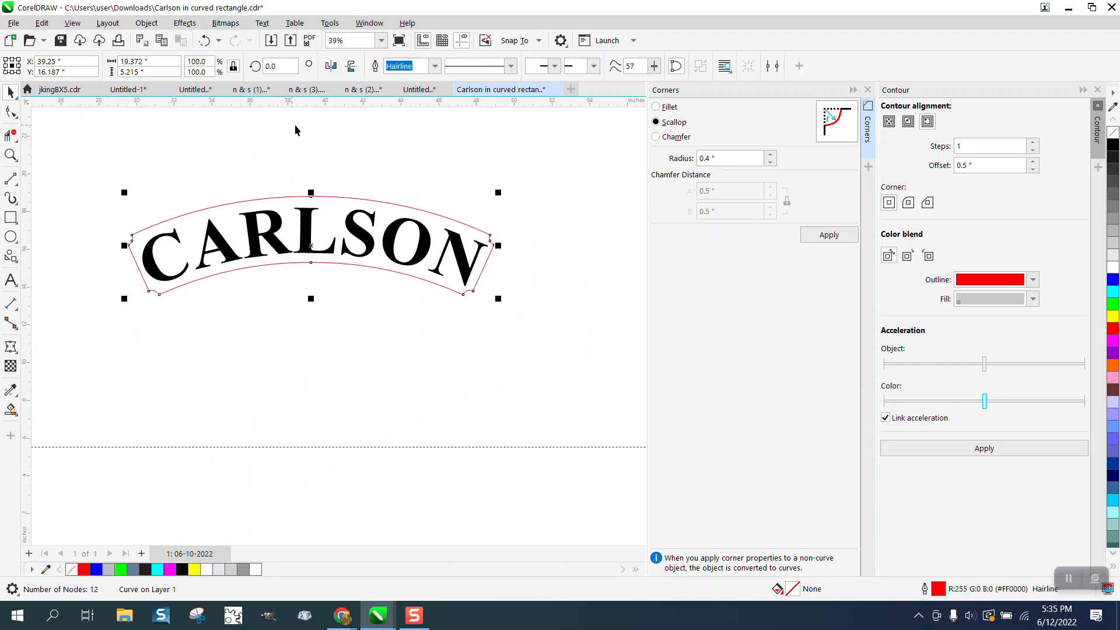
left_click(444, 145)
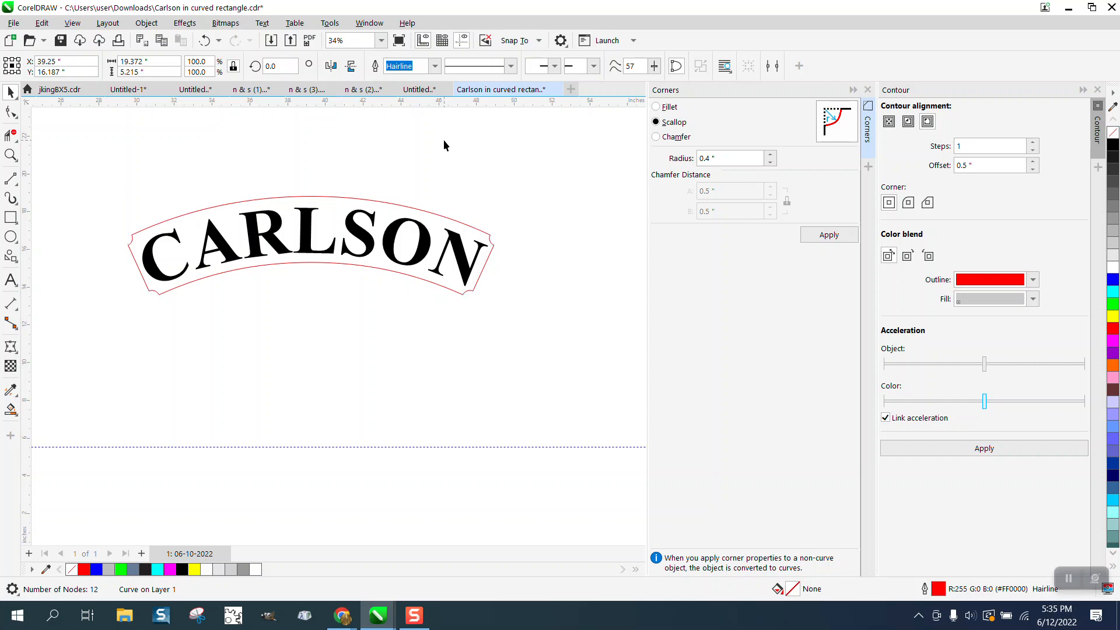
Step: Try moving the name text below the plate and centering it on the plate horizontally and vertically
left_click(309, 218)
left_click_drag(124, 193, 461, 283)
left_click(204, 40)
left_click_drag(137, 249, 489, 311)
key("Tab")
left_click_drag(318, 252, 320, 370)
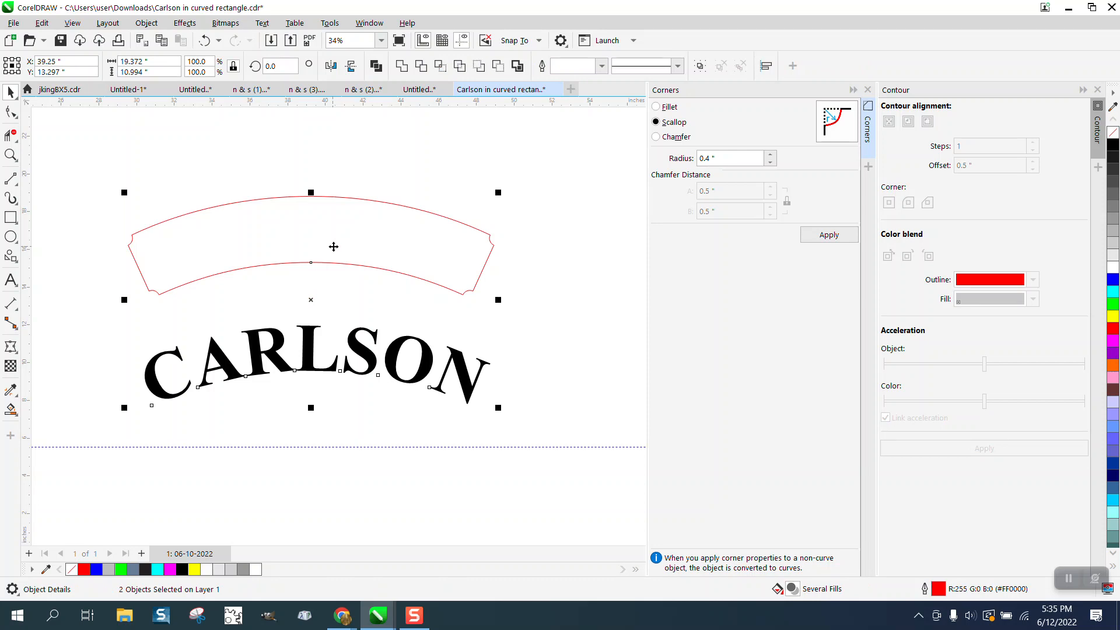
key("e")
key("c")
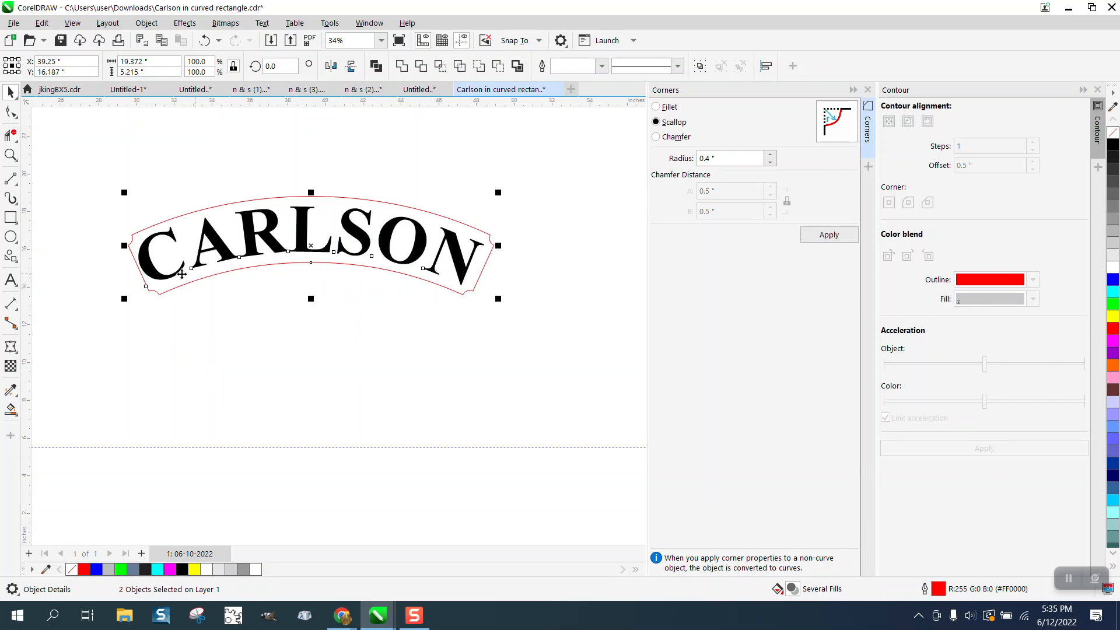
Step: Undo the centering and the moves of the name text, and deselect it
left_click(208, 41)
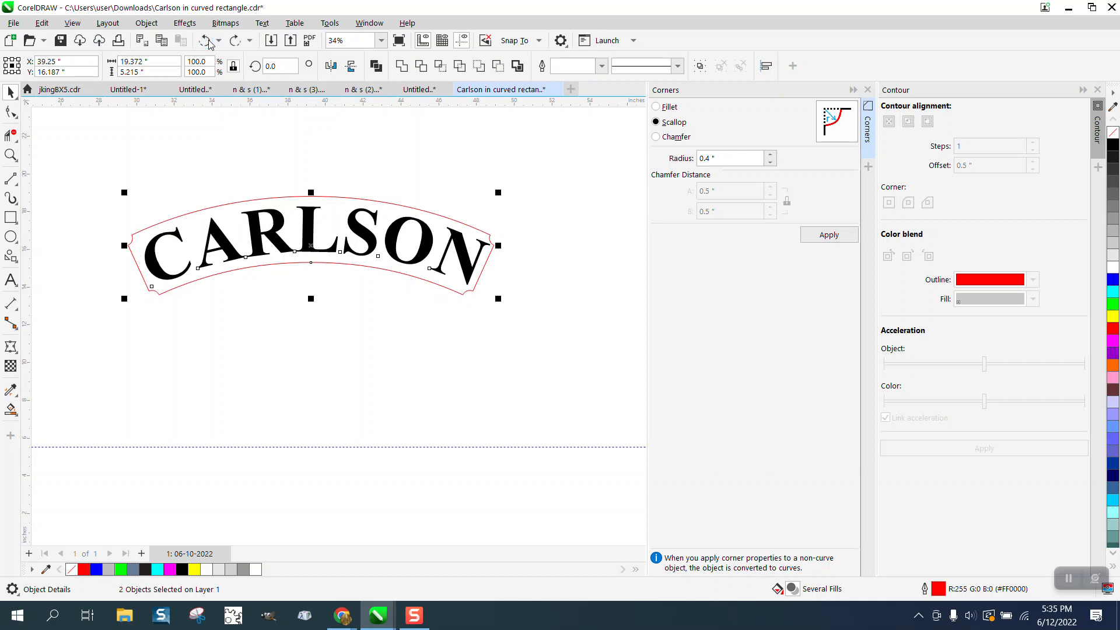
left_click(205, 40)
left_click(205, 40)
left_click(206, 40)
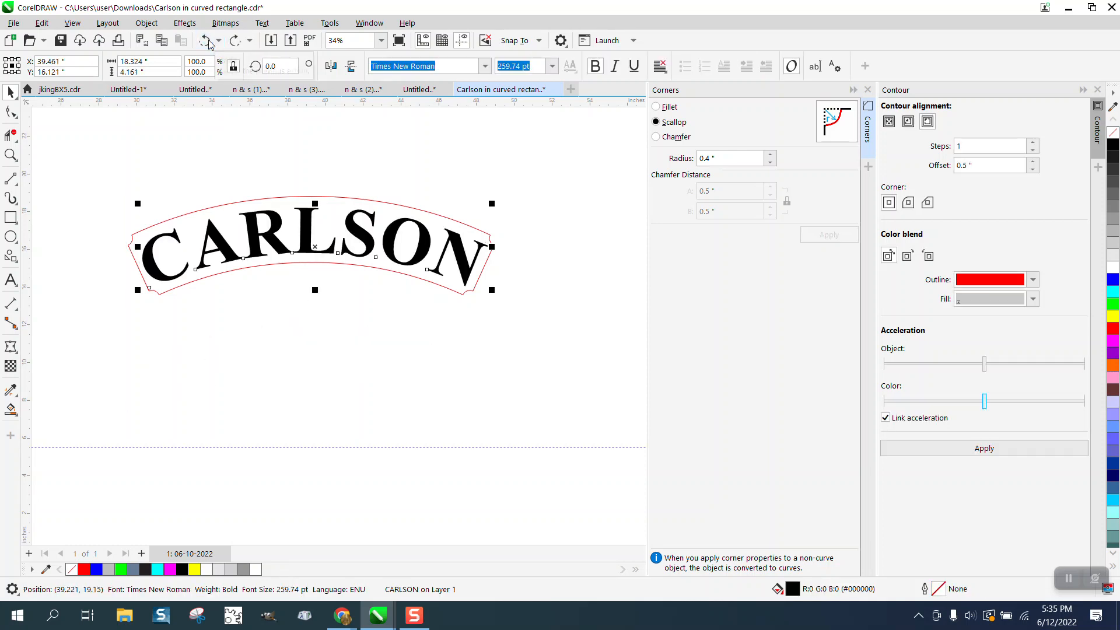
left_click(513, 258)
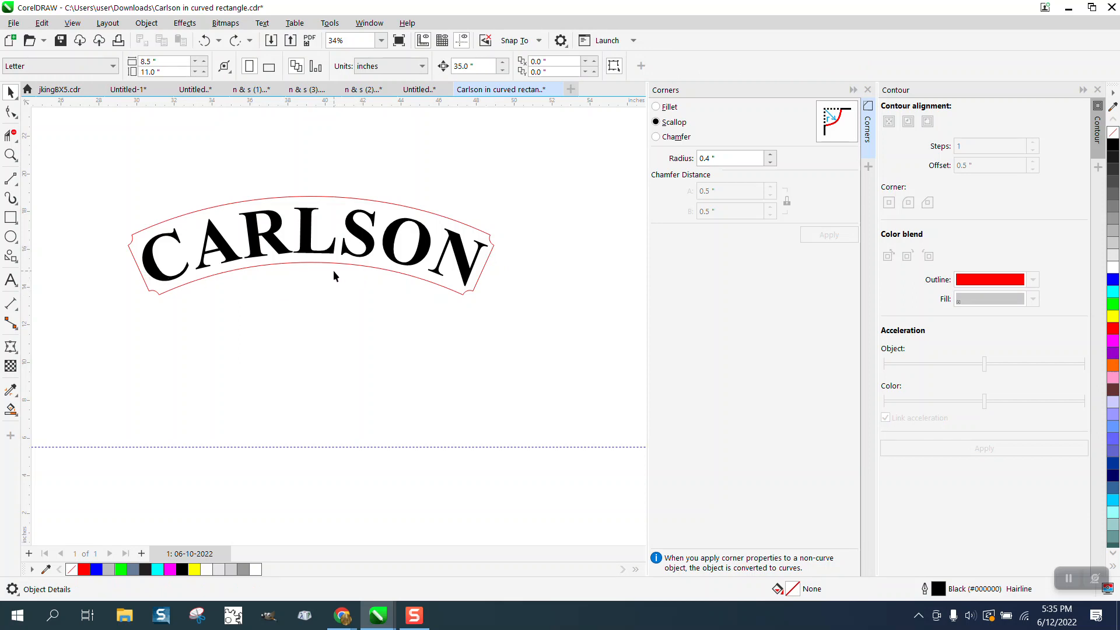
scroll(337, 270, "down", 1)
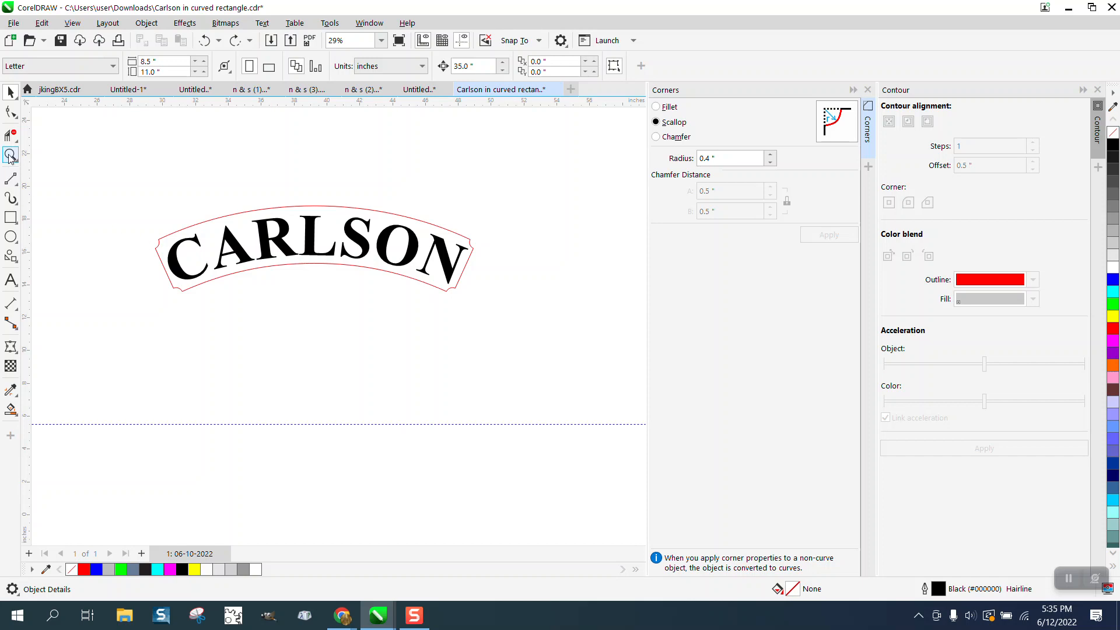
Step: Change the arched plate's outline to black and set its outline width to 0.1 in
left_click(11, 154)
left_click_drag(119, 192, 551, 309)
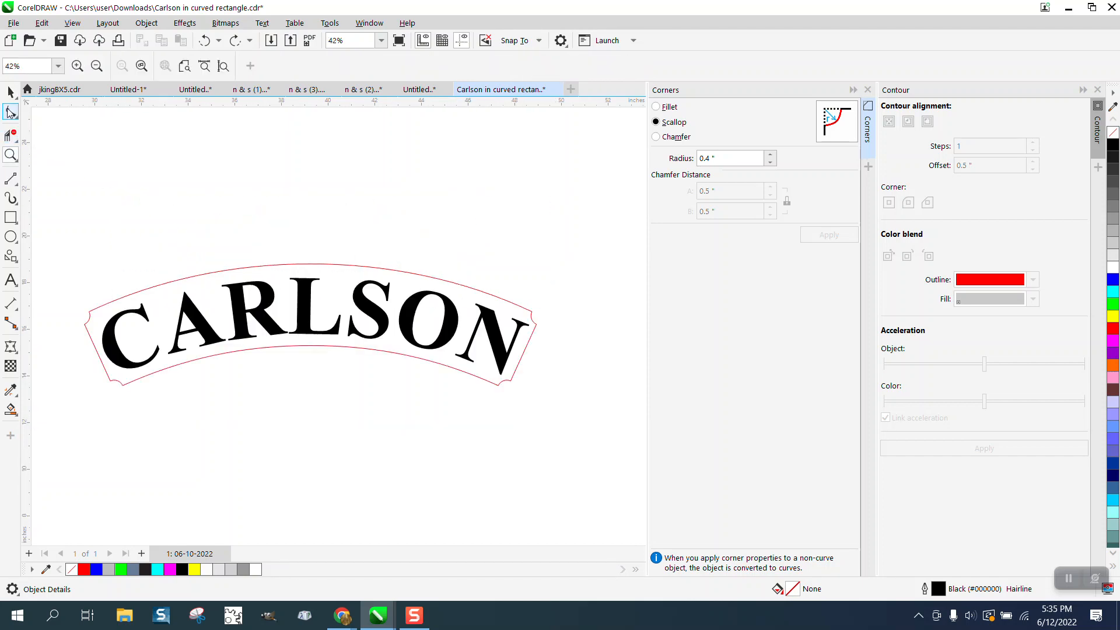
key("space")
left_click(250, 267)
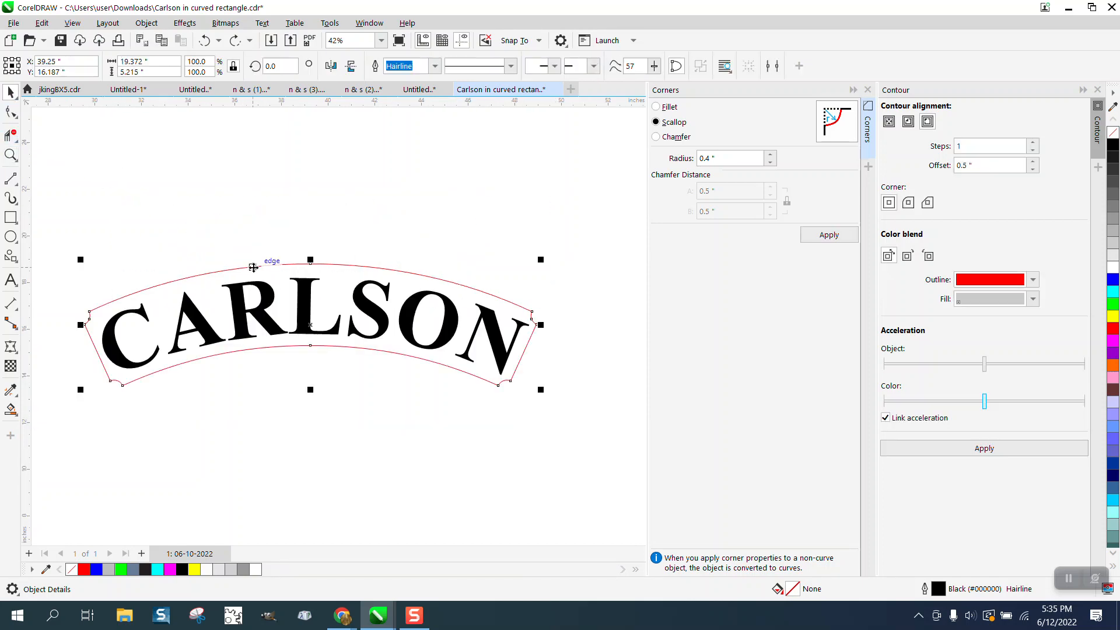
right_click(1115, 145)
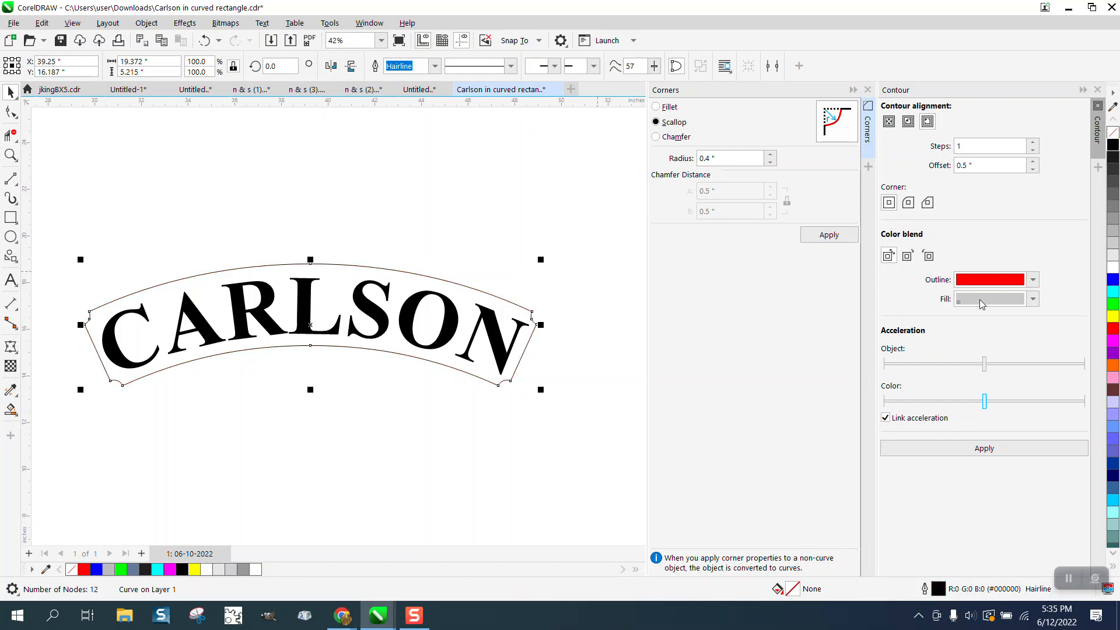
left_click(435, 66)
left_click(402, 170)
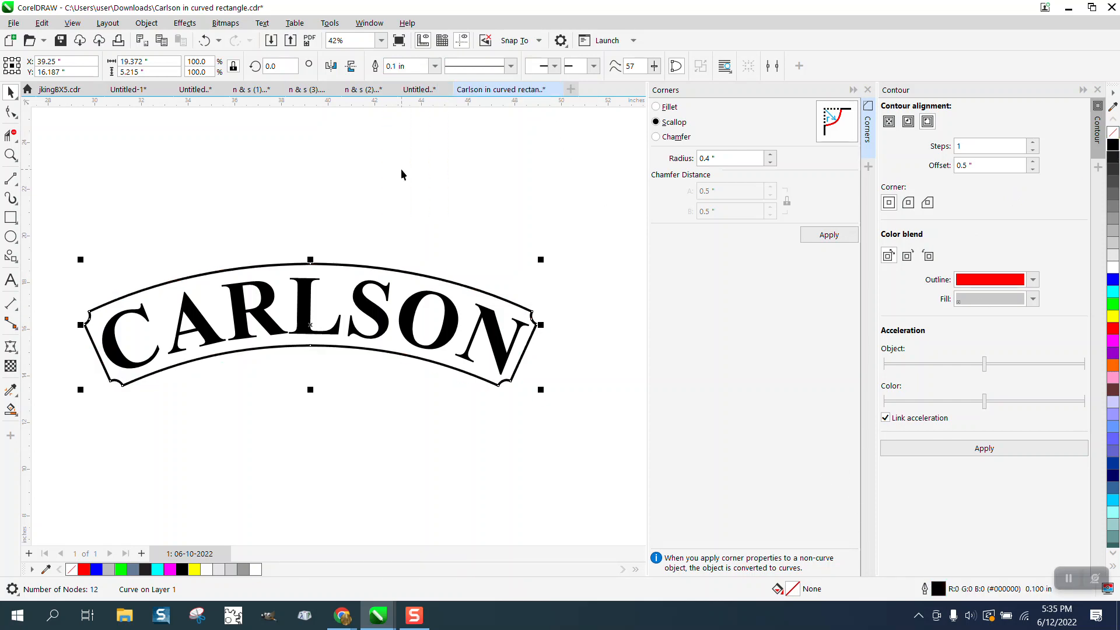
Step: Deselect the plate and close the Corners and Contour dockers
left_click(146, 153)
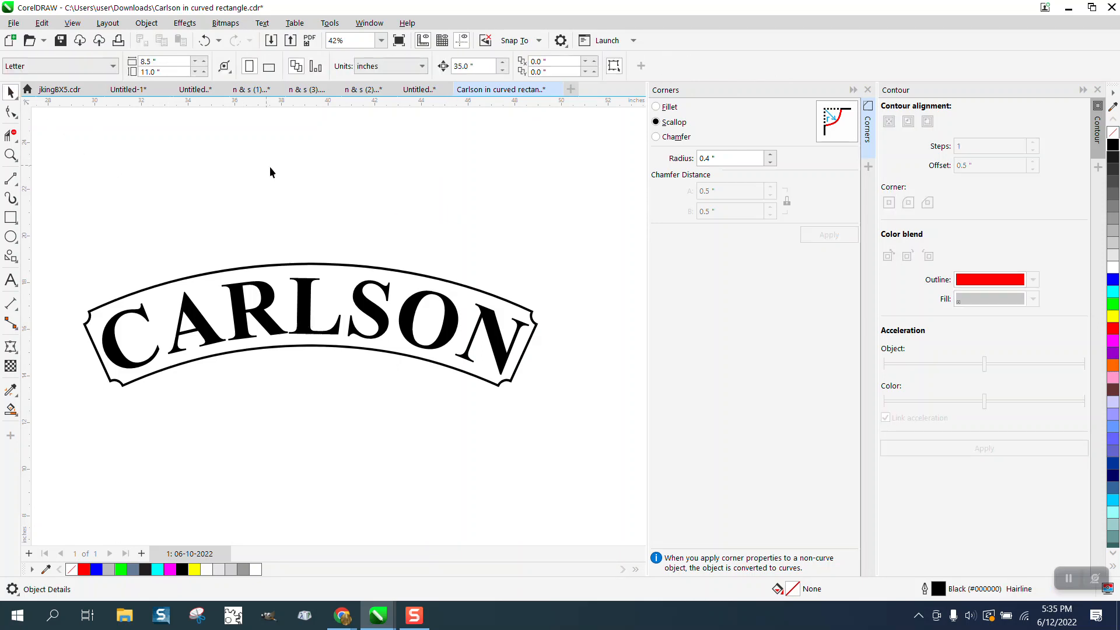
left_click(868, 89)
left_click(1098, 90)
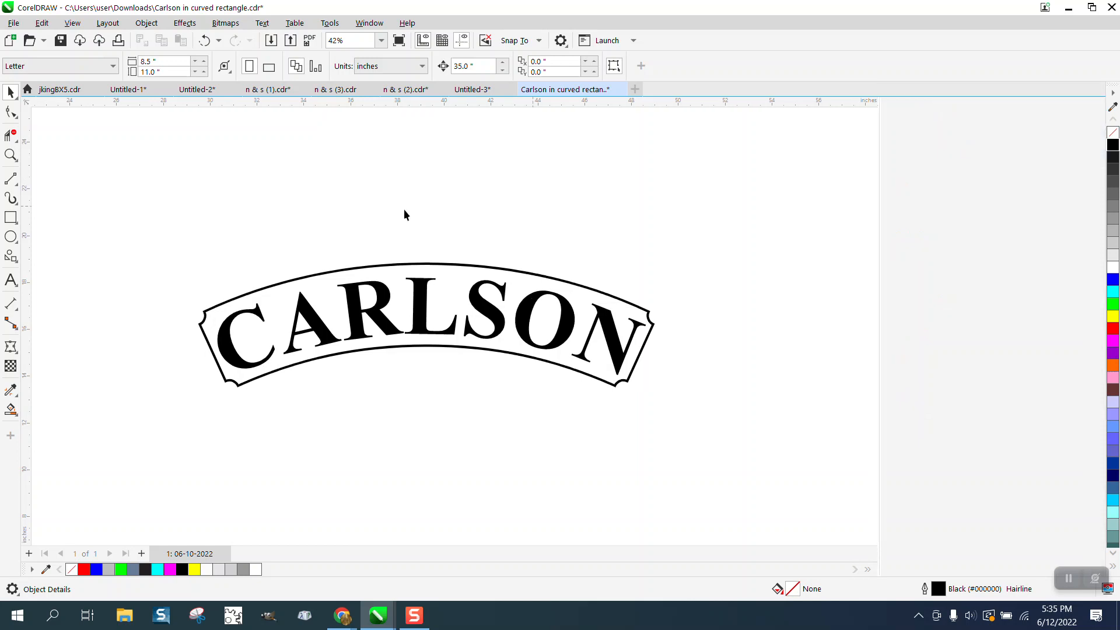